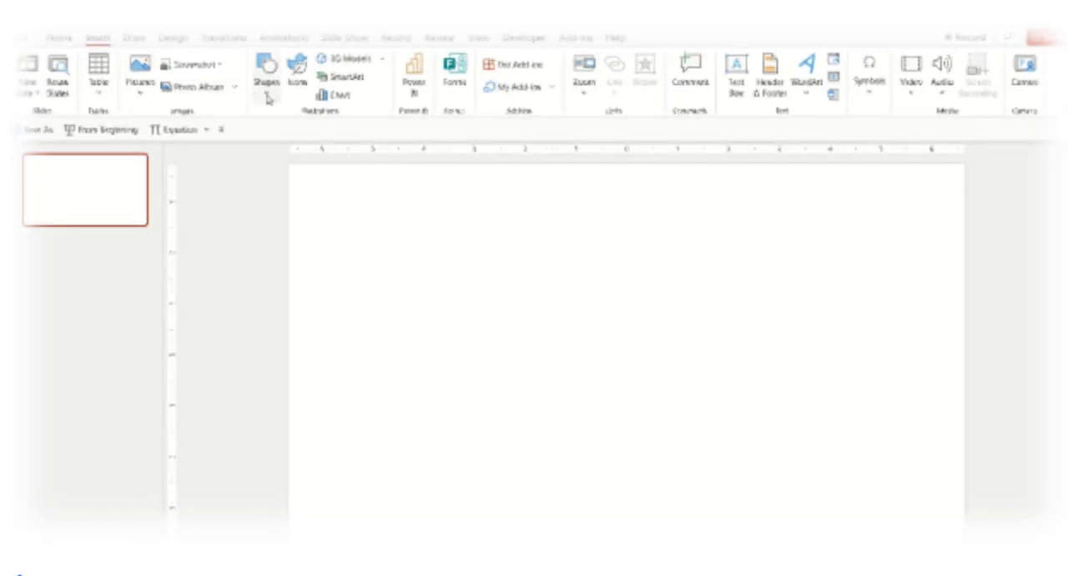
# - Draw a rounded square in the upper part of the blank slide
pyautogui.click(266, 82)
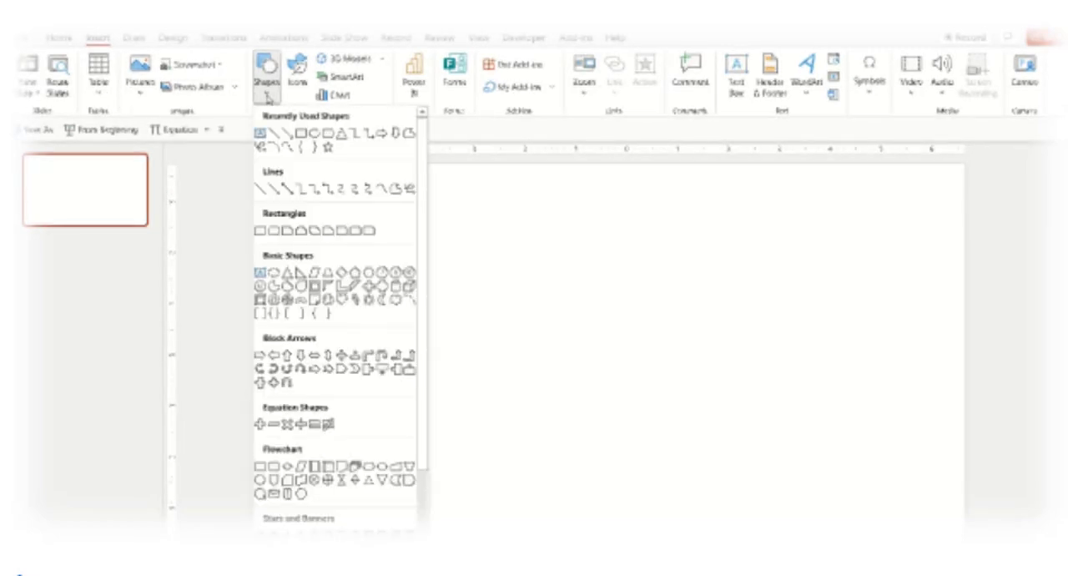
pyautogui.click(275, 231)
pyautogui.moveTo(409, 207); pyautogui.dragTo(553, 354)
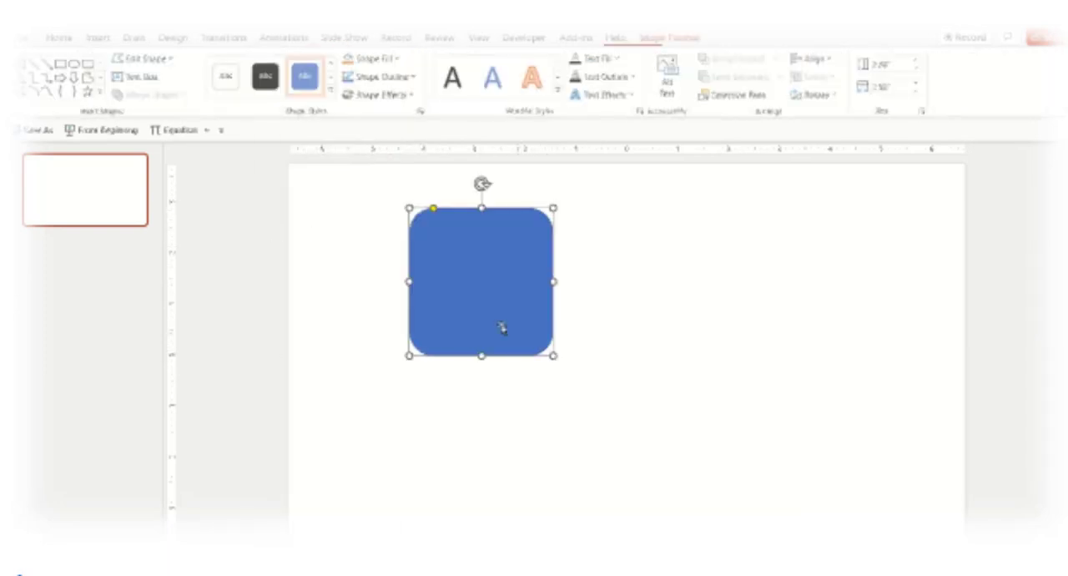
# - Duplicate the rounded square, then rotate, enlarge and reposition the copy so that its slanted edge overlaps the original's lower part
pyautogui.moveTo(479, 291); pyautogui.dragTo(515, 342)
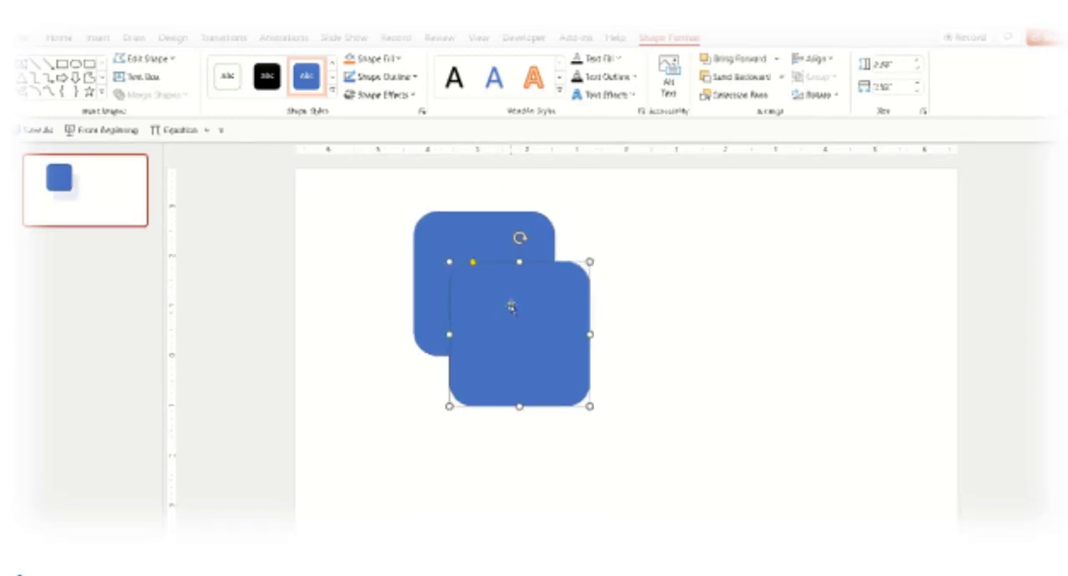
pyautogui.moveTo(519, 237); pyautogui.dragTo(443, 329)
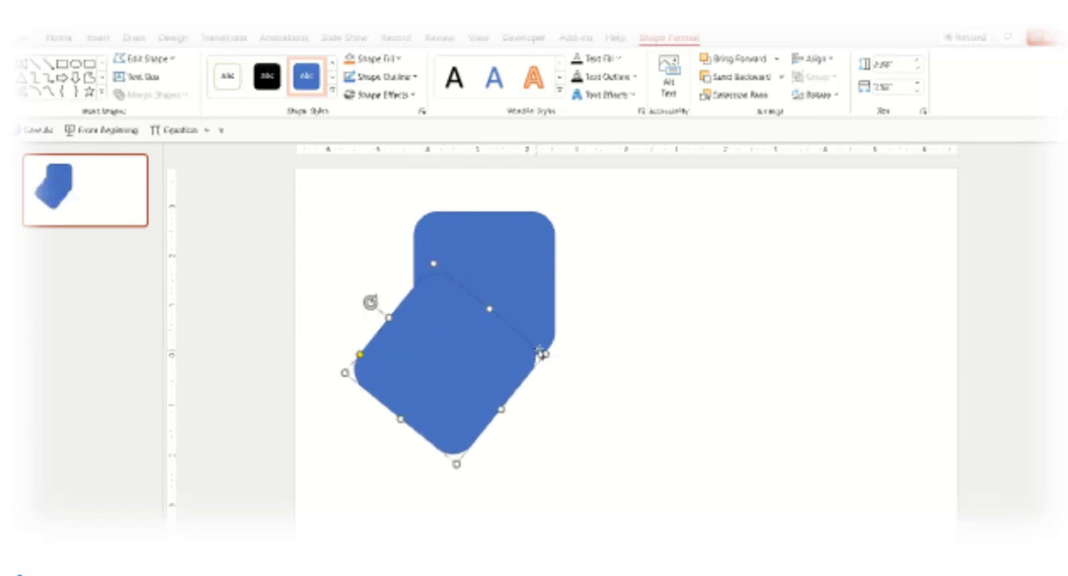
pyautogui.moveTo(546, 354); pyautogui.dragTo(577, 354)
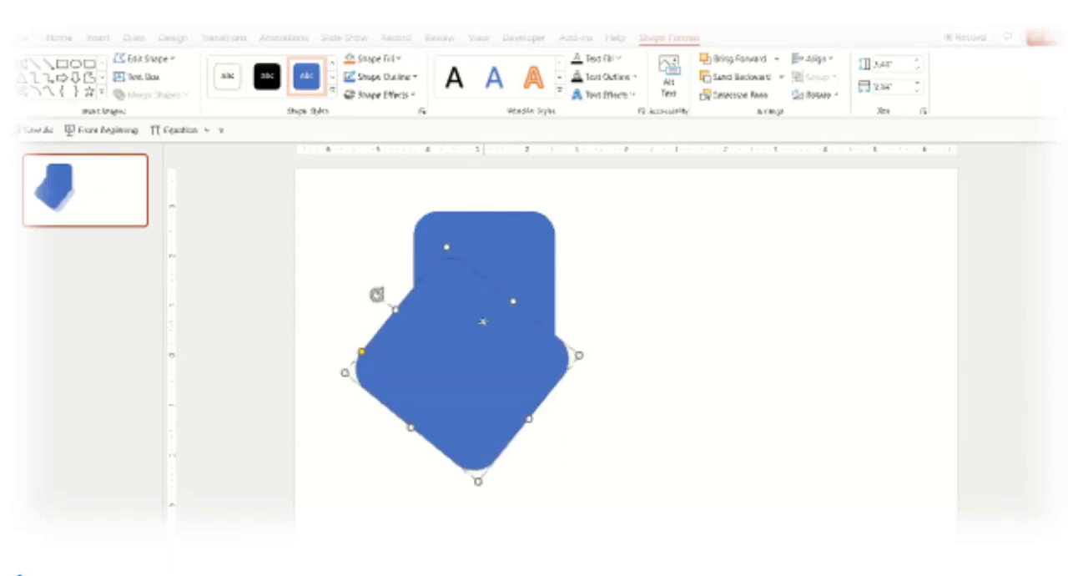
pyautogui.moveTo(484, 318); pyautogui.dragTo(484, 339)
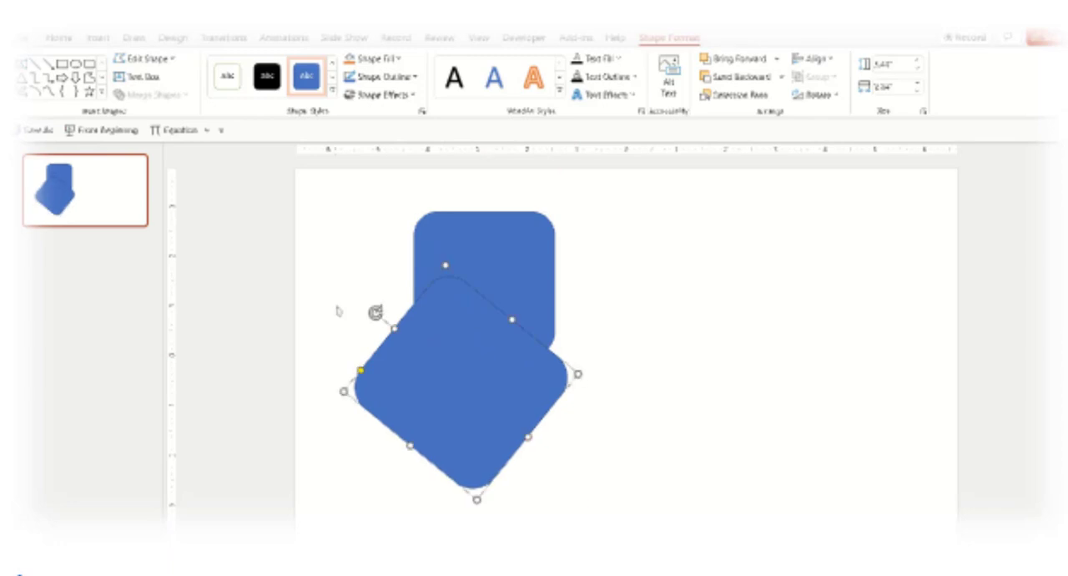
pyautogui.moveTo(374, 312); pyautogui.dragTo(367, 330)
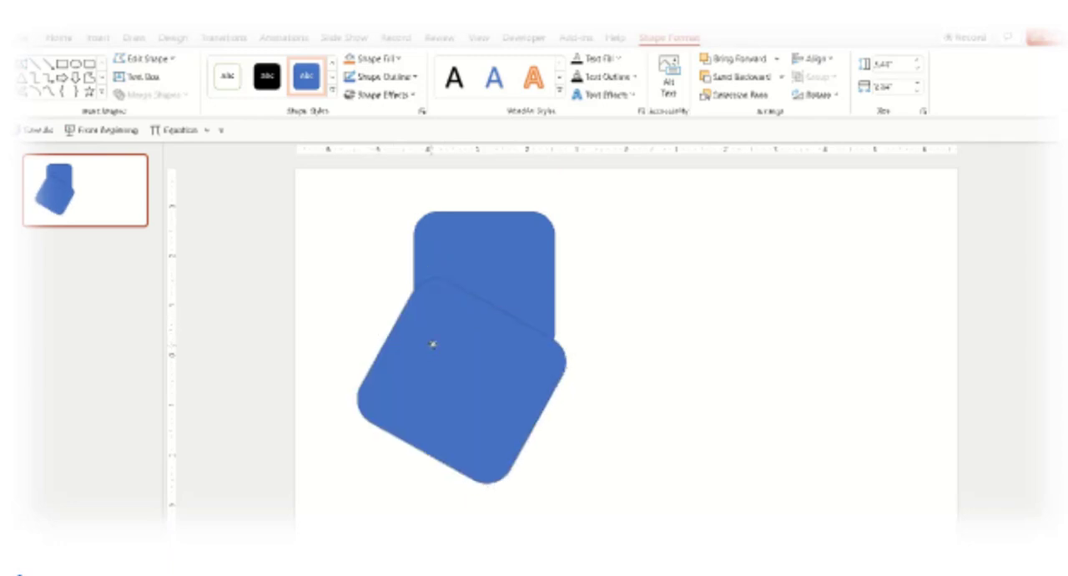
# - Give the rotated copy a white fill with a thin outline, and split both overlapping shapes with Merge Shapes Fragment
pyautogui.click(226, 77)
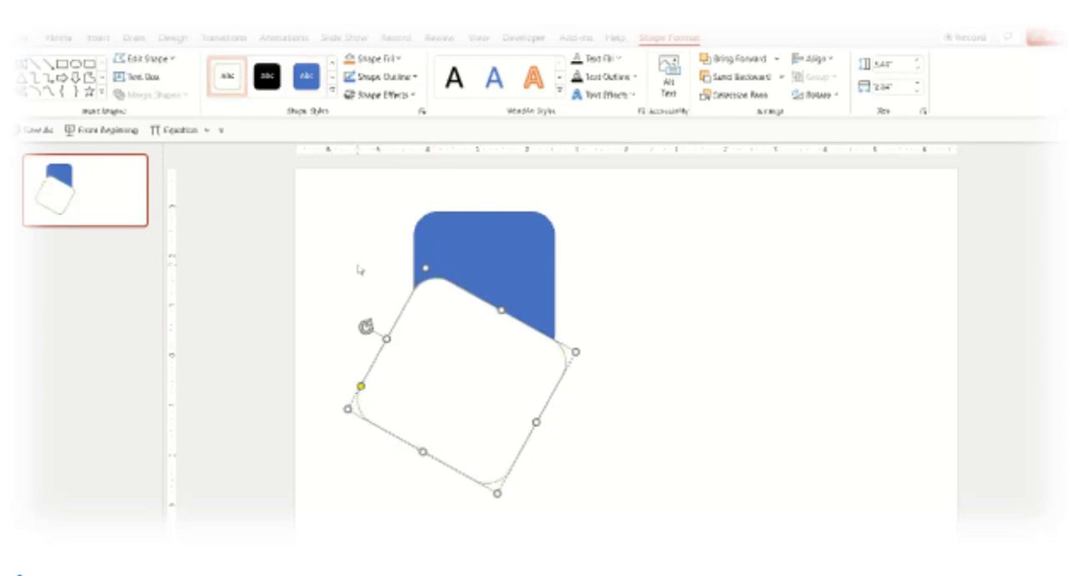
pyautogui.click(377, 277)
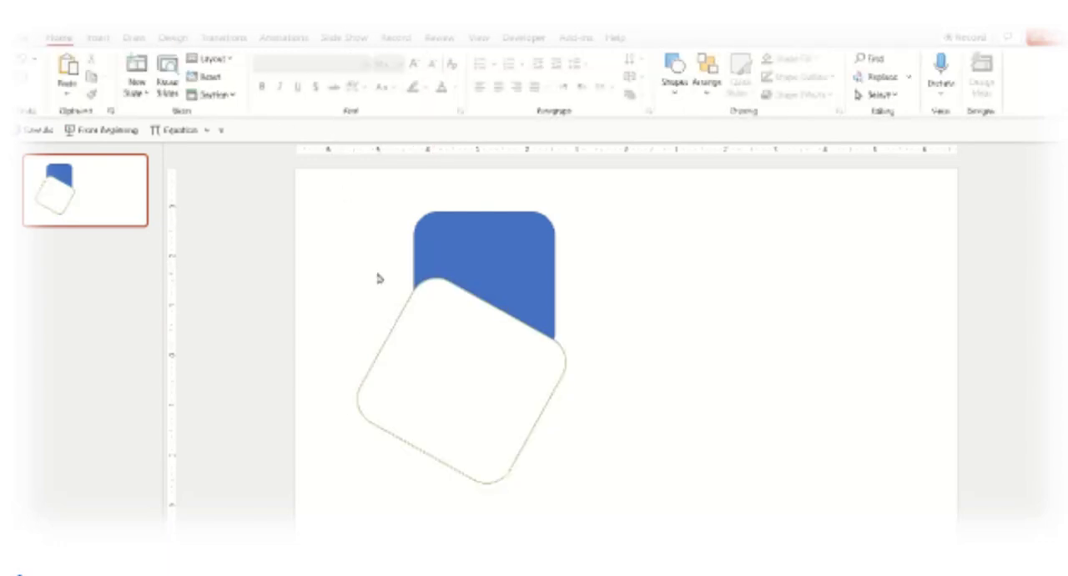
pyautogui.click(484, 272)
pyautogui.keyDown('shift'); pyautogui.click(458, 404); pyautogui.keyUp('shift')
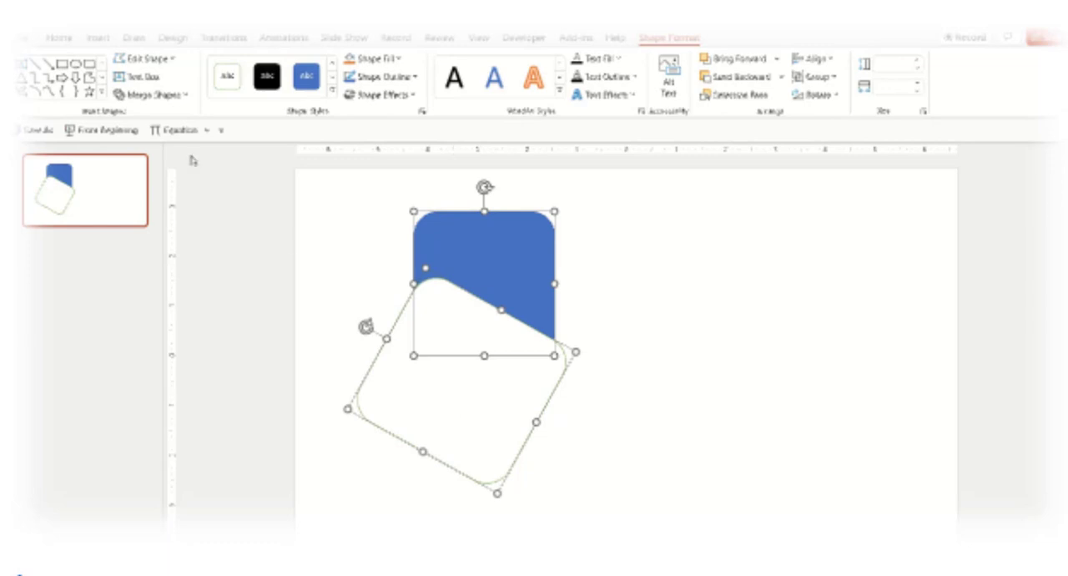
pyautogui.click(177, 96)
pyautogui.click(154, 153)
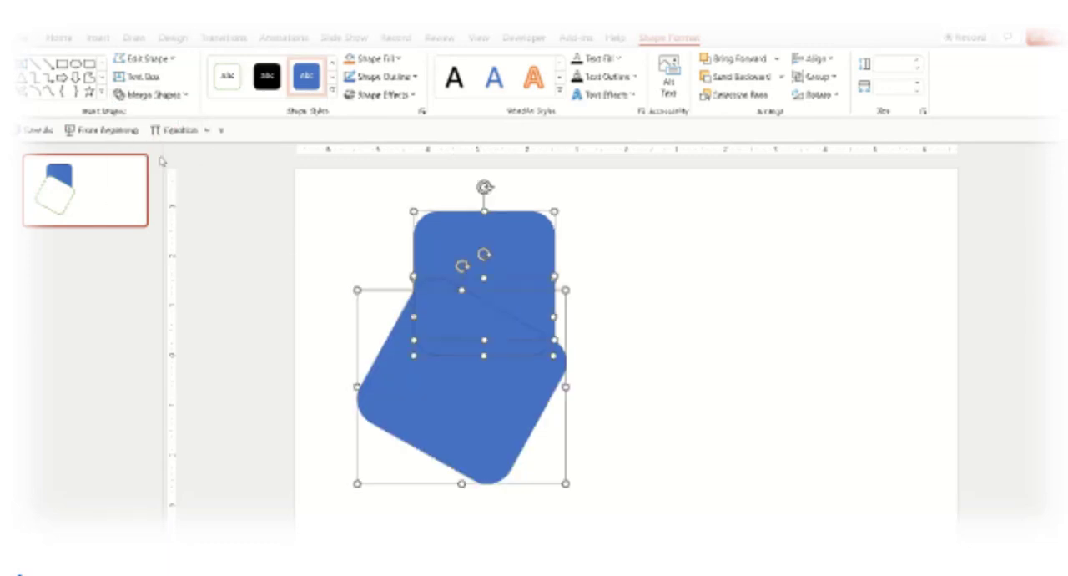
# - Move the two fragments that form the original rounded square together to the right, away from the leftover piece
pyautogui.click(331, 312)
pyautogui.click(465, 317)
pyautogui.keyDown('shift'); pyautogui.click(482, 250); pyautogui.keyUp('shift')
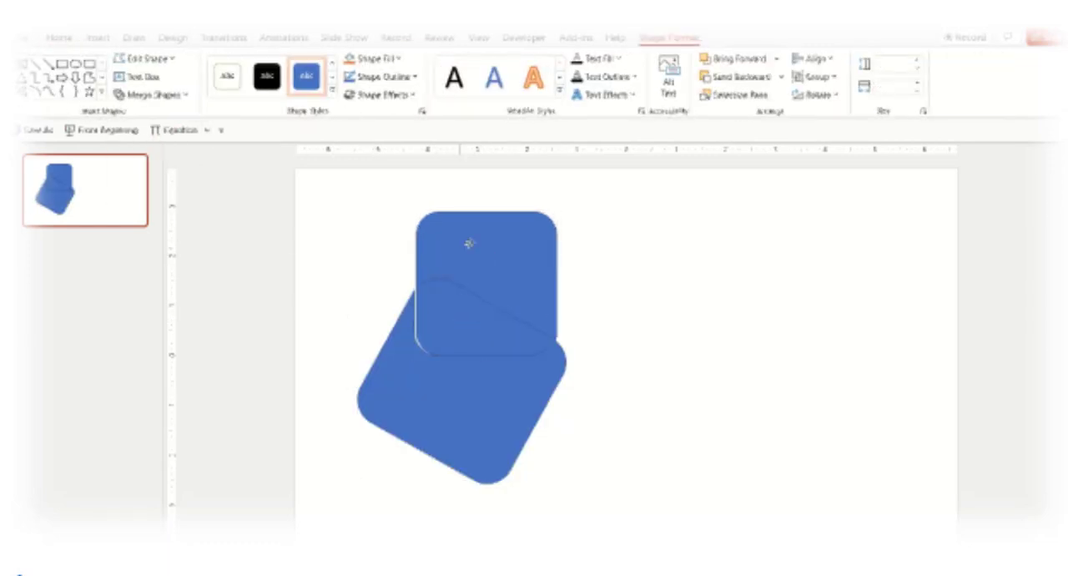
pyautogui.moveTo(481, 250); pyautogui.dragTo(697, 243)
pyautogui.click(611, 245)
# - Fill the upper fragment of the rounded square with light green
pyautogui.click(689, 236)
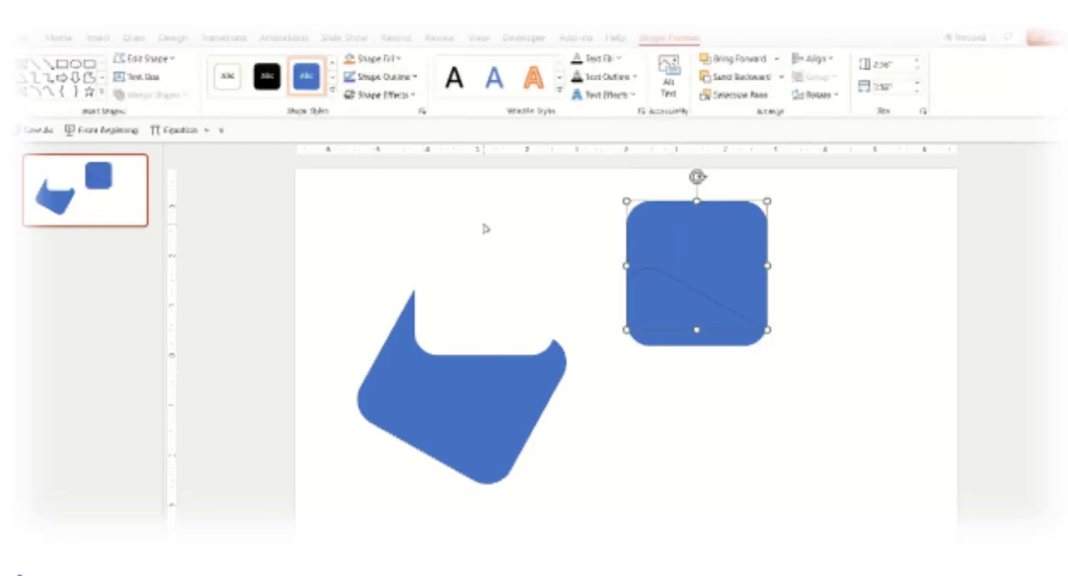
pyautogui.click(395, 59)
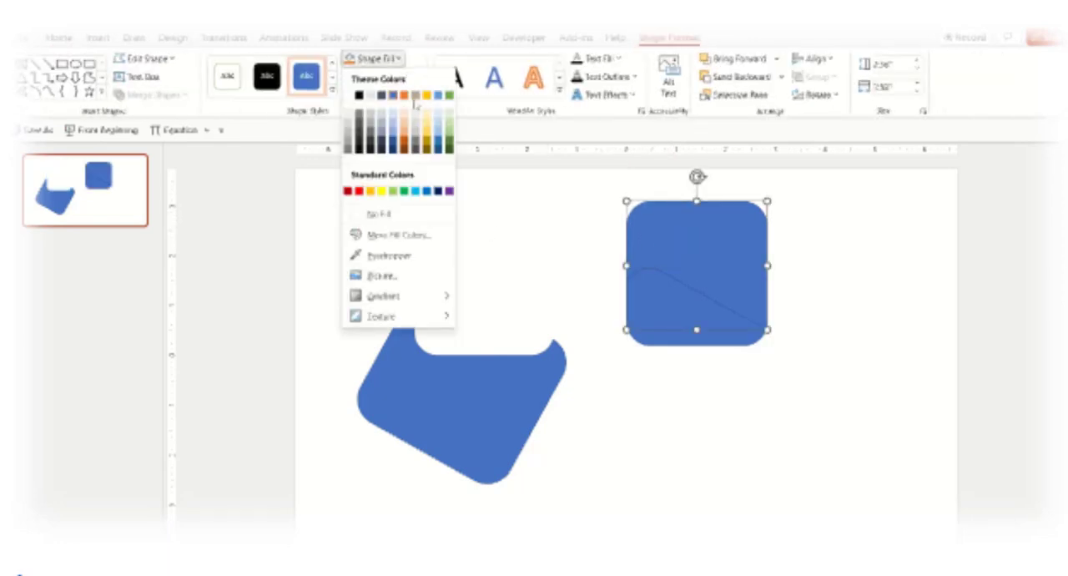
pyautogui.click(395, 194)
pyautogui.click(537, 282)
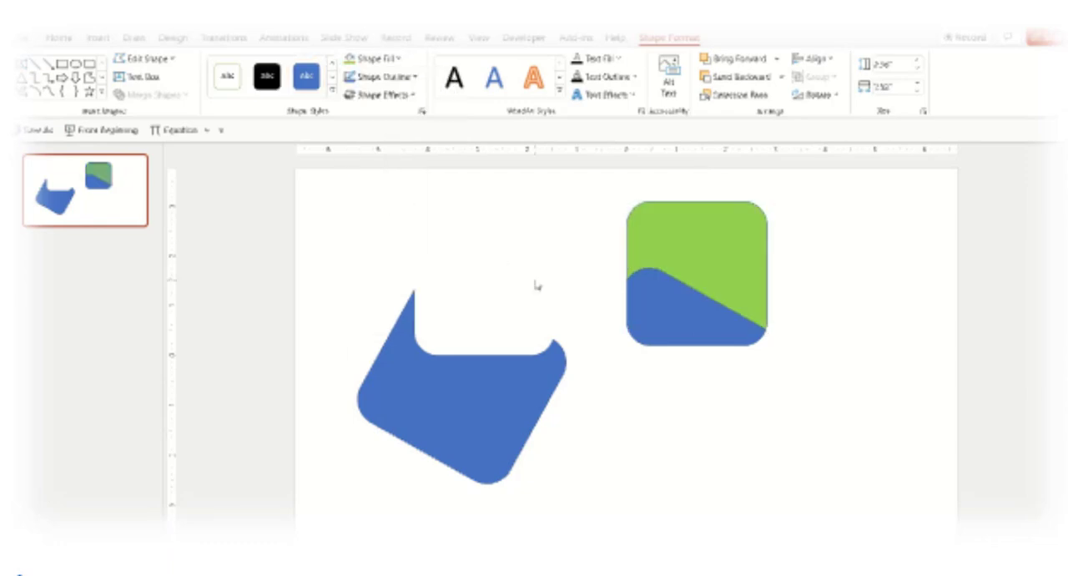
pyautogui.click(682, 328)
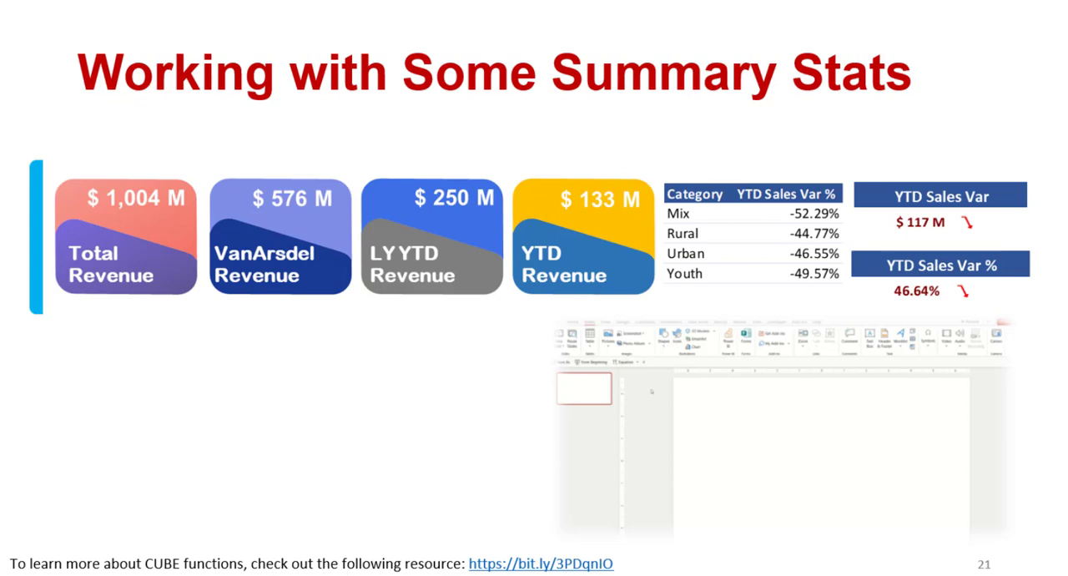
pyautogui.press('Right')
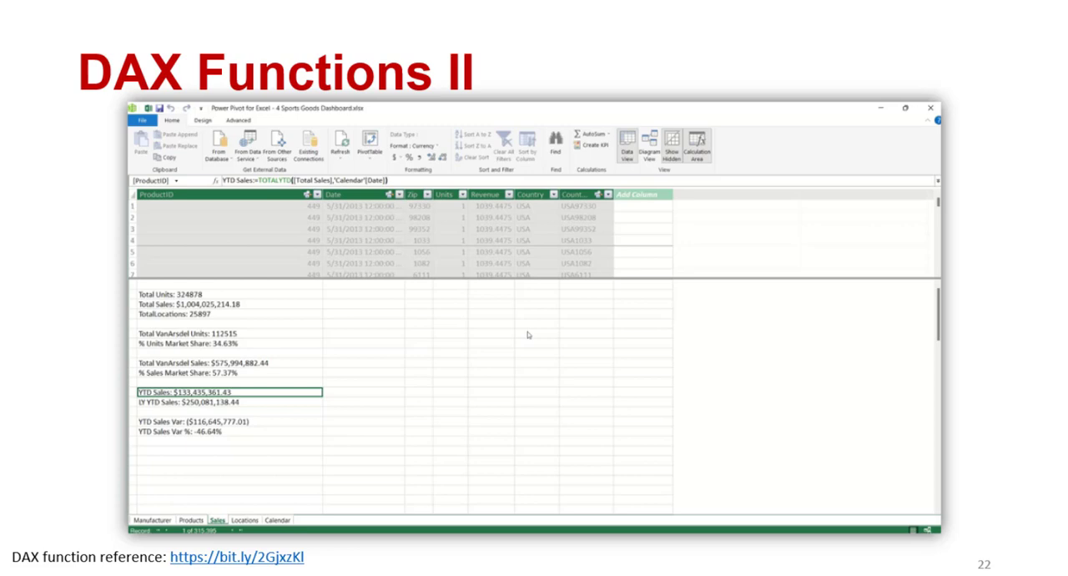
pyautogui.press('Left')
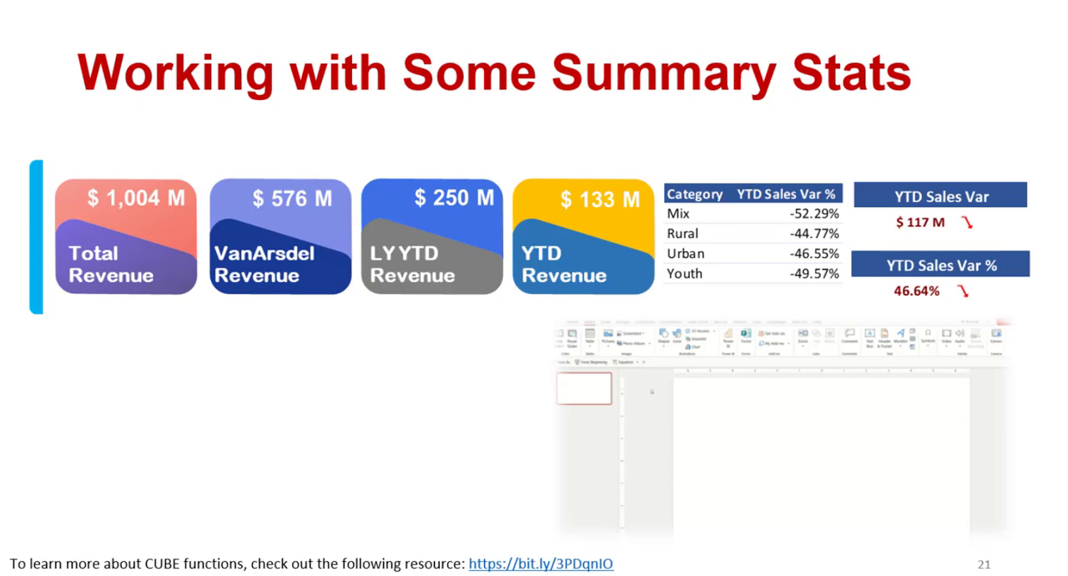
pyautogui.press('Right')
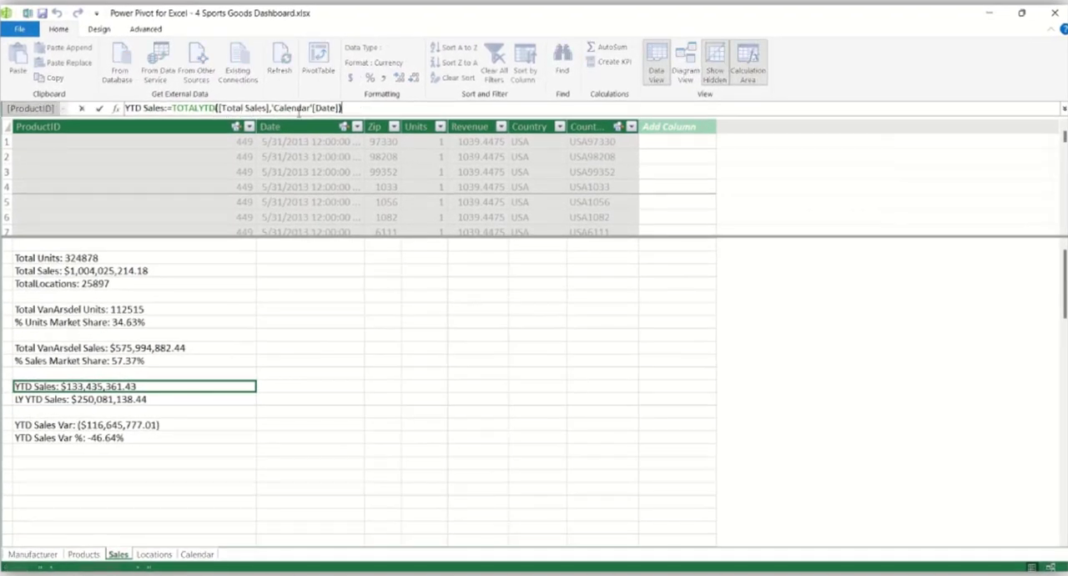
# - In Power Pivot, review the DAX formulas of the LY YTD Sales, YTD Sales Var and YTD Sales Var % measures
pyautogui.click(150, 399)
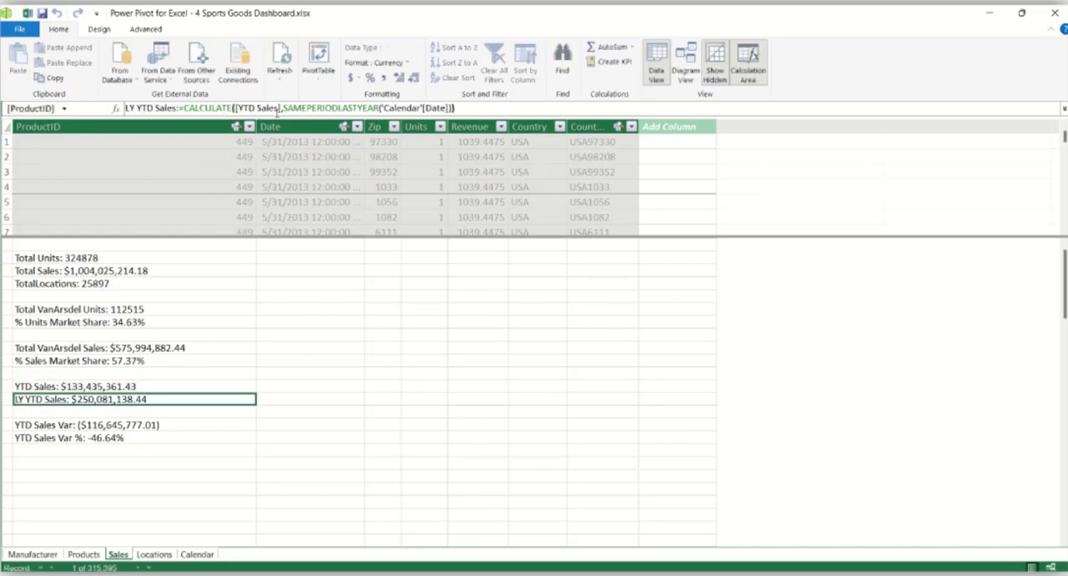
pyautogui.click(469, 108)
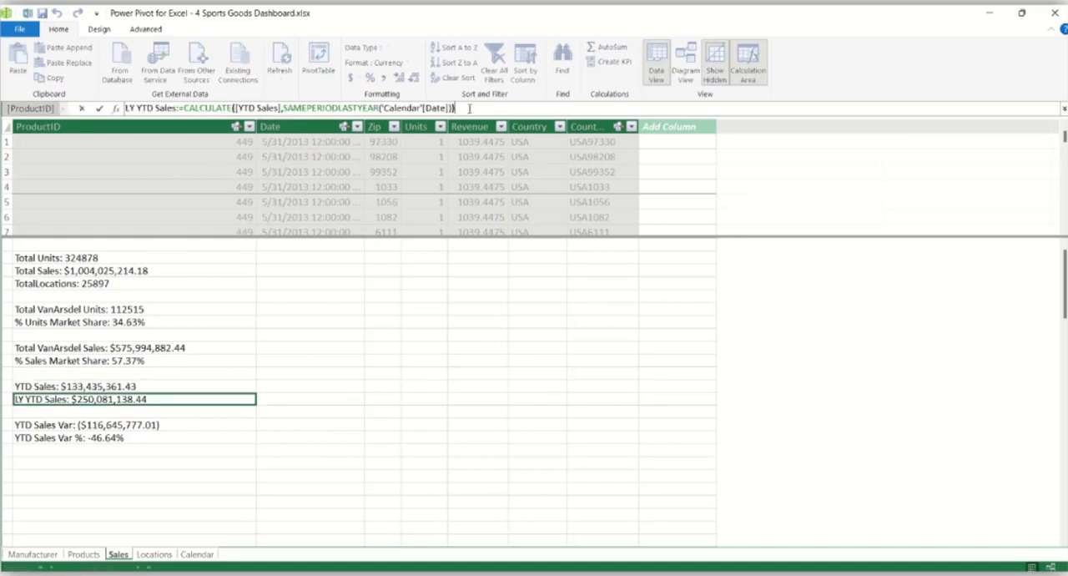
pyautogui.click(181, 427)
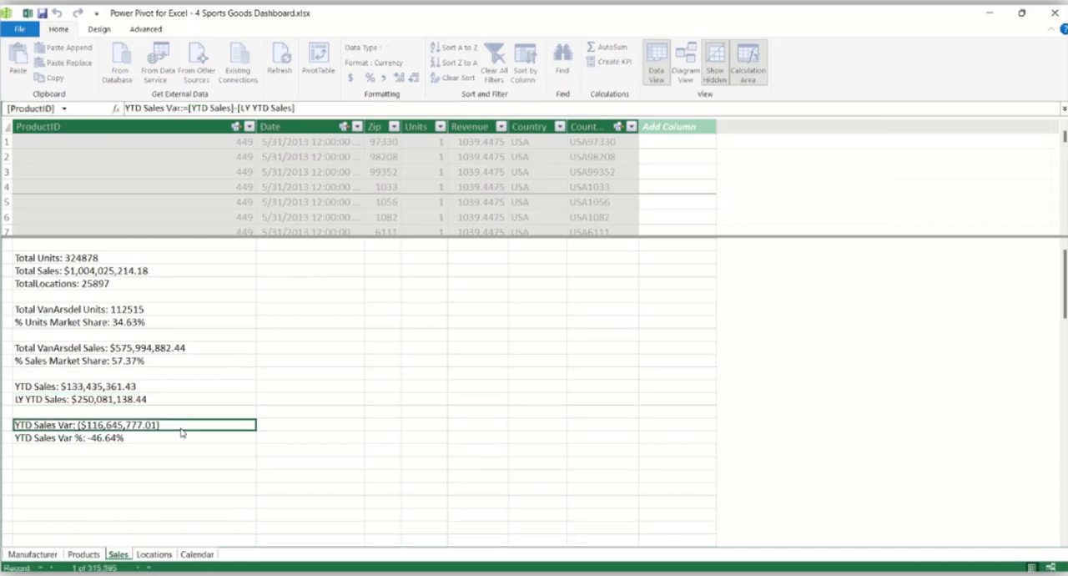
pyautogui.click(342, 105)
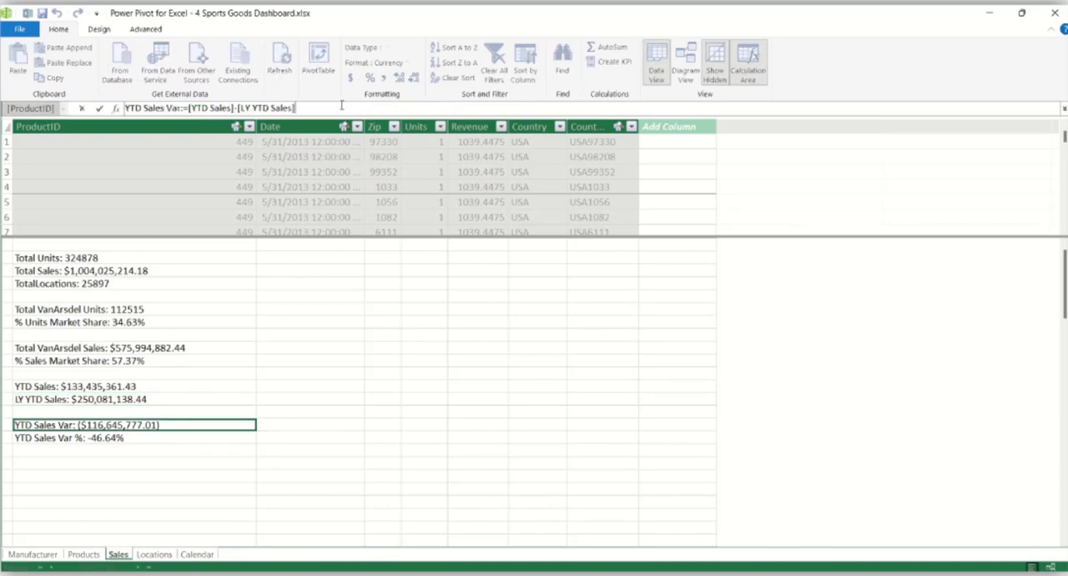
pyautogui.click(166, 444)
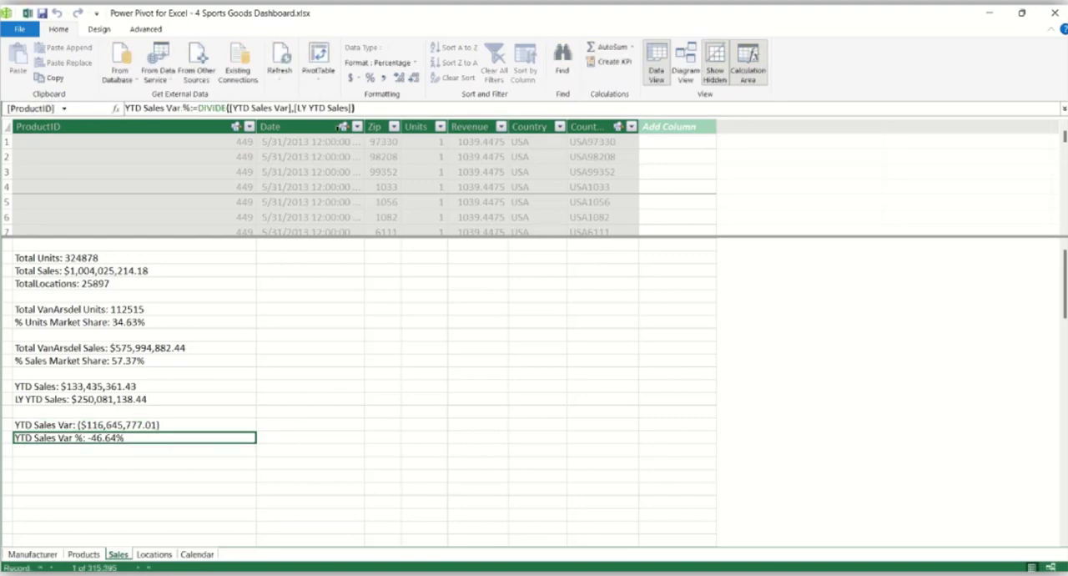
pyautogui.click(360, 109)
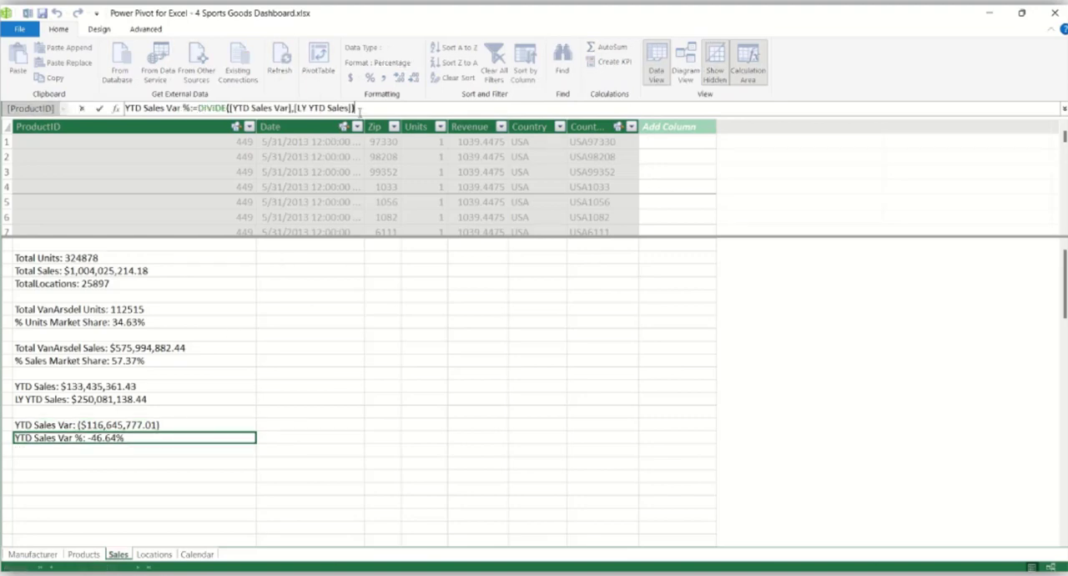
pyautogui.click(292, 360)
# - Check the number formats of the YTD Sales, LY YTD Sales, YTD Sales Var and YTD Sales Var % measures
pyautogui.click(185, 389)
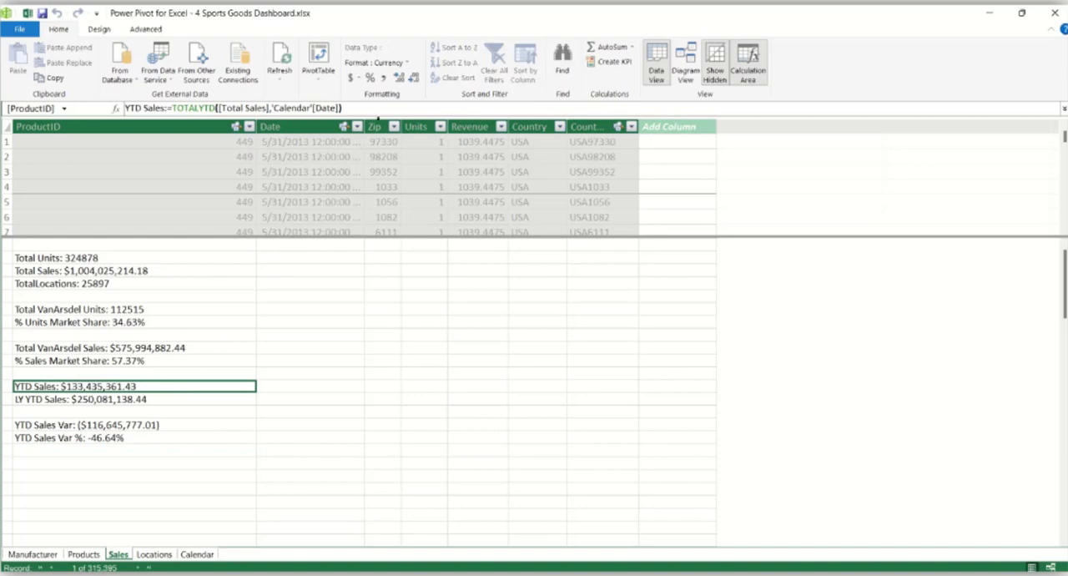
pyautogui.click(182, 400)
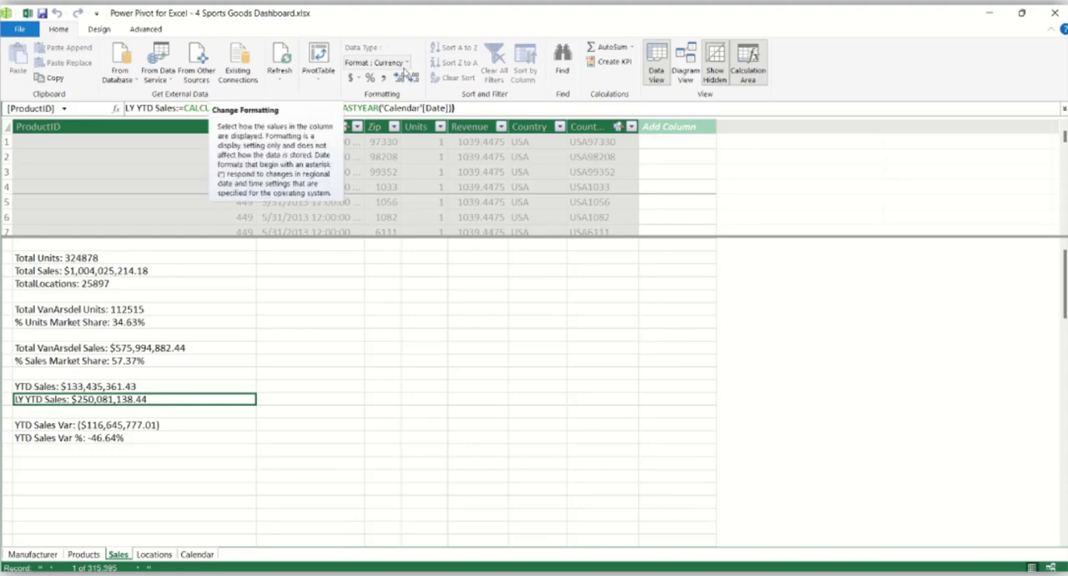
pyautogui.click(177, 426)
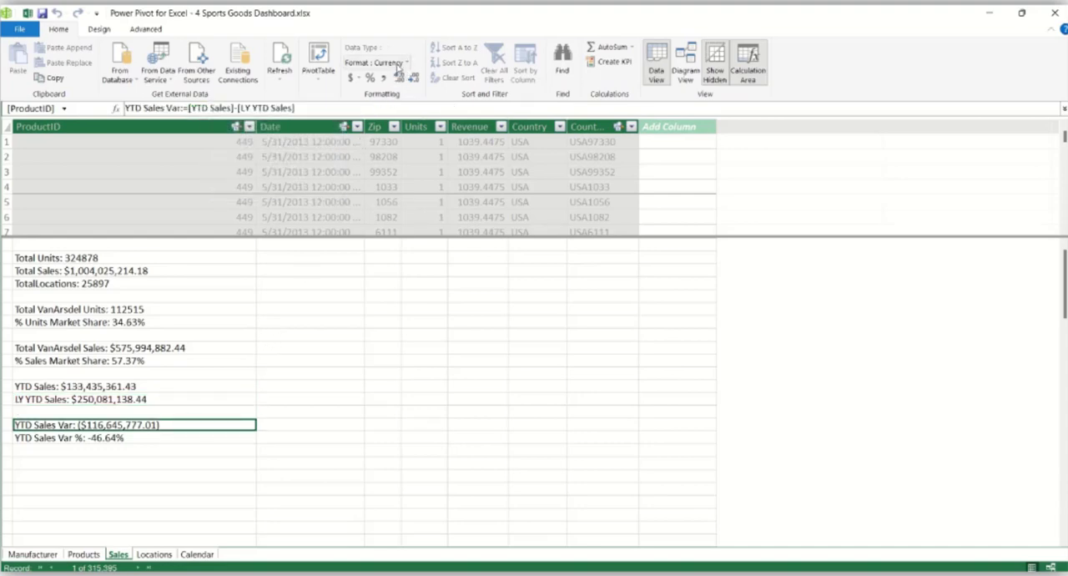
pyautogui.click(148, 437)
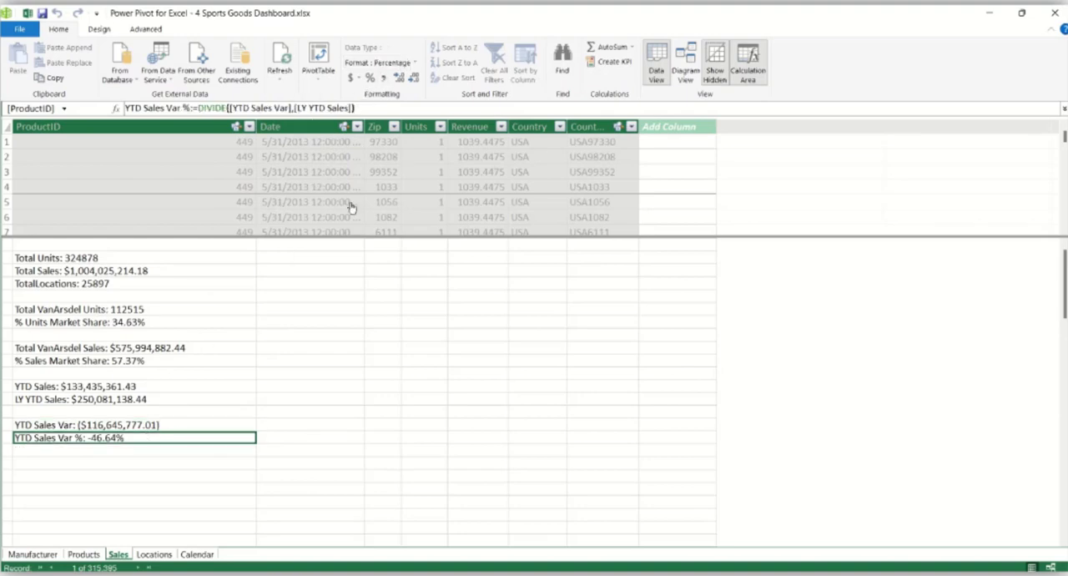
pyautogui.click(306, 387)
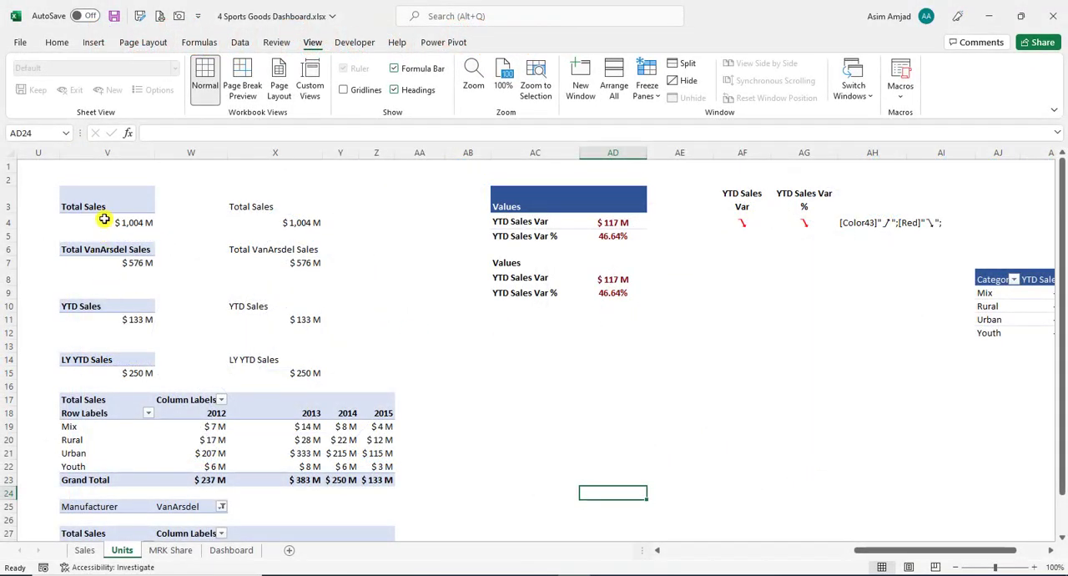
# - Show the PivotTable field list and review the fields behind the Total Sales, Total VanArsdel Sales, YTD Sales and LY YTD Sales PivotTables
pyautogui.click(133, 209)
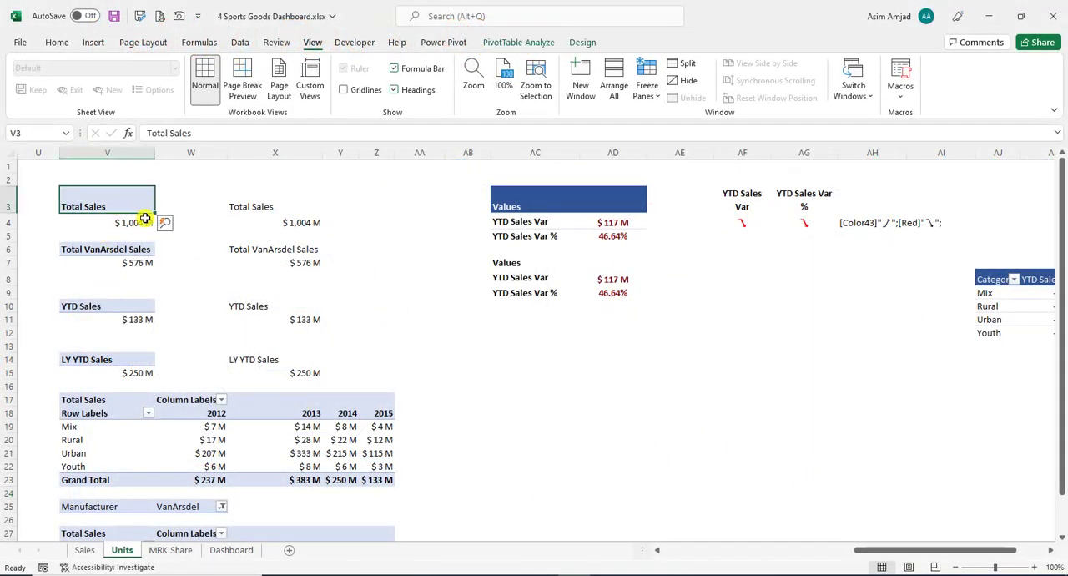
pyautogui.click(511, 42)
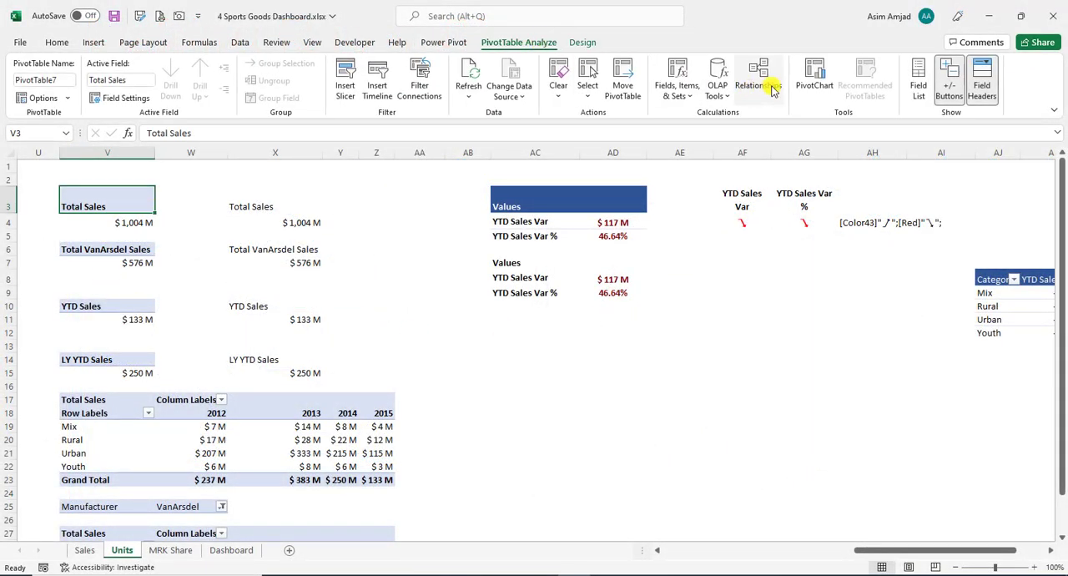
pyautogui.click(918, 79)
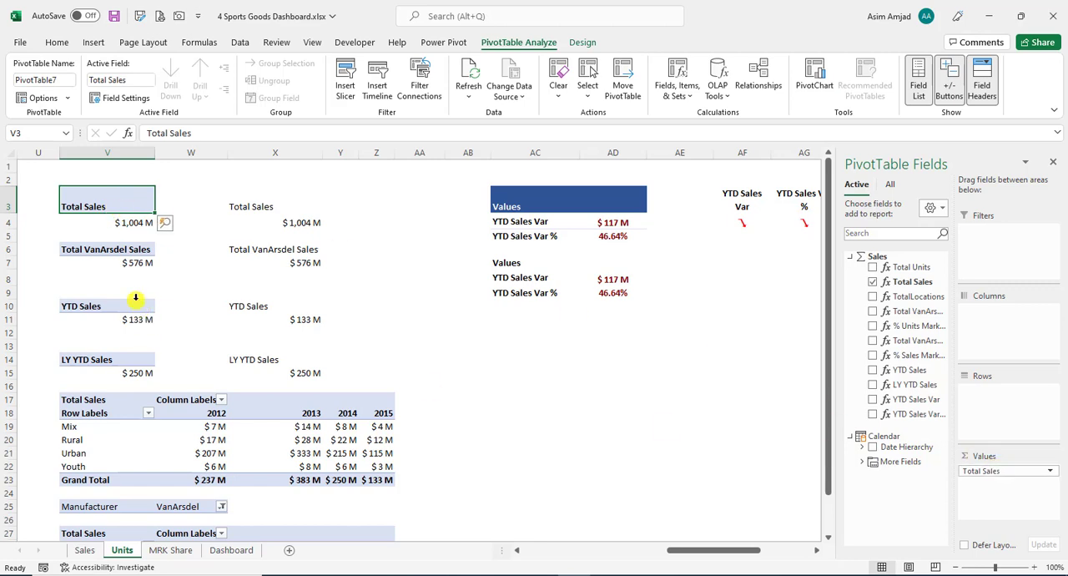
pyautogui.click(116, 252)
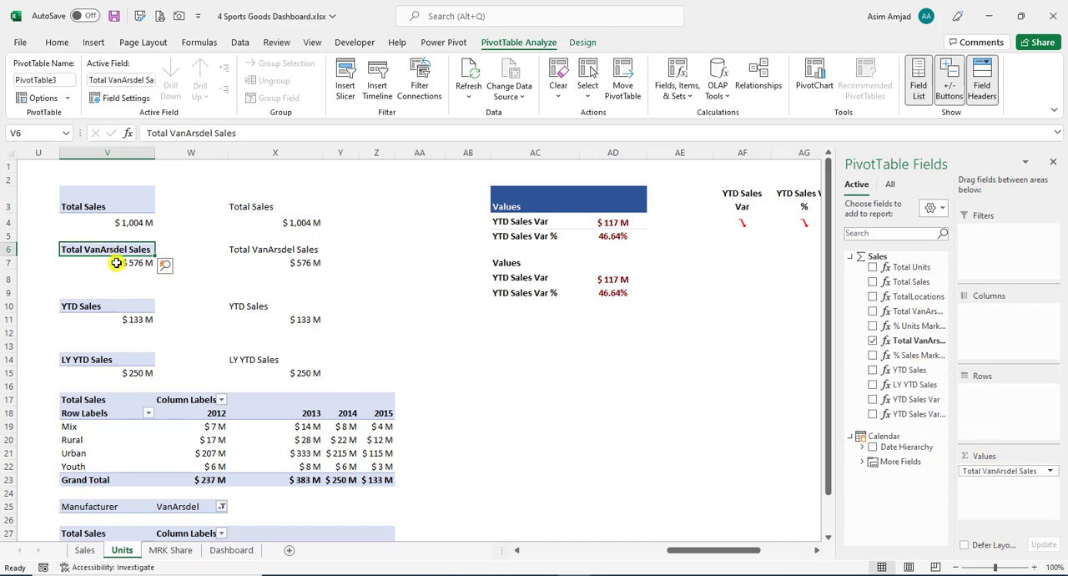
pyautogui.click(121, 308)
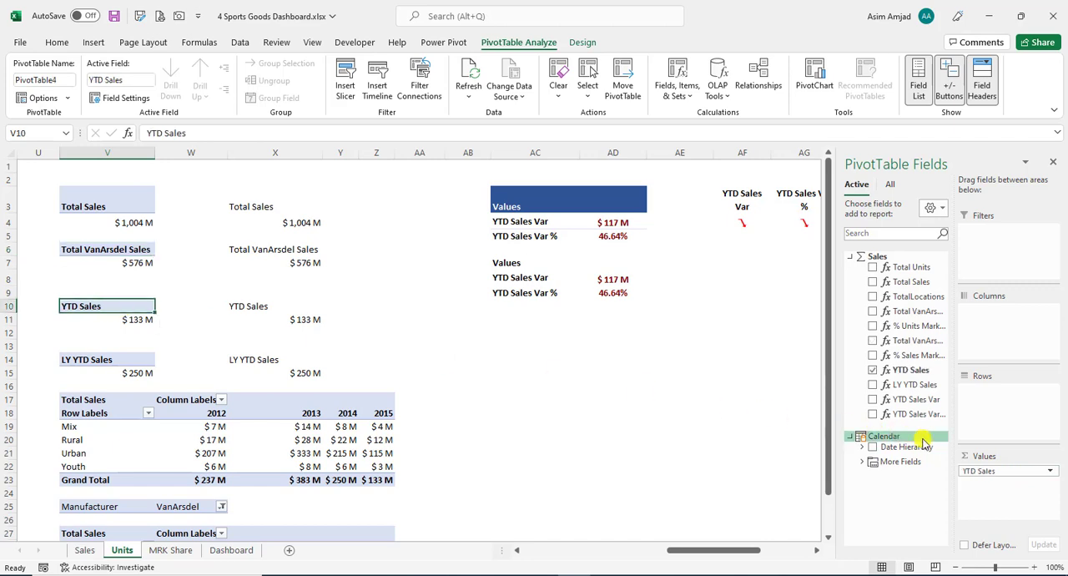
pyautogui.click(98, 360)
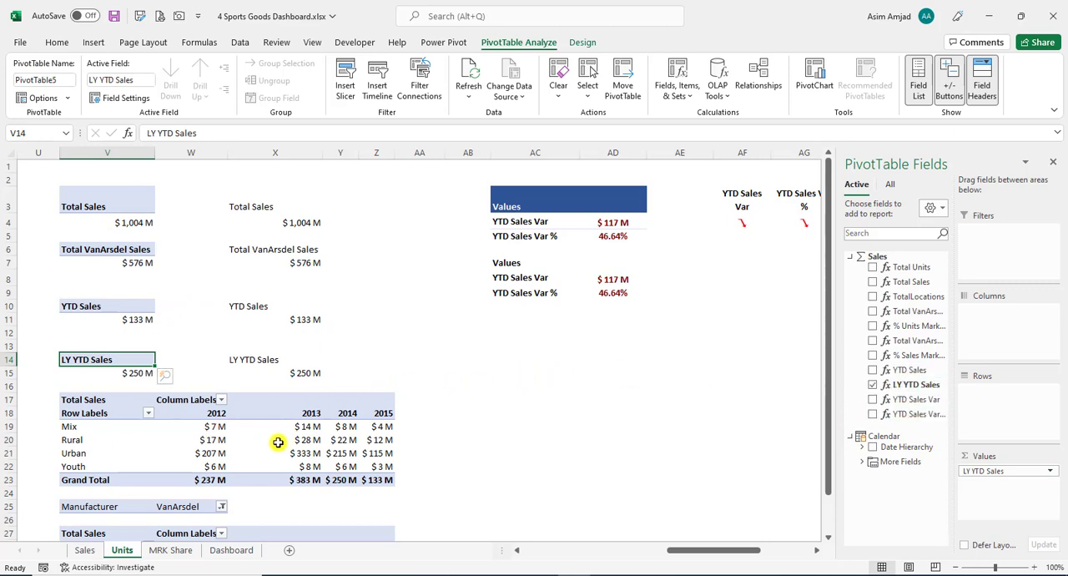
# - Add a Year slicer from the category-by-year Total Sales PivotTable and place it in the empty area below the YTD Sales Var tables
pyautogui.moveTo(271, 445)
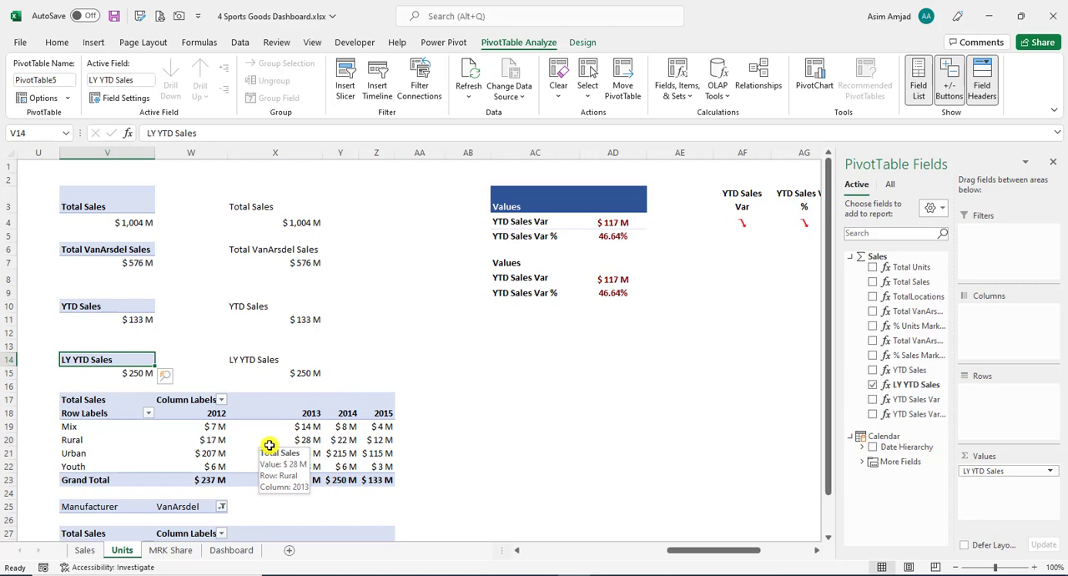
pyautogui.click(270, 444)
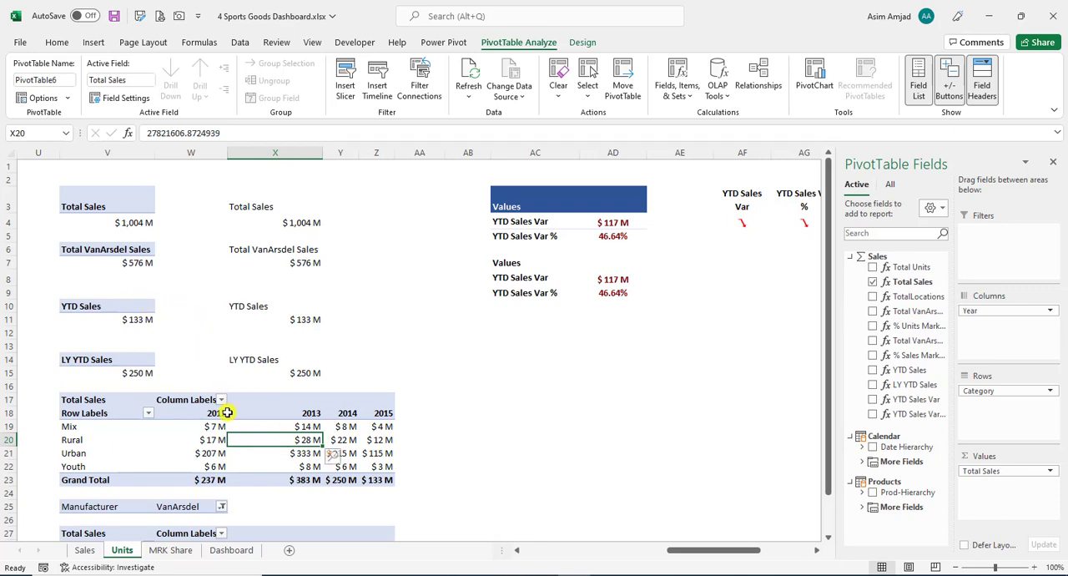
pyautogui.click(862, 461)
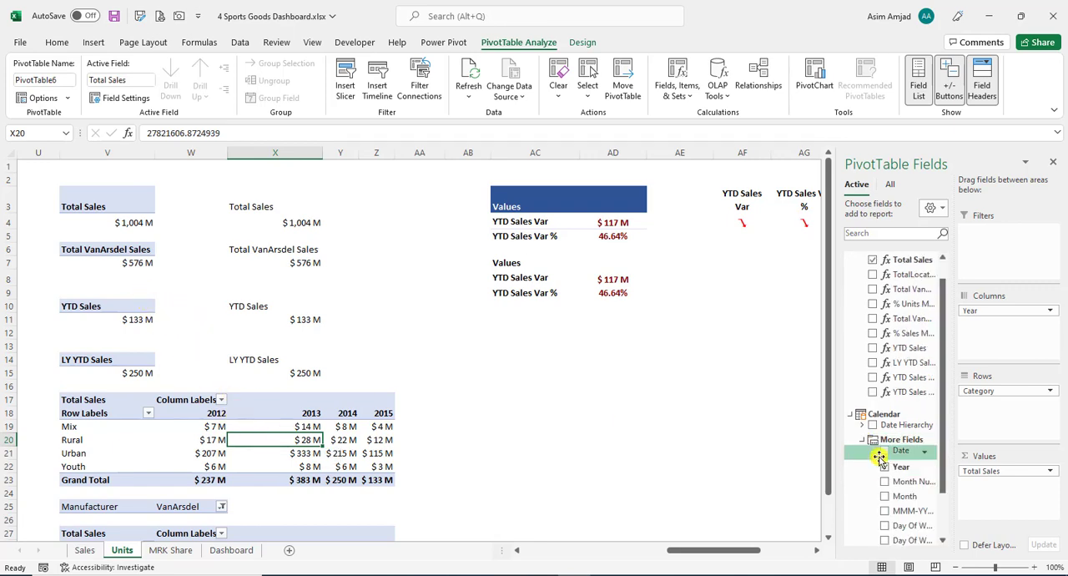
pyautogui.scroll(-2, 878, 456)
pyautogui.rightClick(901, 411)
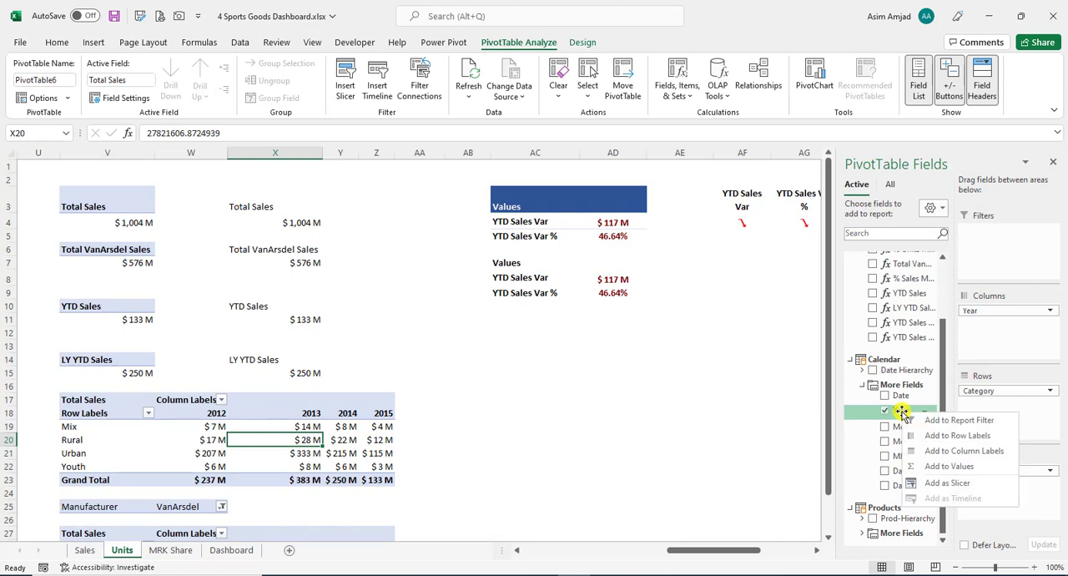
pyautogui.click(949, 465)
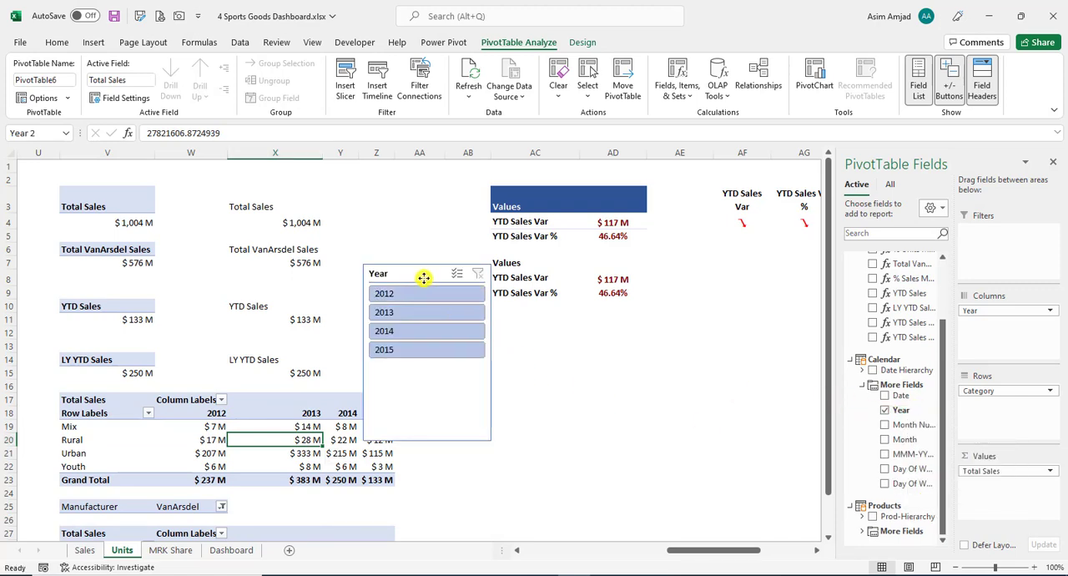
pyautogui.moveTo(424, 278); pyautogui.dragTo(611, 364)
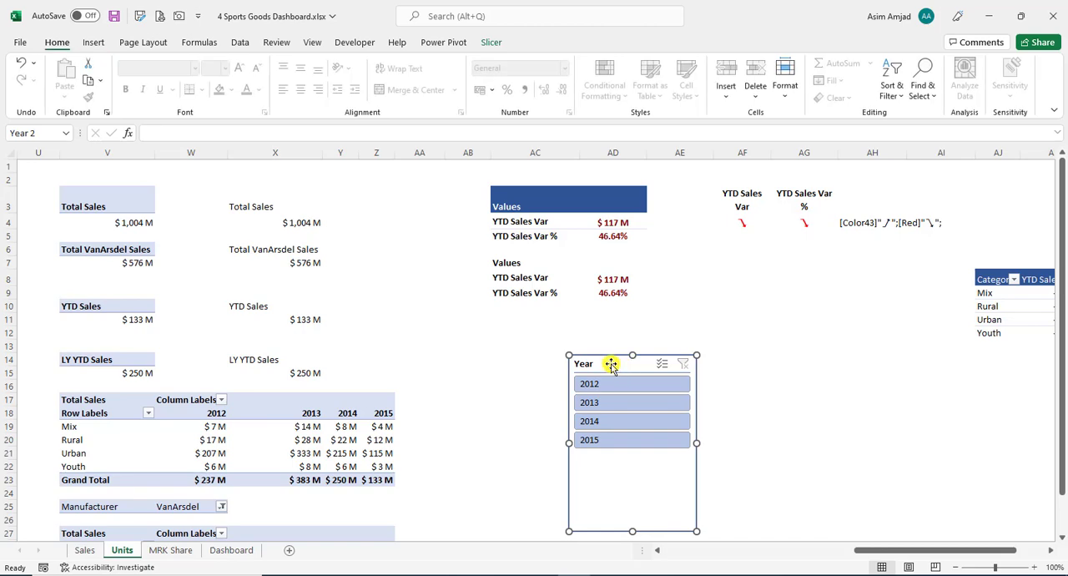
# - Review which PivotTables the Year slicer is connected to, and filter them to 2015 with the slicer
pyautogui.rightClick(611, 365)
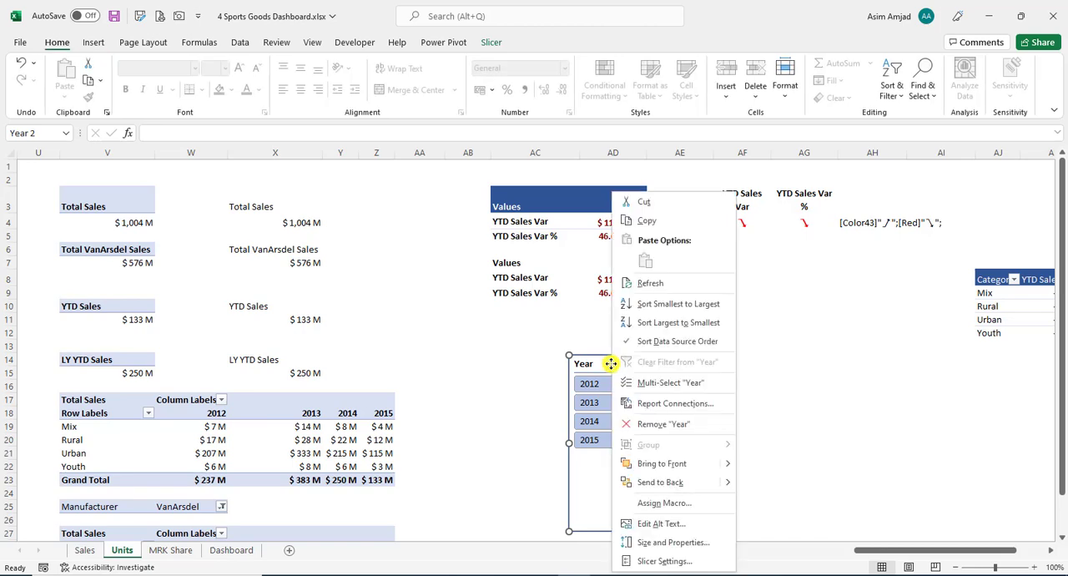
pyautogui.click(643, 408)
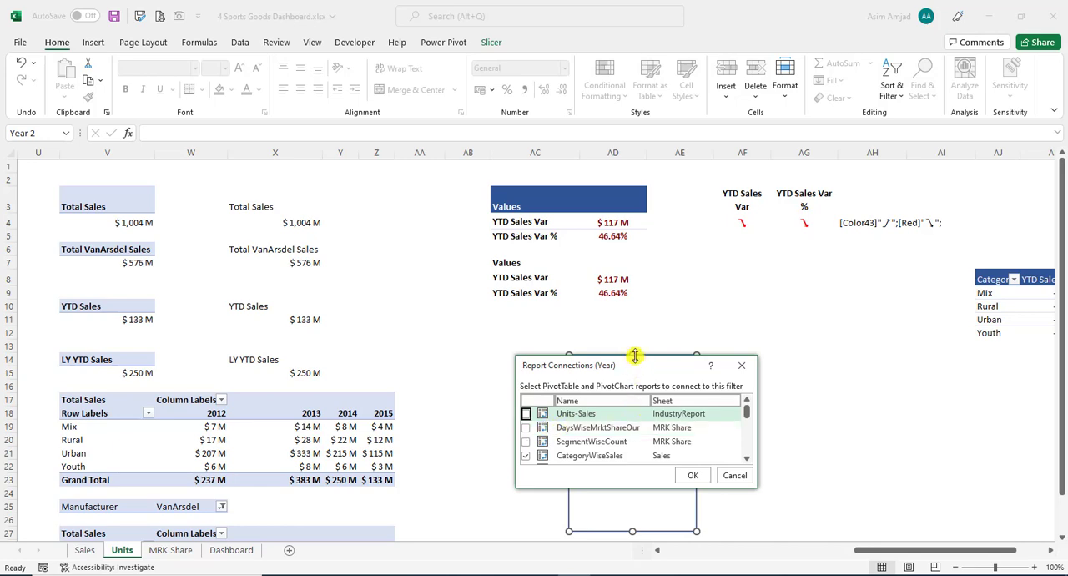
pyautogui.moveTo(634, 355); pyautogui.dragTo(635, 218)
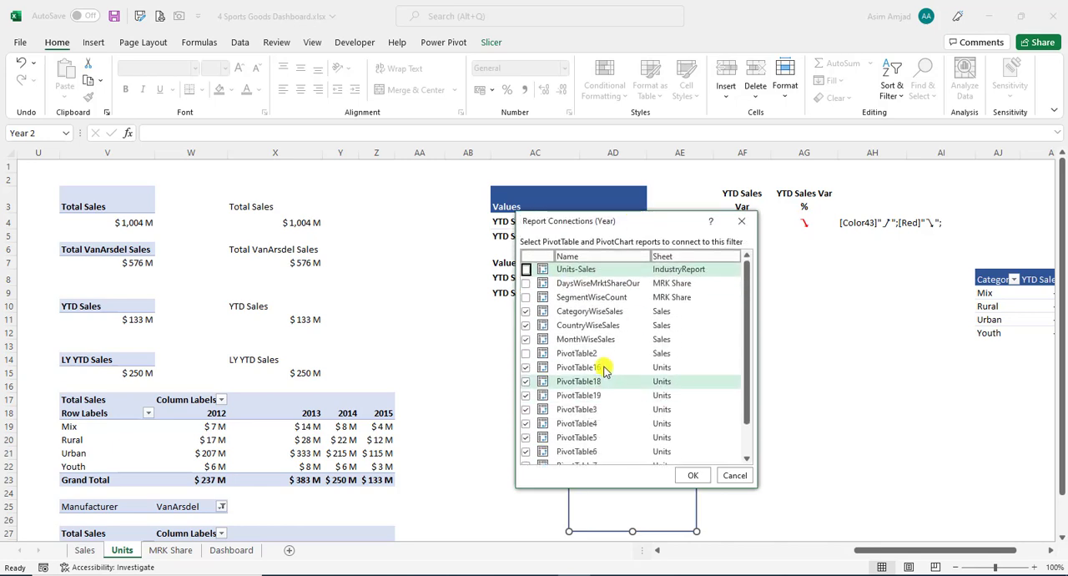
pyautogui.scroll(-1, 594, 416)
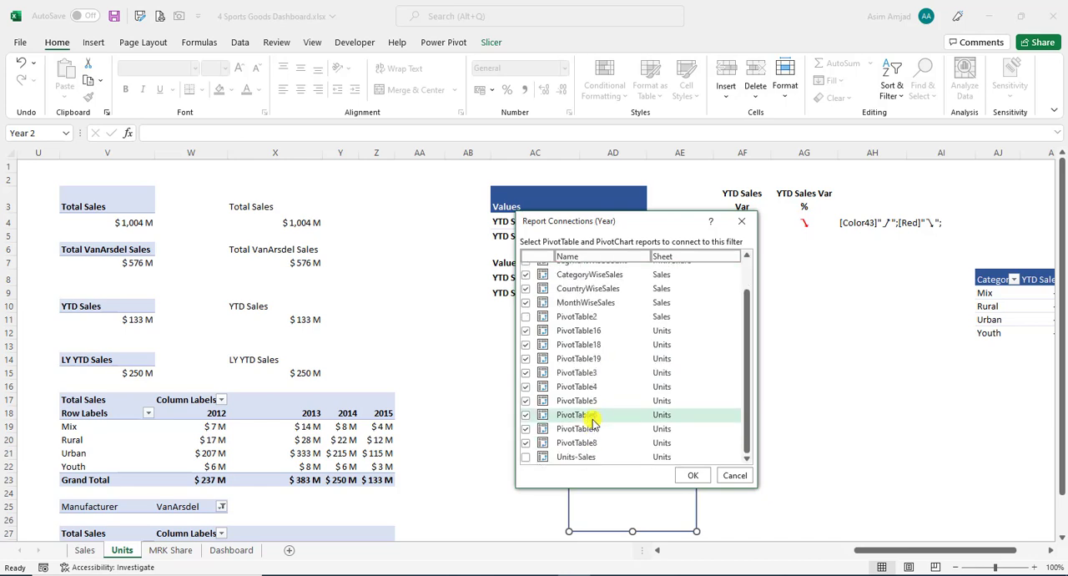
pyautogui.click(731, 475)
pyautogui.click(123, 391)
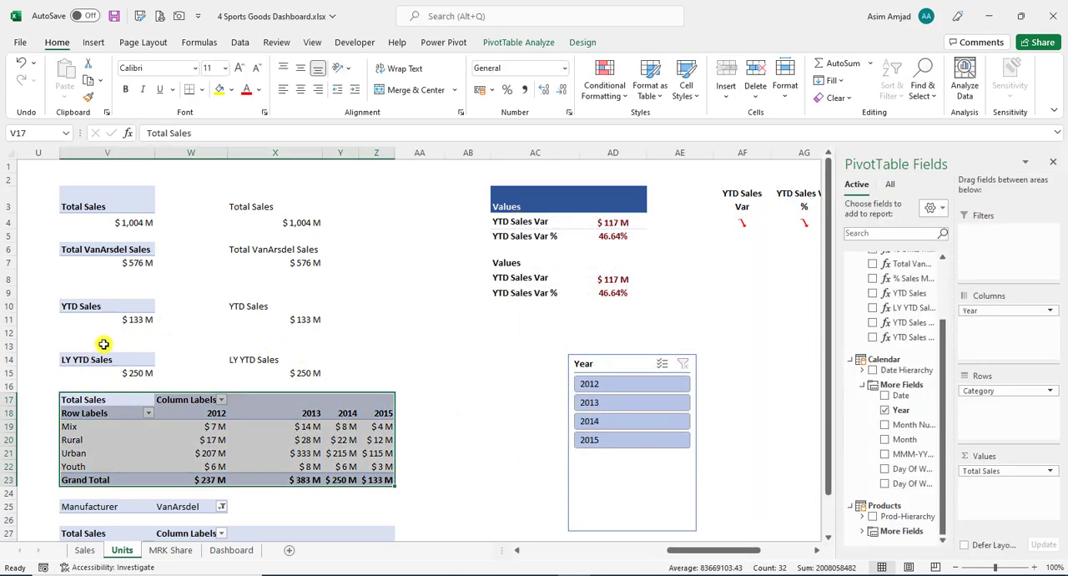
pyautogui.click(612, 445)
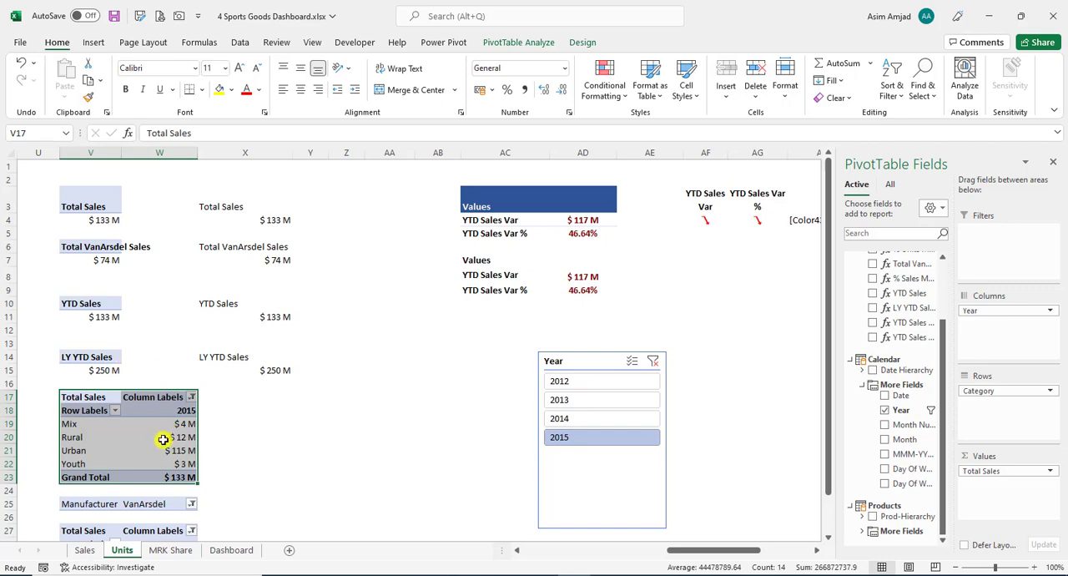
# - Rename the category-by-year Total Sales PivotTable as PivotTablemy
pyautogui.click(162, 436)
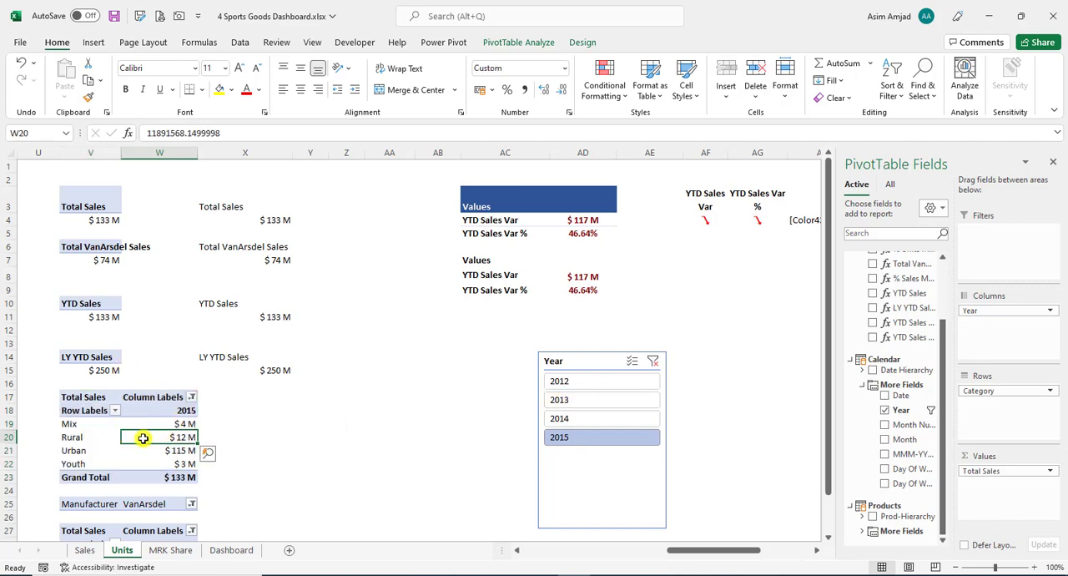
pyautogui.click(577, 43)
pyautogui.click(499, 42)
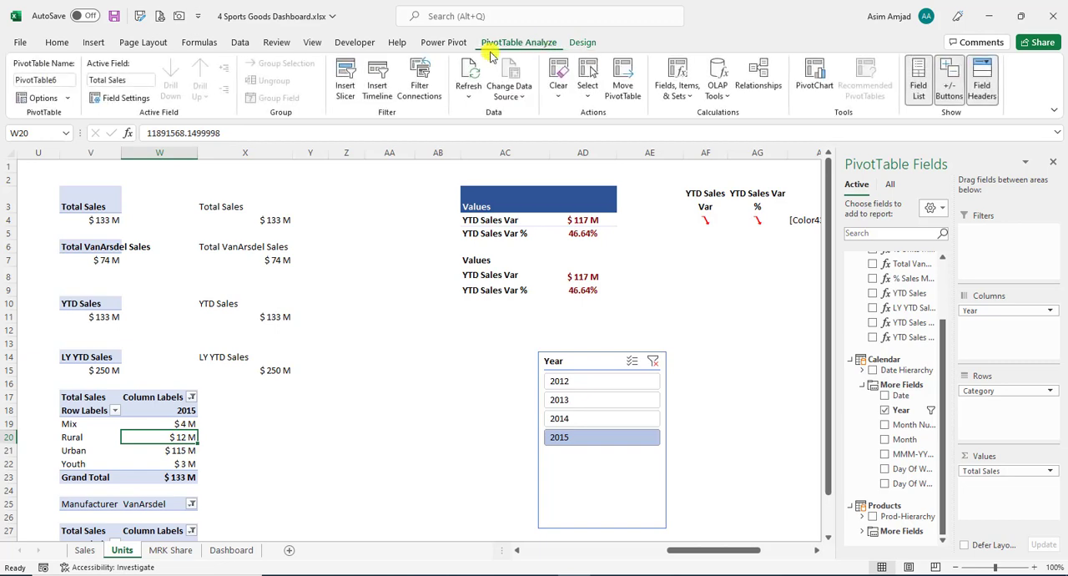
pyautogui.click(70, 81)
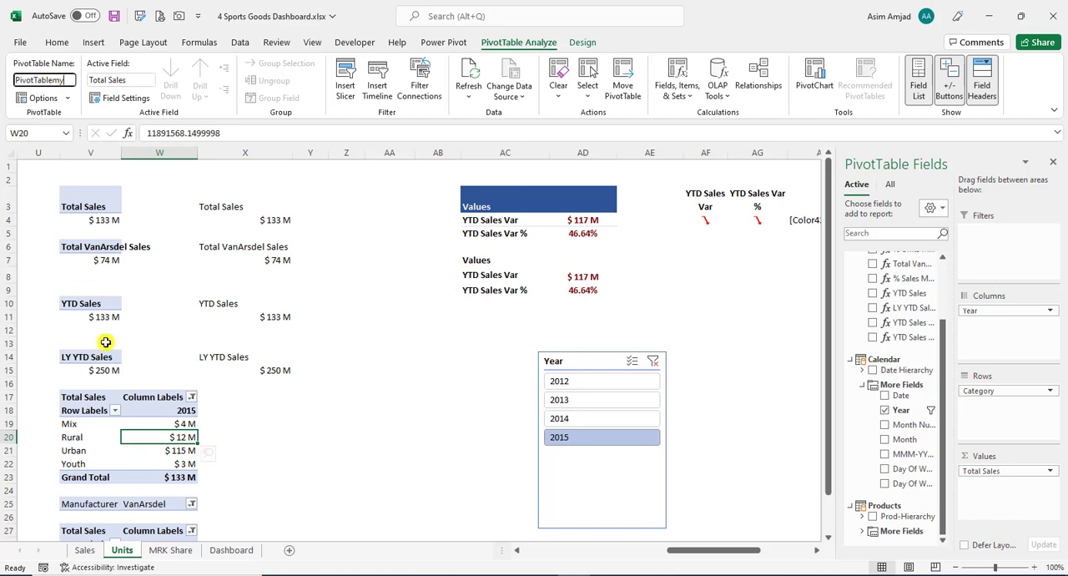
pyautogui.click(217, 428)
pyautogui.click(176, 432)
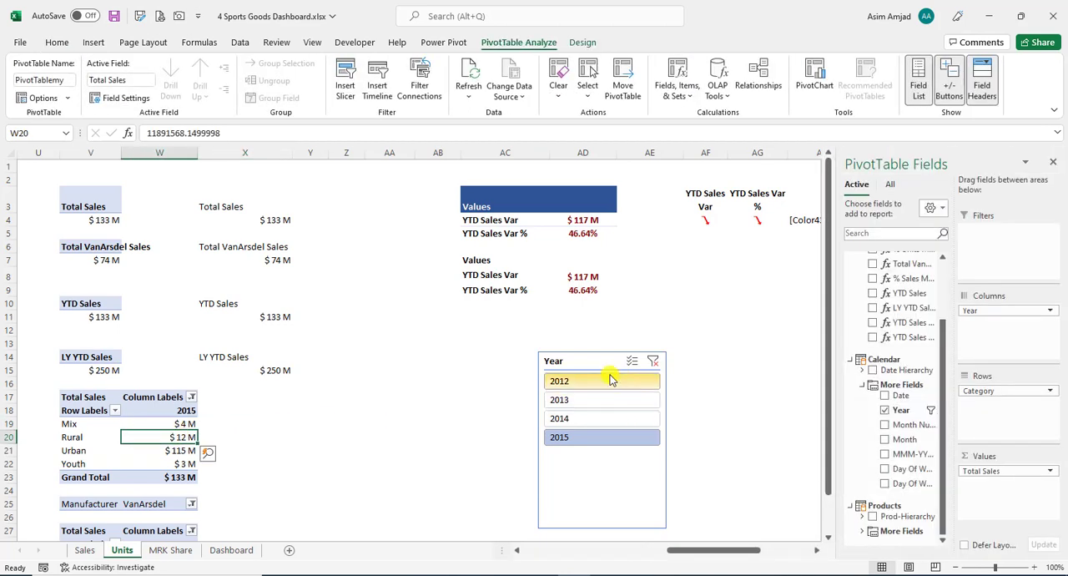
# - Disconnect PivotTablemy from the Year slicer in its report connections
pyautogui.rightClick(606, 359)
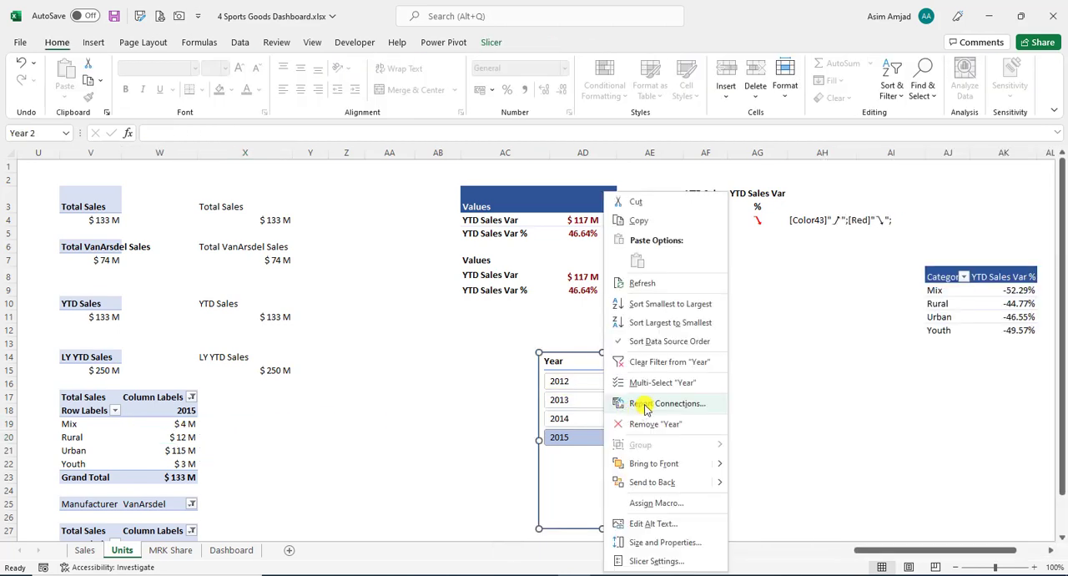
pyautogui.click(648, 407)
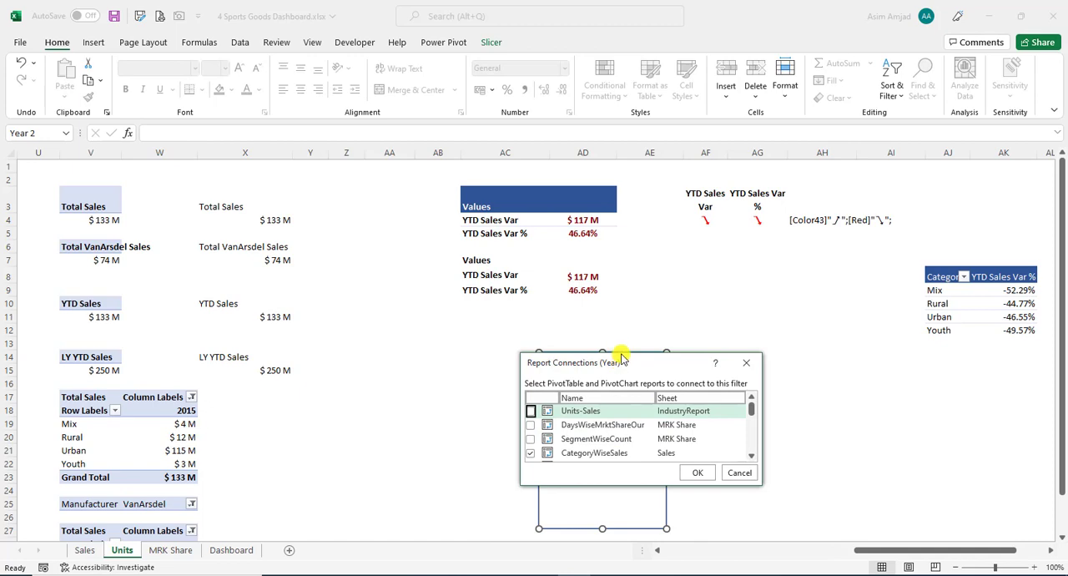
pyautogui.moveTo(621, 354); pyautogui.dragTo(606, 165)
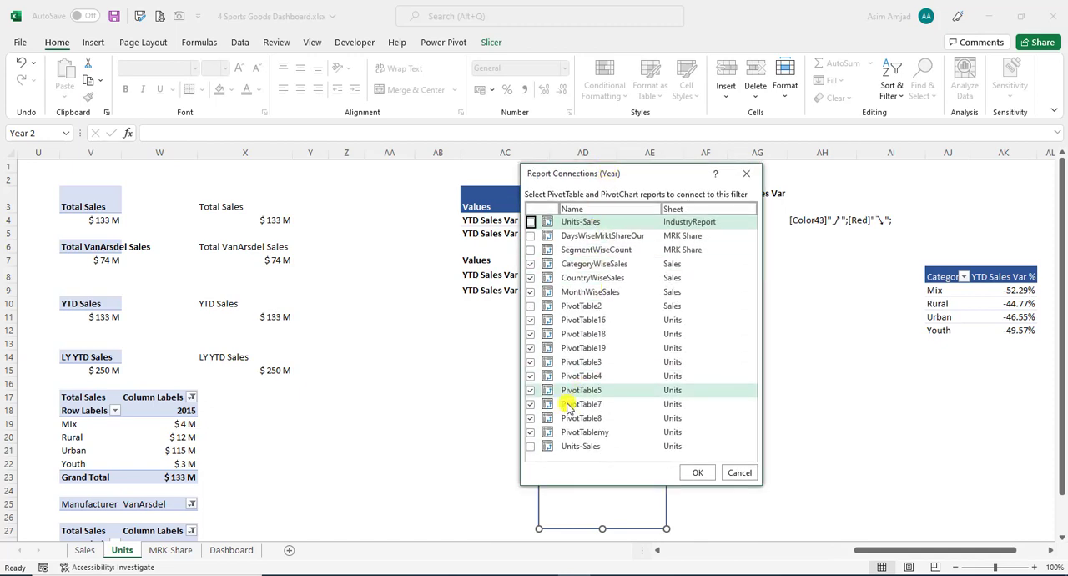
pyautogui.click(531, 431)
pyautogui.click(696, 471)
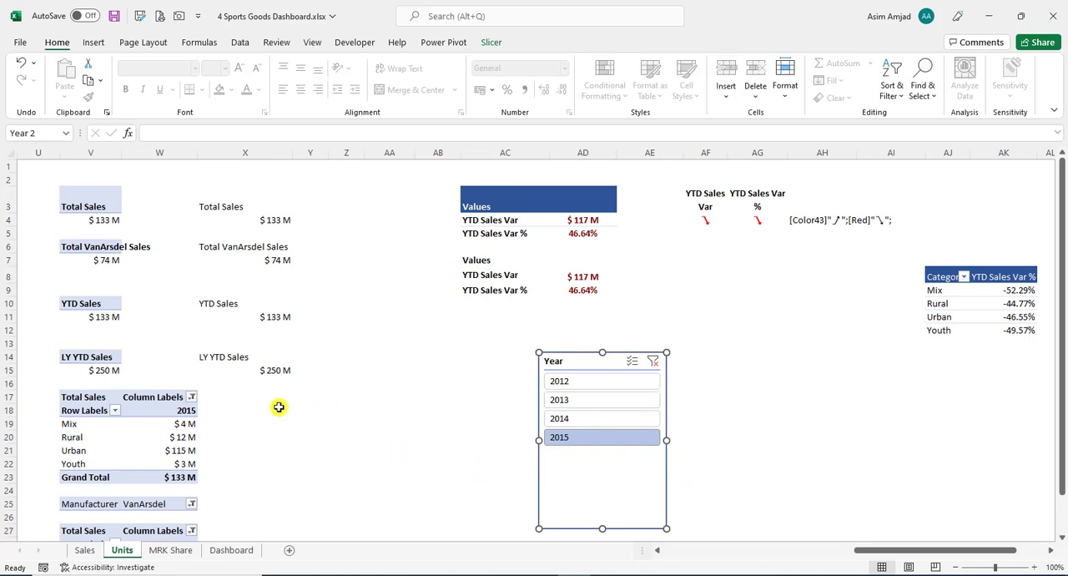
# - Clear the Year filter from the column labels of the category-by-year Total Sales PivotTable
pyautogui.click(176, 423)
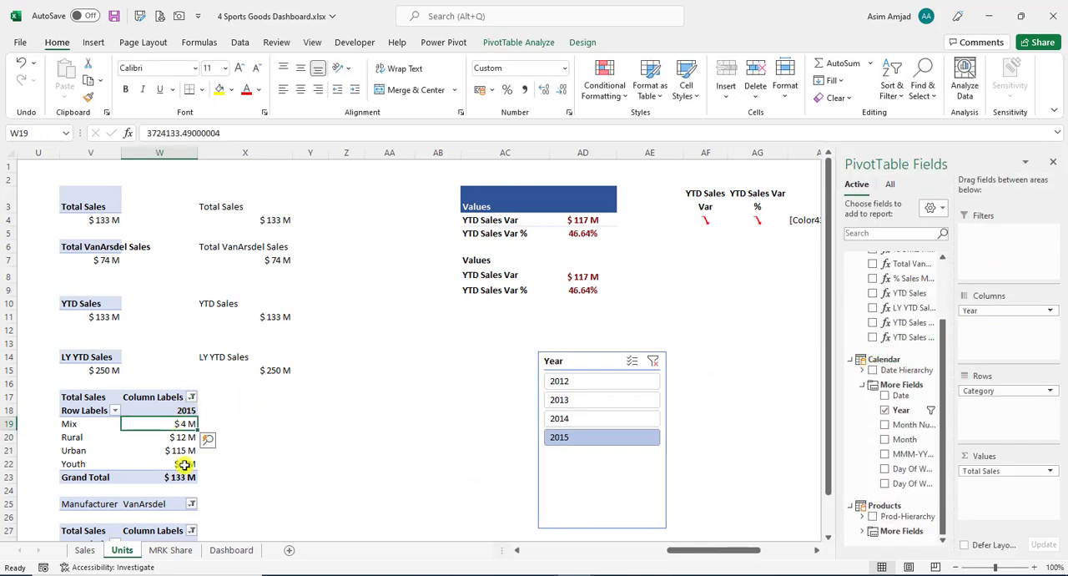
pyautogui.click(191, 398)
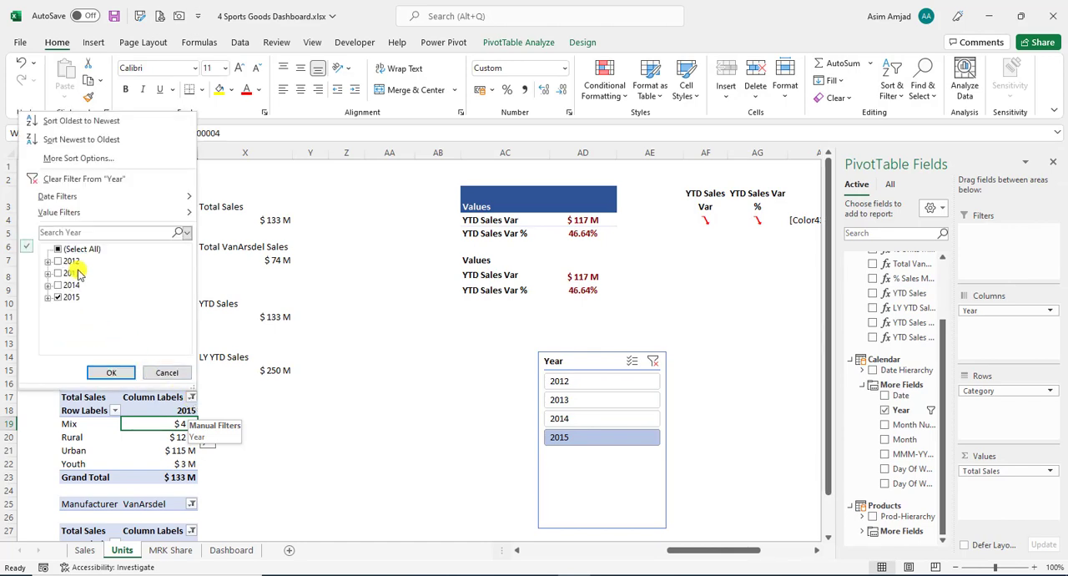
pyautogui.click(58, 179)
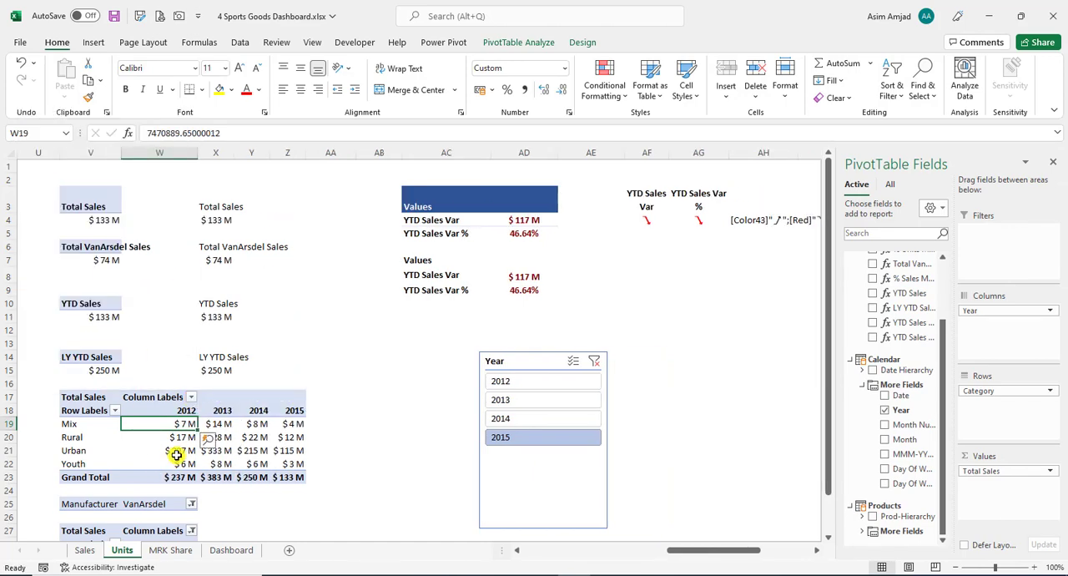
# - Compare the 2015 and 2014 grand totals of the category-by-year PivotTable with the YTD Sales and LY YTD Sales values
pyautogui.moveTo(180, 451)
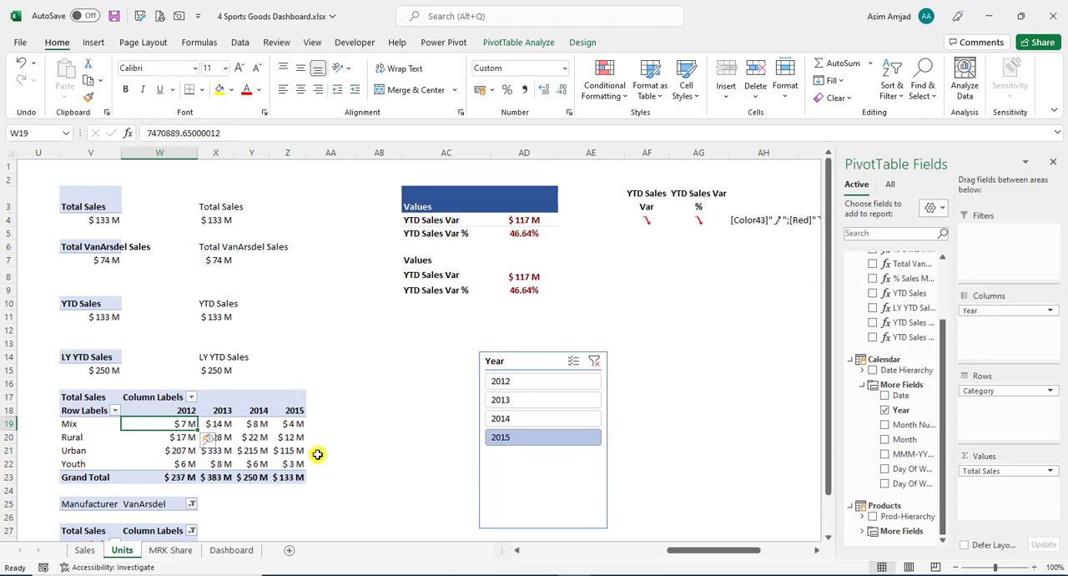
pyautogui.click(288, 410)
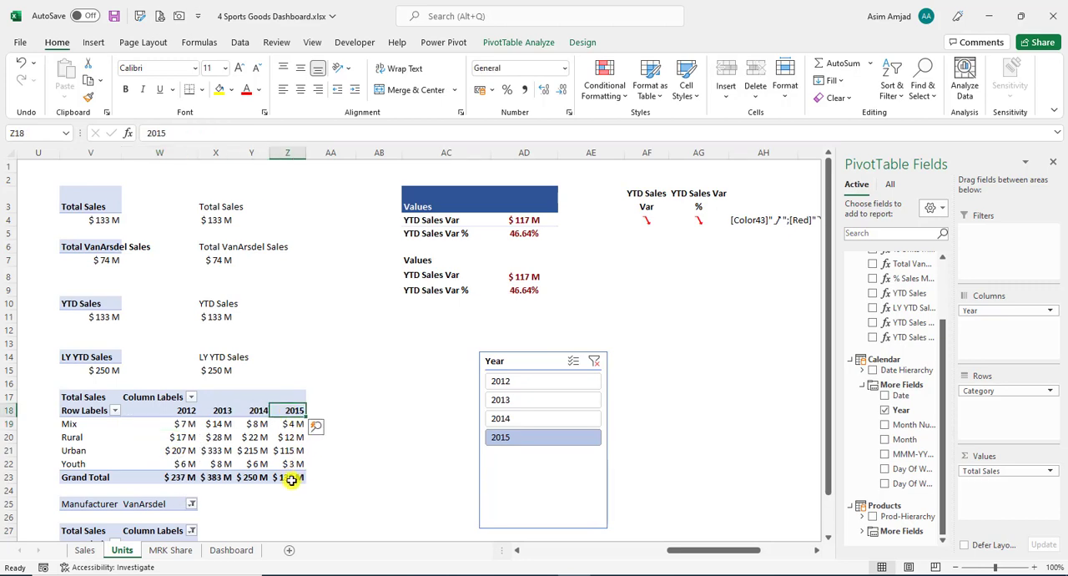
pyautogui.click(288, 477)
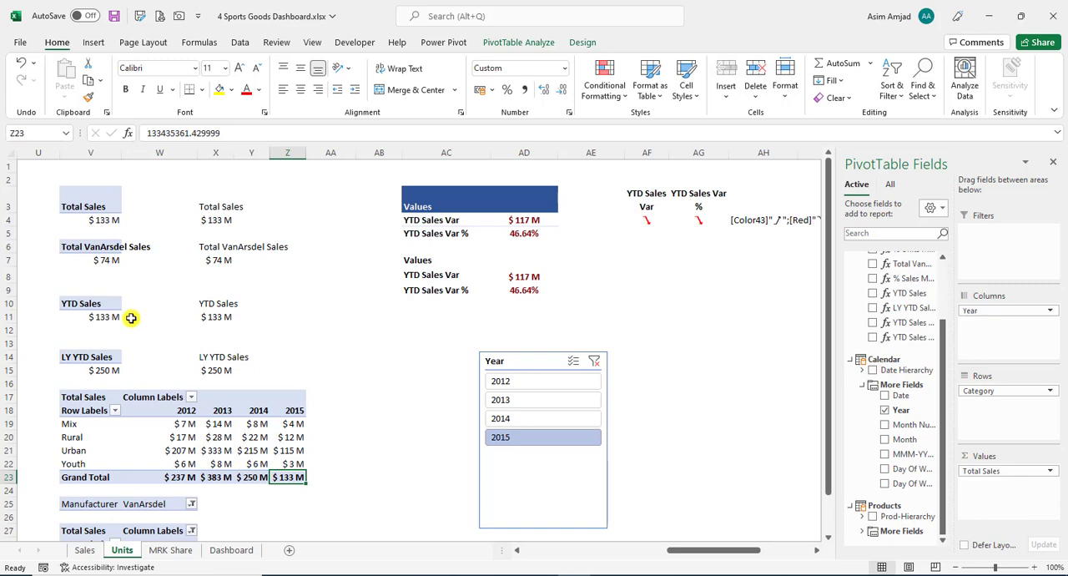
pyautogui.click(241, 477)
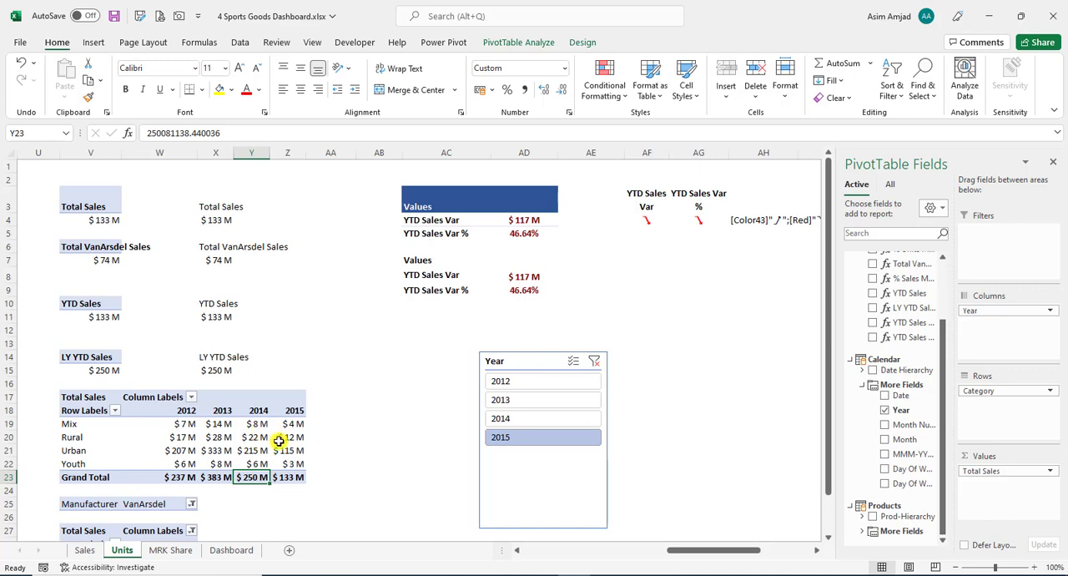
pyautogui.click(345, 435)
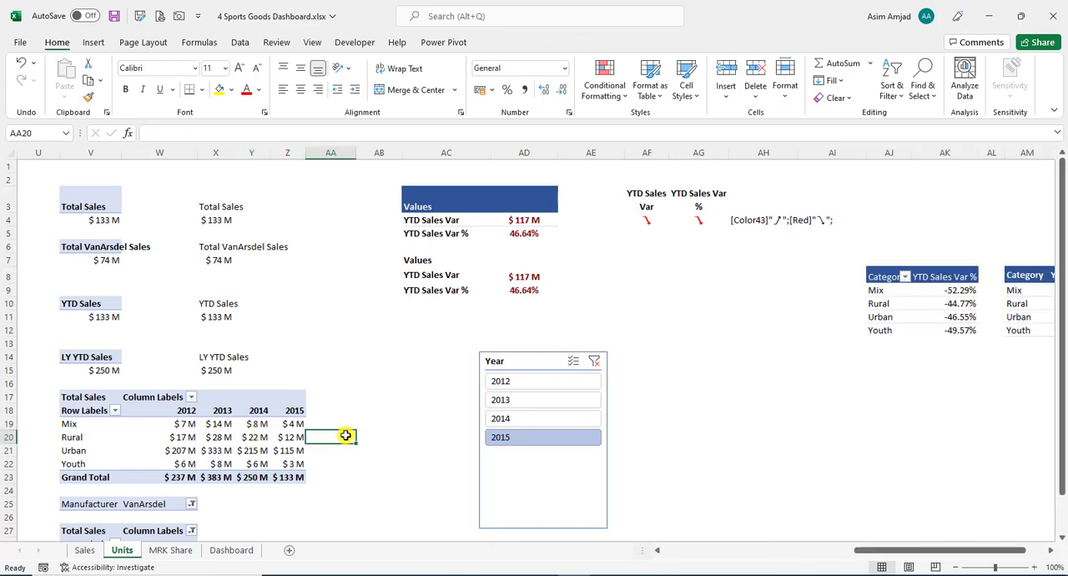
pyautogui.click(110, 360)
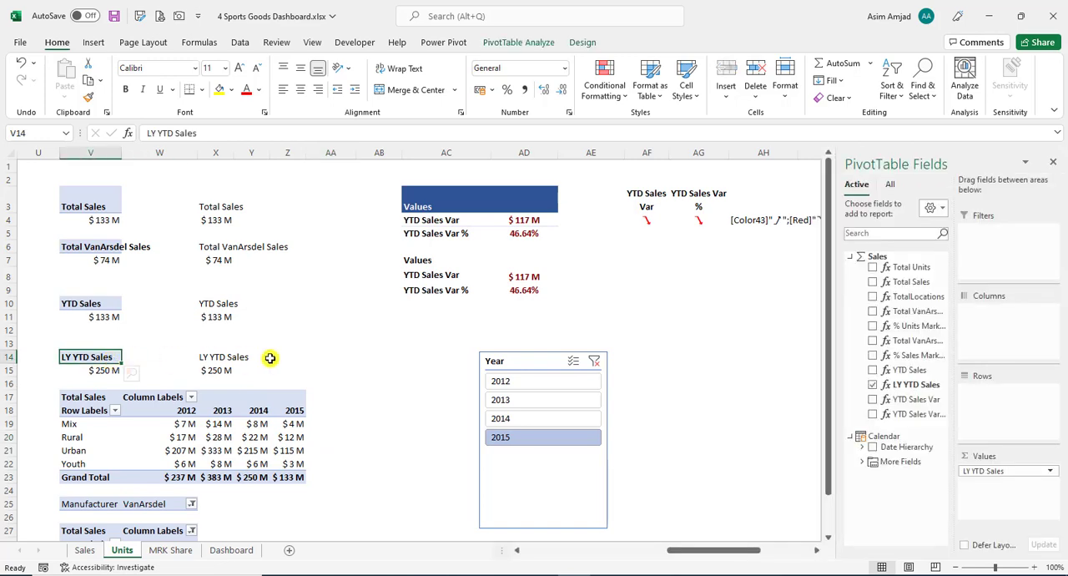
# - Clear the Year slicer's filter, delete the slicer from the Units sheet, and autofit column X
pyautogui.moveTo(505, 365); pyautogui.dragTo(487, 370)
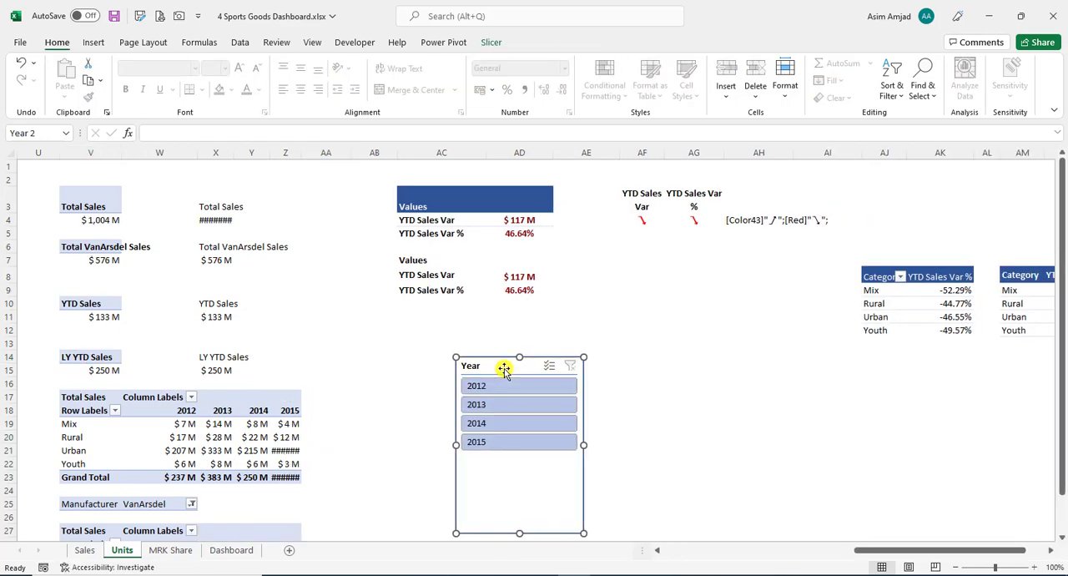
pyautogui.press('Delete')
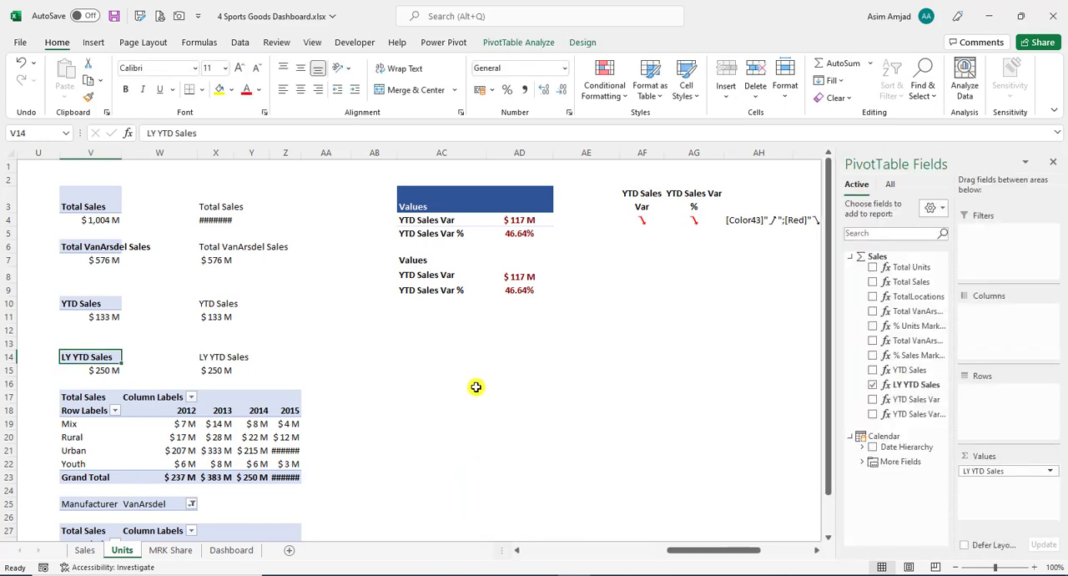
pyautogui.click(451, 382)
pyautogui.doubleClick(234, 153)
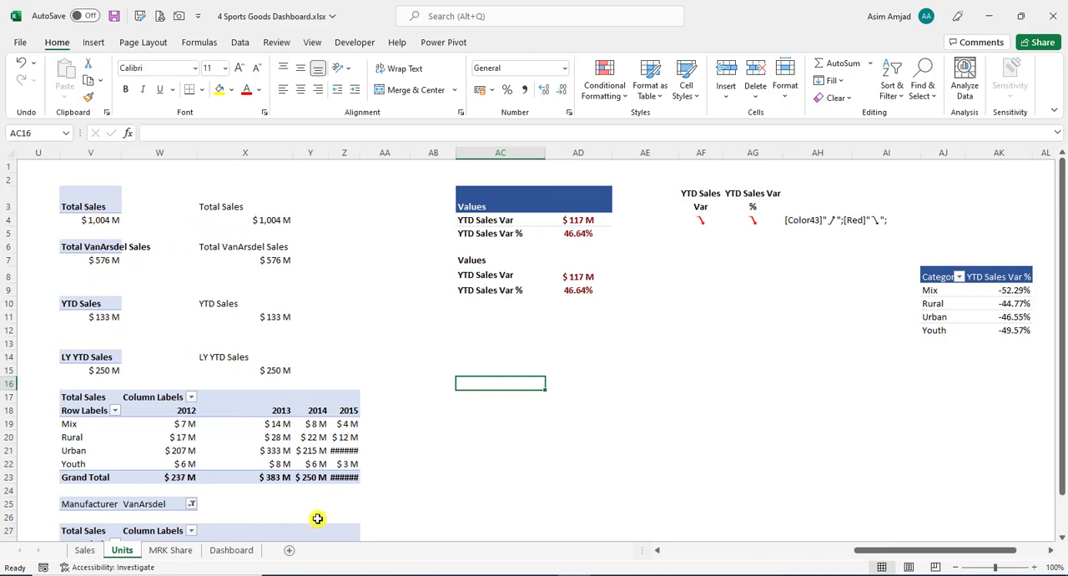
# - Ungroup the Total Revenue card on the Dashboard sheet
pyautogui.click(229, 550)
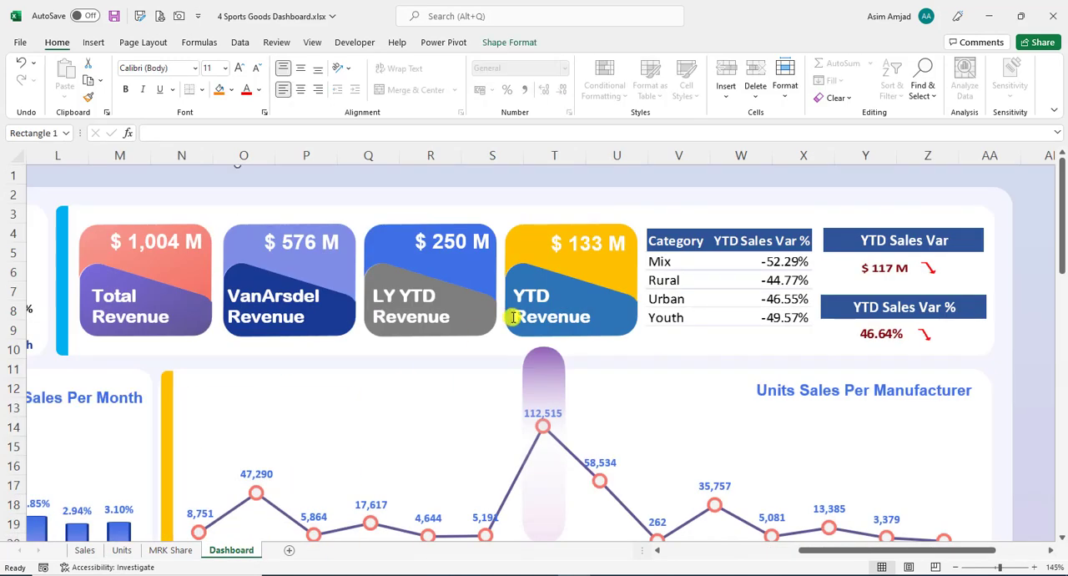
pyautogui.click(288, 244)
pyautogui.click(163, 239)
pyautogui.click(511, 255)
pyautogui.click(472, 252)
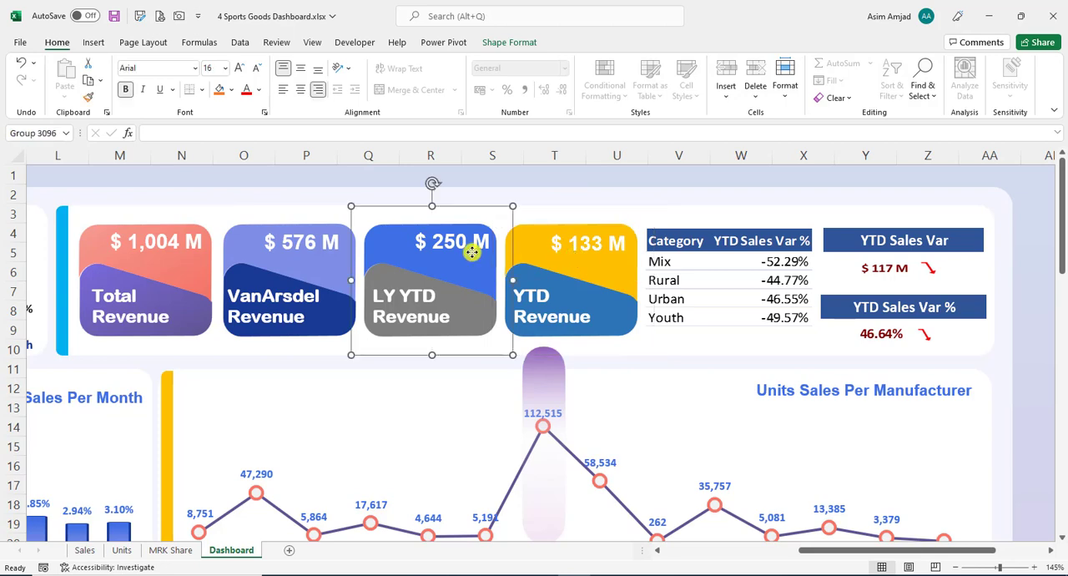
pyautogui.click(205, 222)
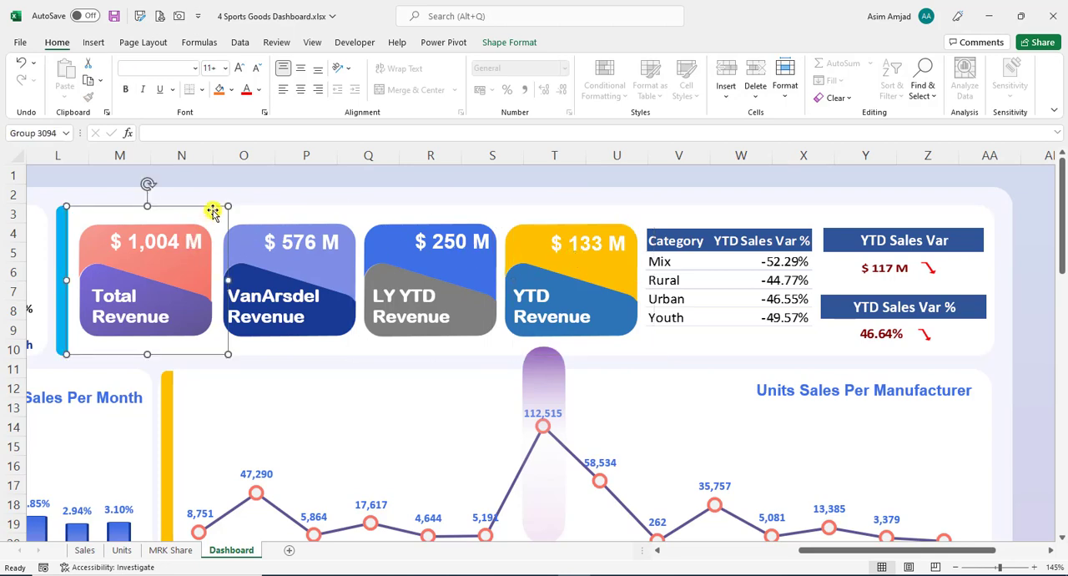
pyautogui.rightClick(215, 214)
pyautogui.click(192, 245)
pyautogui.click(198, 293)
pyautogui.rightClick(199, 298)
pyautogui.moveTo(342, 131)
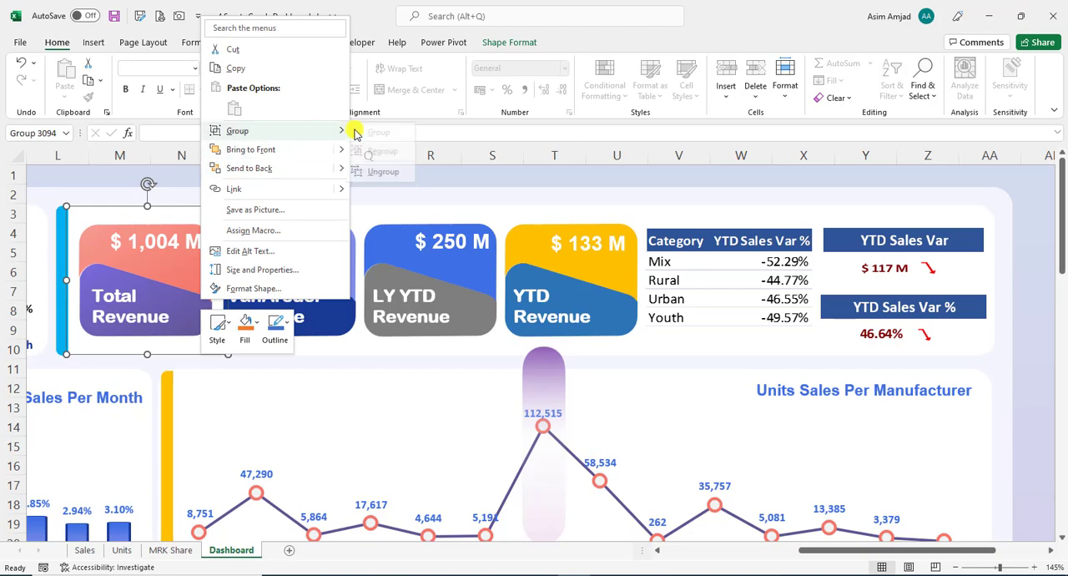
pyautogui.click(385, 174)
# - Ungroup the VanArsdel Revenue, LY YTD Revenue and YTD Revenue cards
pyautogui.rightClick(307, 270)
pyautogui.moveTo(434, 385)
pyautogui.click(491, 424)
pyautogui.click(416, 286)
pyautogui.rightClick(384, 208)
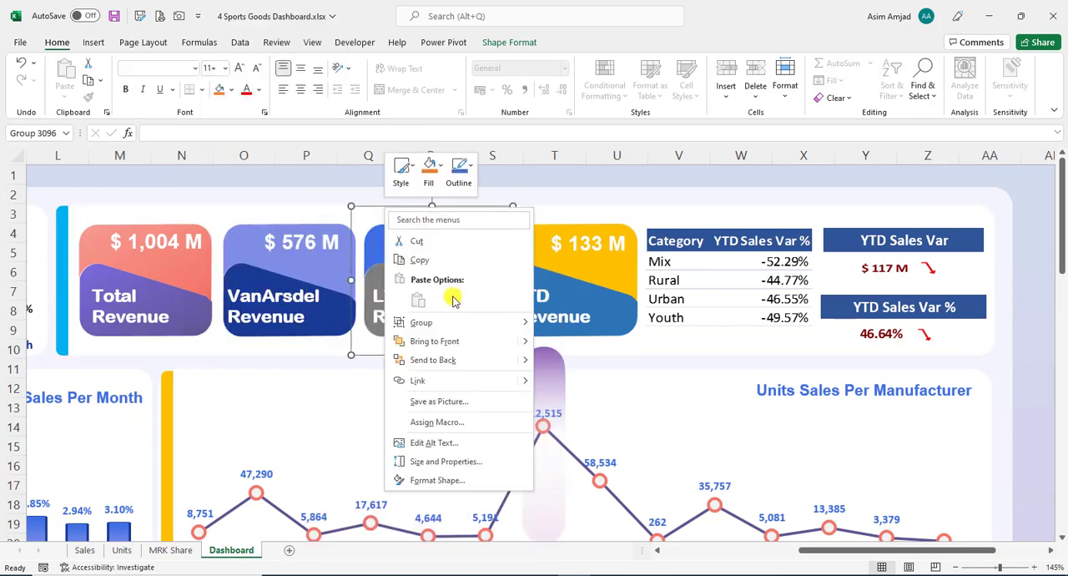
pyautogui.click(647, 327)
pyautogui.rightClick(505, 251)
pyautogui.moveTo(595, 364)
pyautogui.click(686, 404)
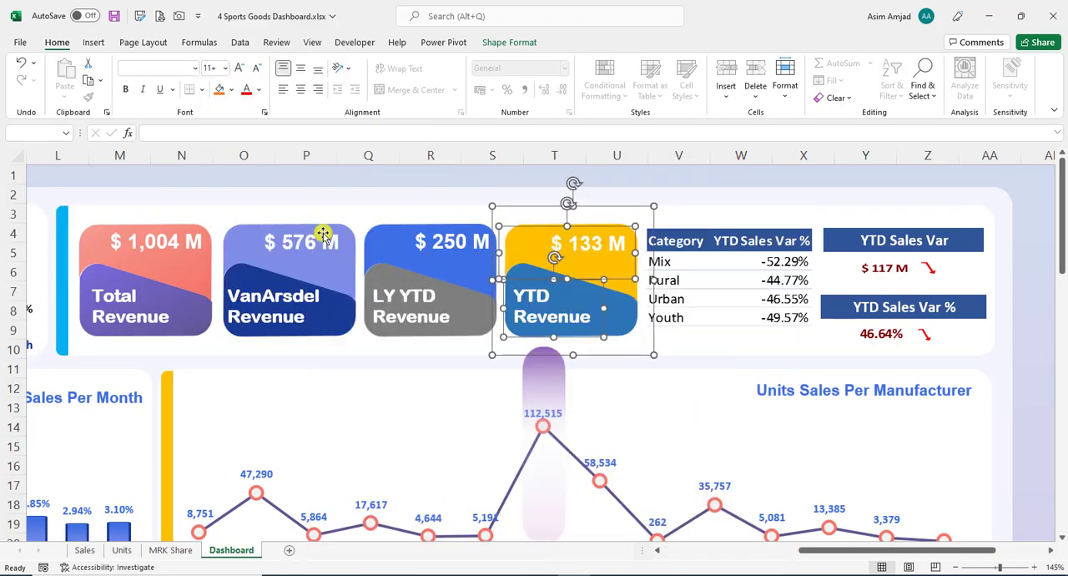
# - Draw a new text box across the upper parts of the VanArsdel Revenue and LY YTD Revenue cards
pyautogui.click(323, 234)
pyautogui.click(172, 242)
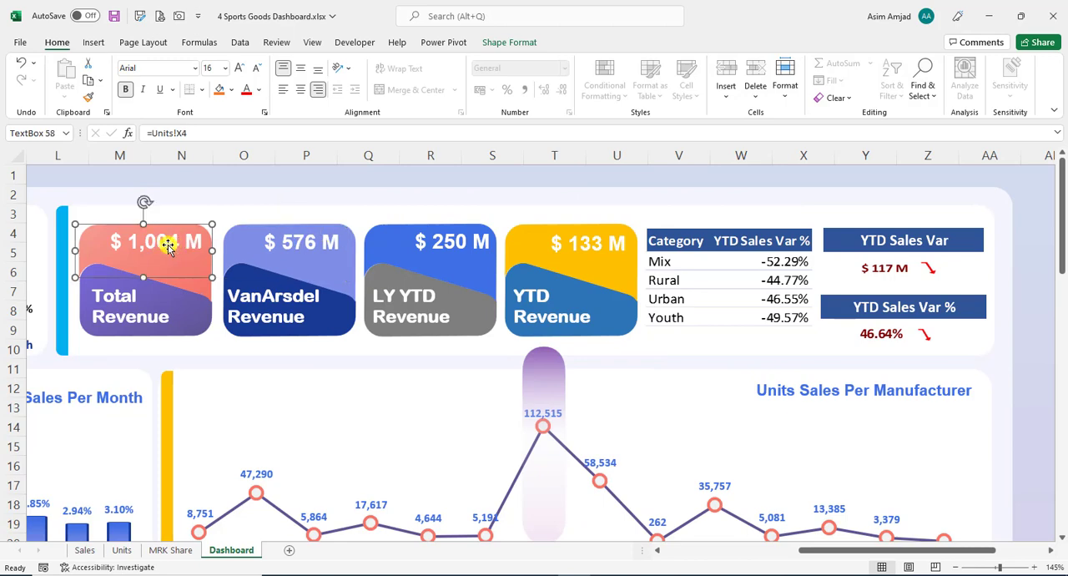
pyautogui.click(96, 49)
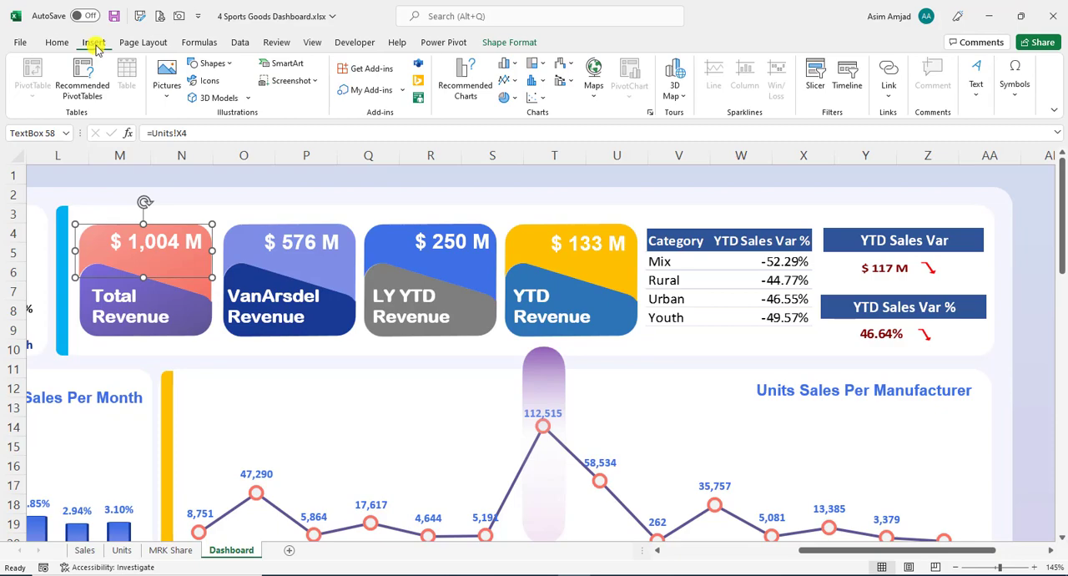
pyautogui.click(210, 63)
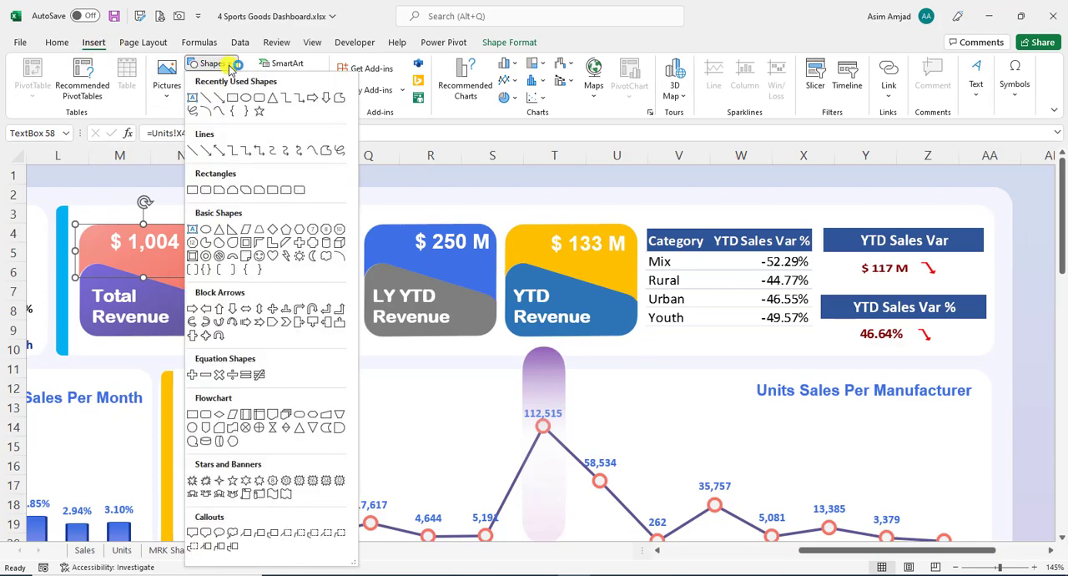
pyautogui.click(192, 96)
pyautogui.moveTo(207, 213); pyautogui.dragTo(407, 274)
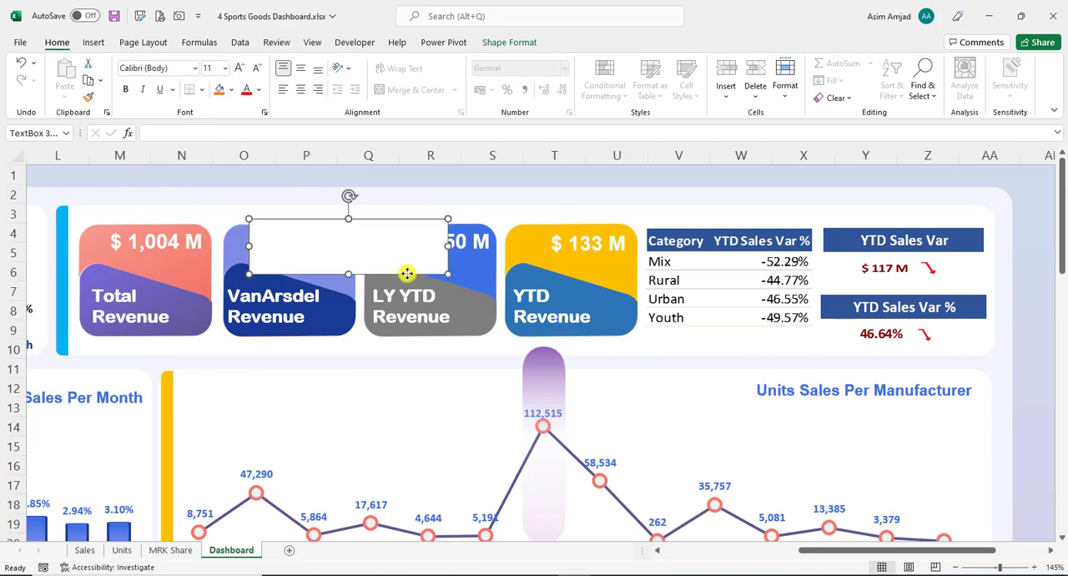
# - Try to link the new text box directly to the Total Sales PivotTable value in cell V4 of the Units sheet
pyautogui.click(155, 137)
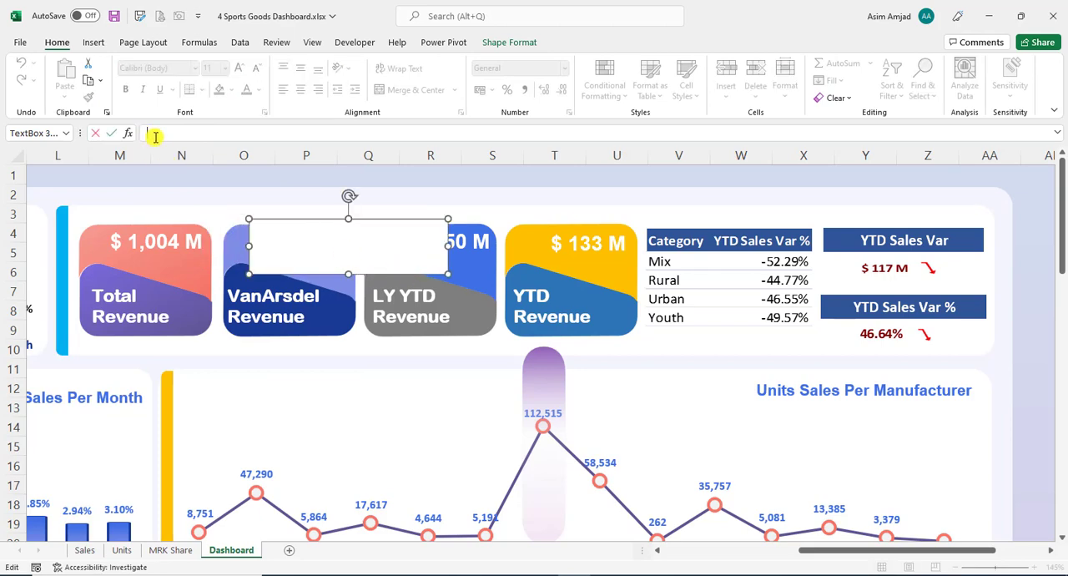
pyautogui.write('=')
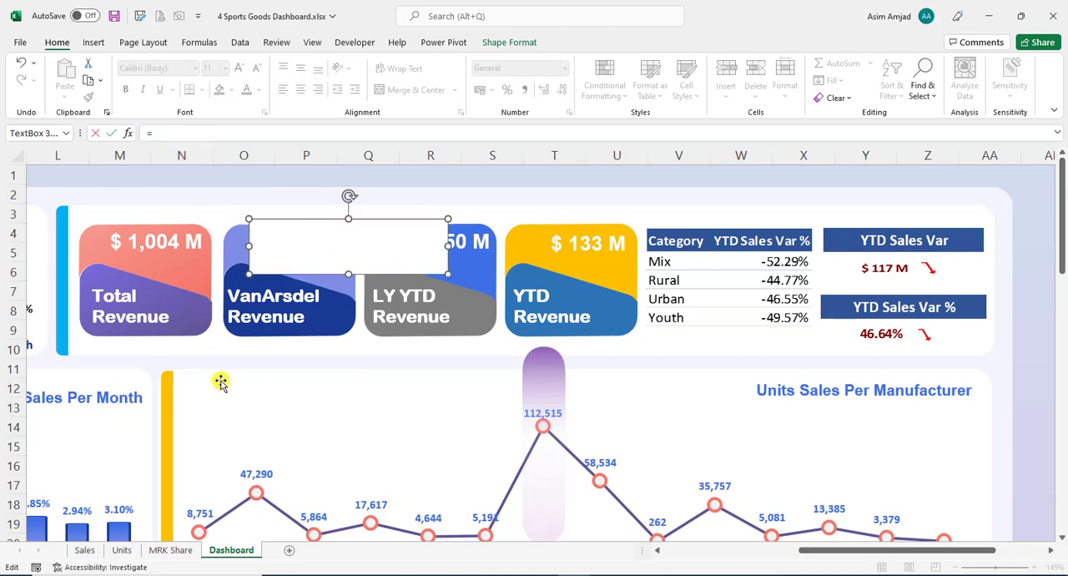
pyautogui.click(123, 550)
pyautogui.click(107, 219)
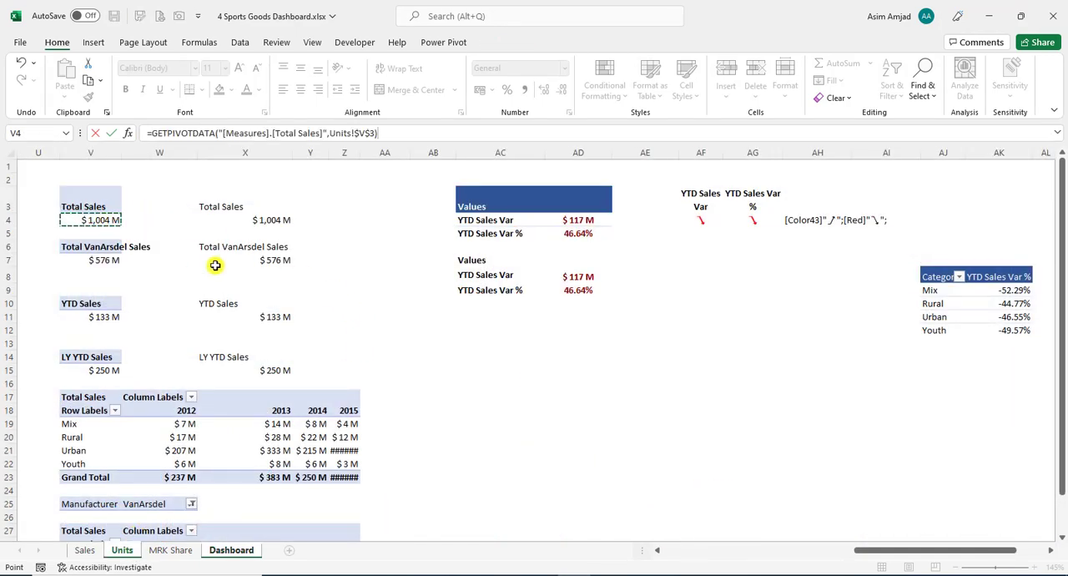
pyautogui.press('Return')
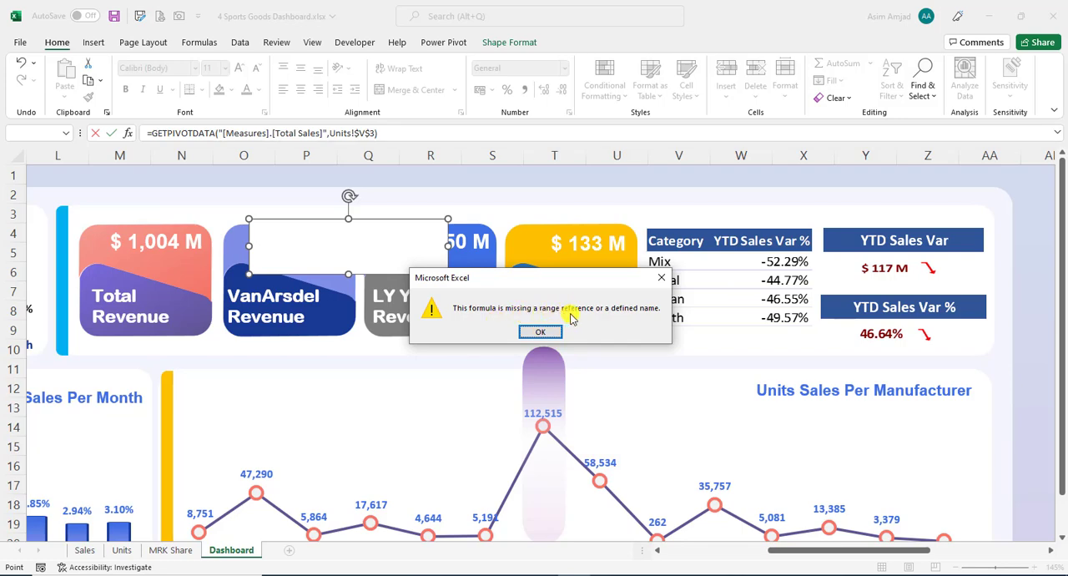
pyautogui.click(661, 277)
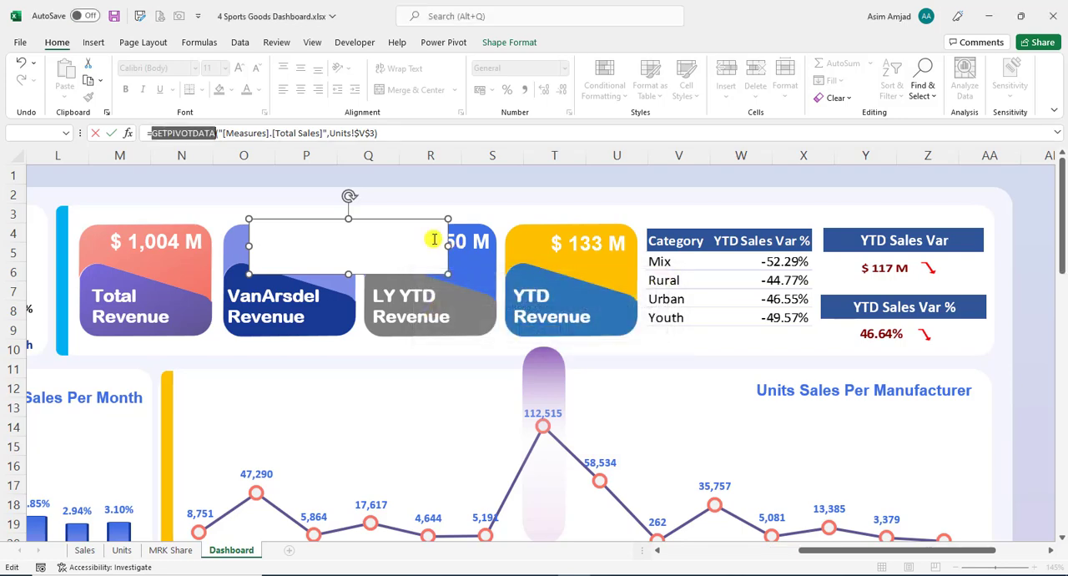
pyautogui.press('Escape')
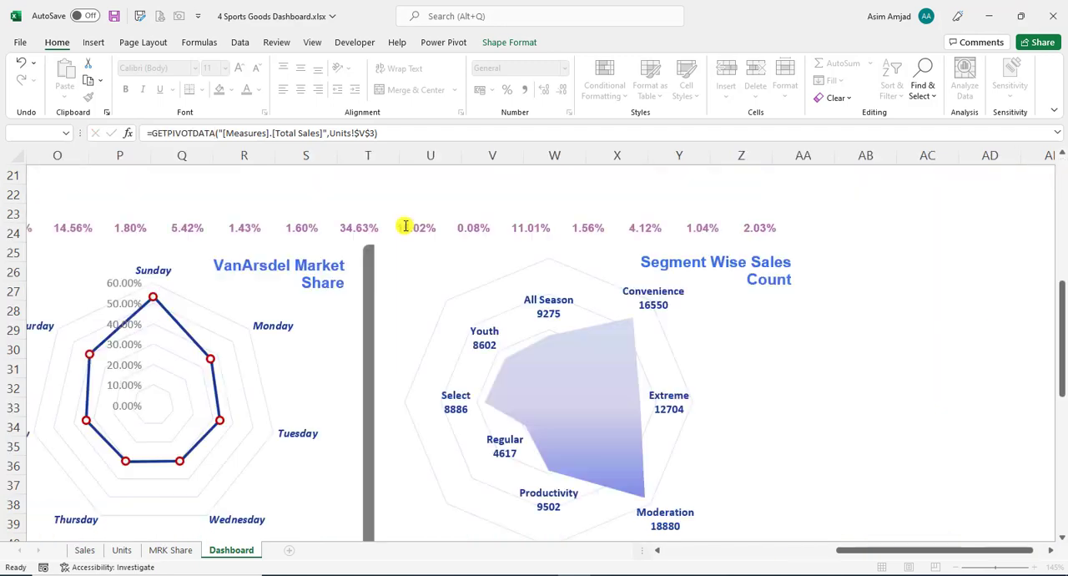
pyautogui.scroll(4, 432, 286)
pyautogui.scroll(3, 432, 286)
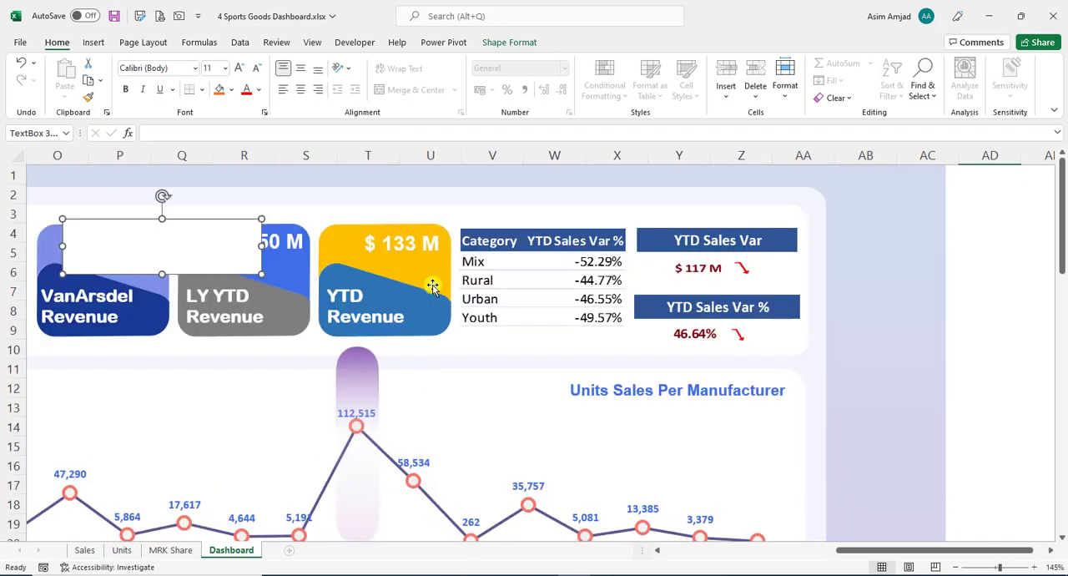
pyautogui.moveTo(861, 549); pyautogui.dragTo(809, 552)
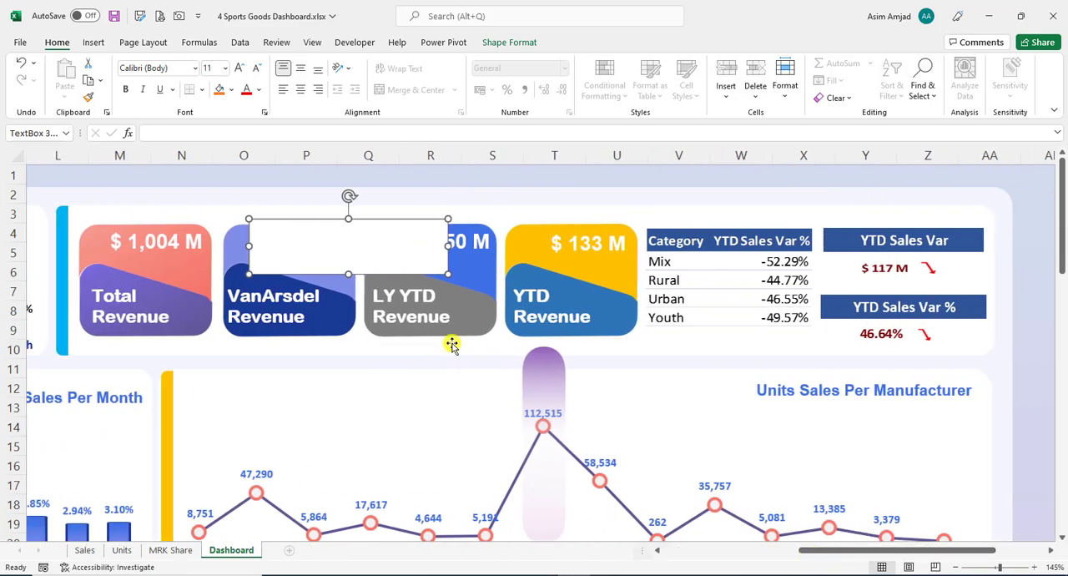
# - Copy the Total Sales PivotTable from V3:V4 to AA3 on the Units sheet
pyautogui.click(122, 550)
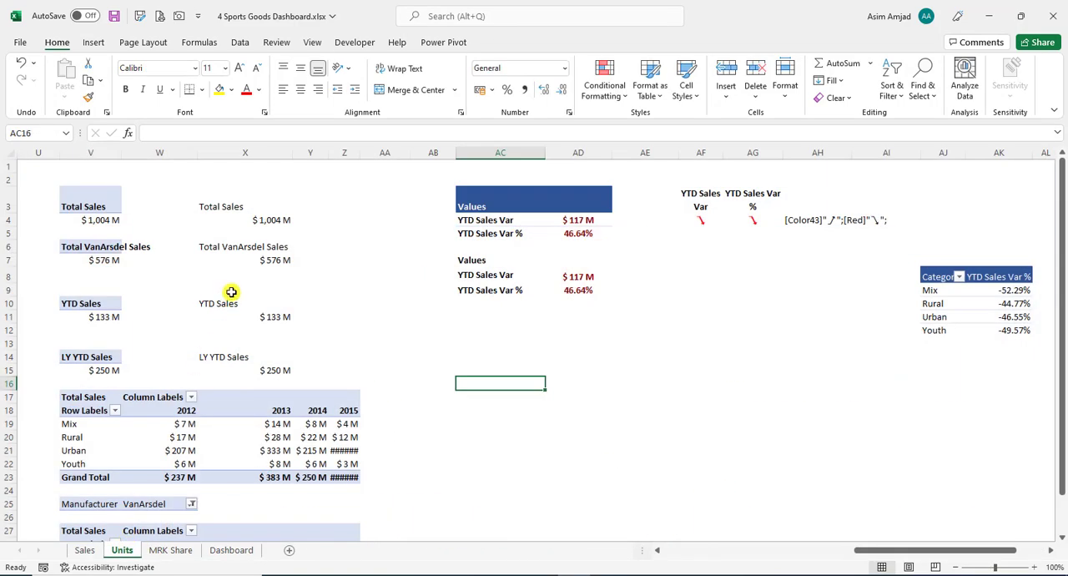
pyautogui.click(245, 221)
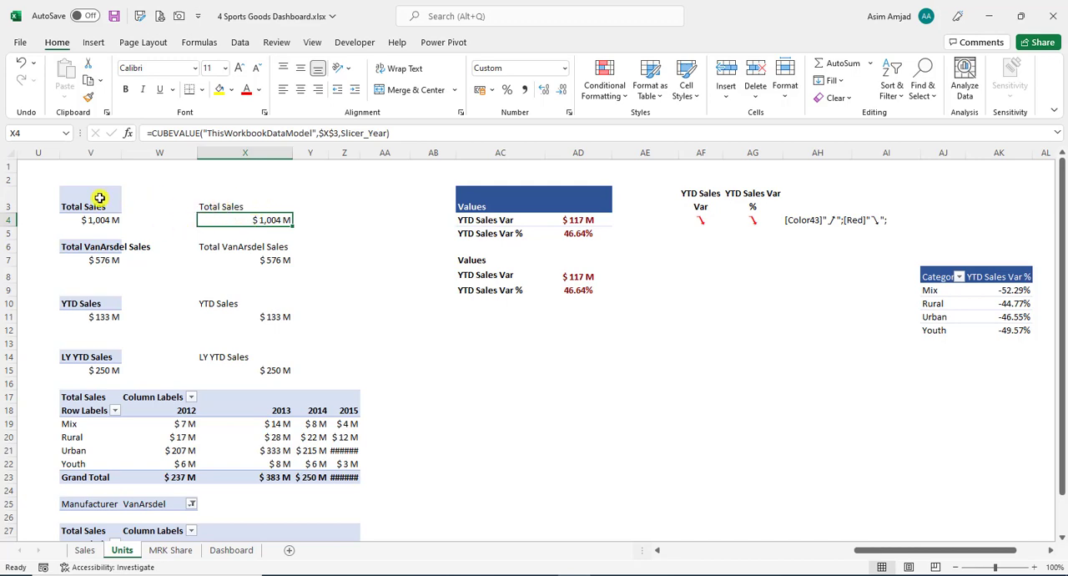
pyautogui.moveTo(99, 198); pyautogui.dragTo(99, 220)
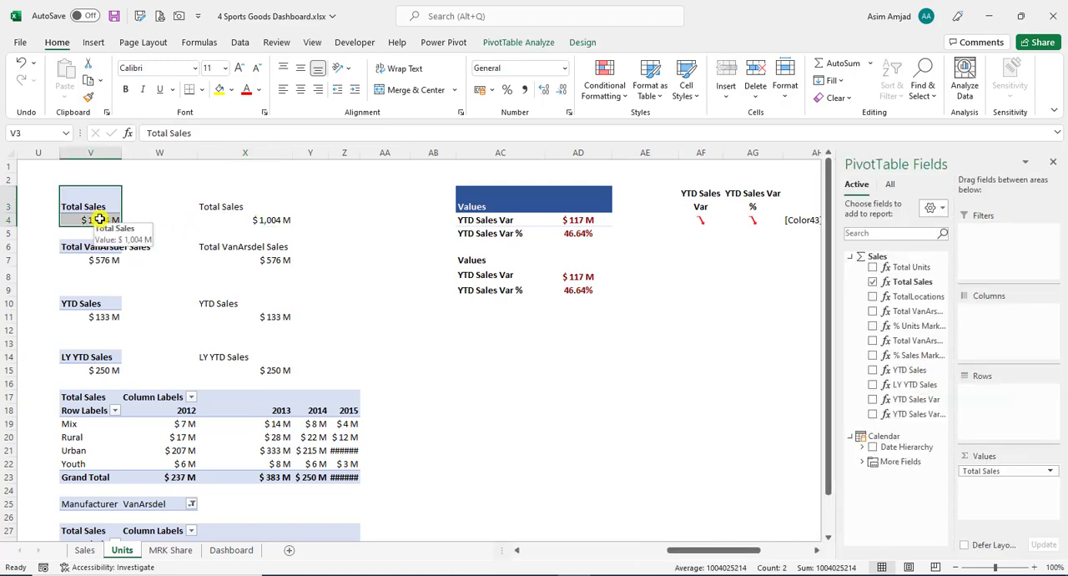
pyautogui.hotkey('ctrl', 'c')
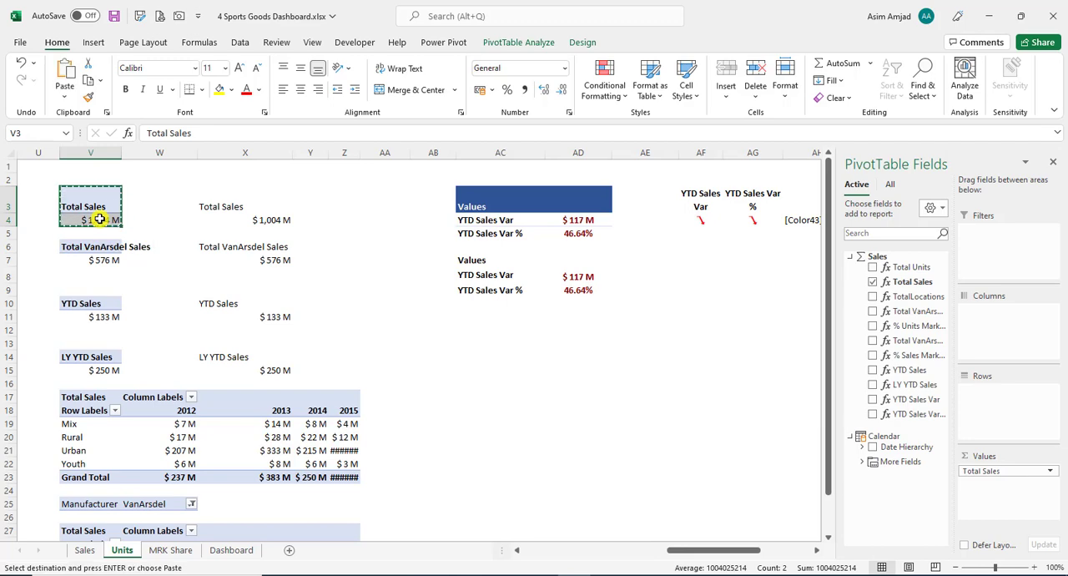
pyautogui.click(362, 201)
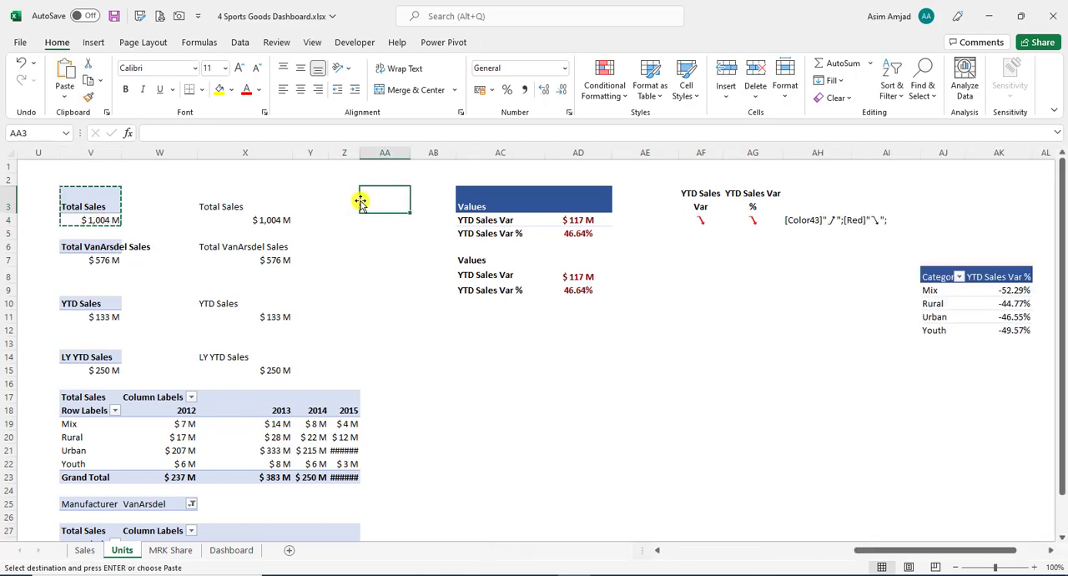
pyautogui.hotkey('ctrl', 'v')
# - Convert the PivotTable copy at AA3 to formulas with the OLAP tools, and clear everything from AA3:AA4
pyautogui.click(517, 42)
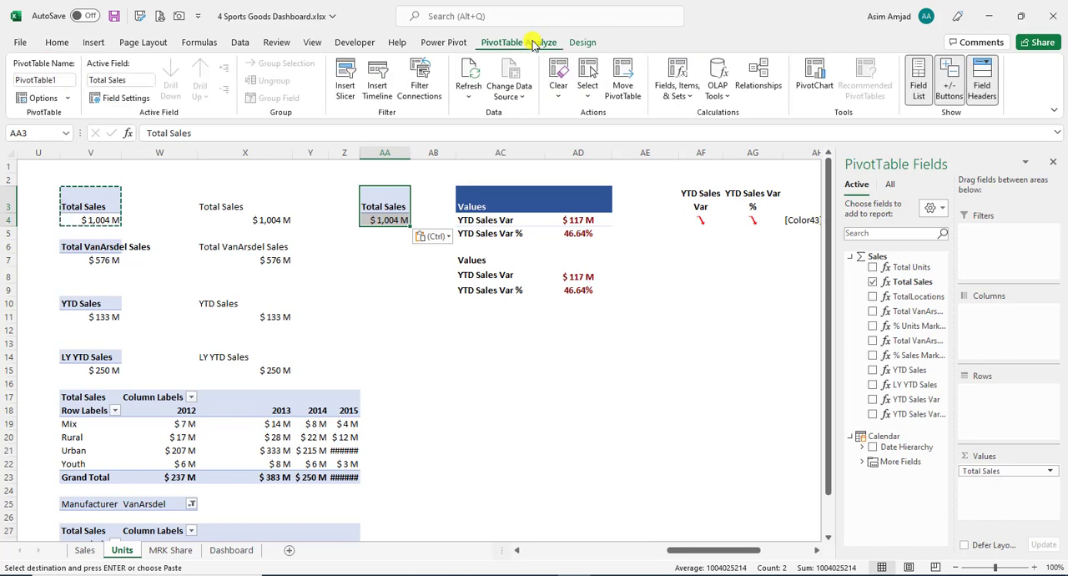
pyautogui.click(718, 88)
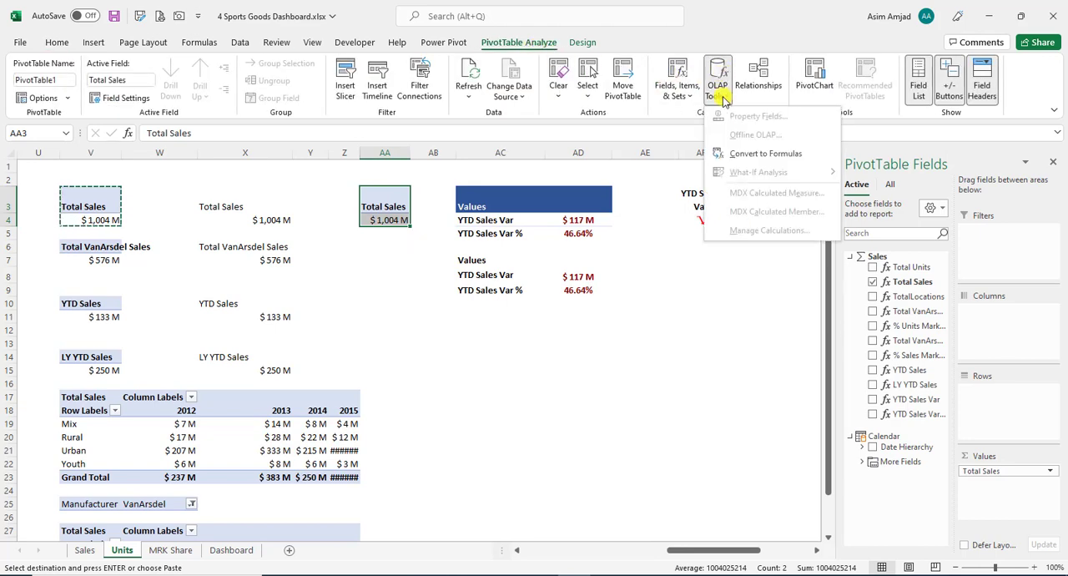
pyautogui.click(745, 155)
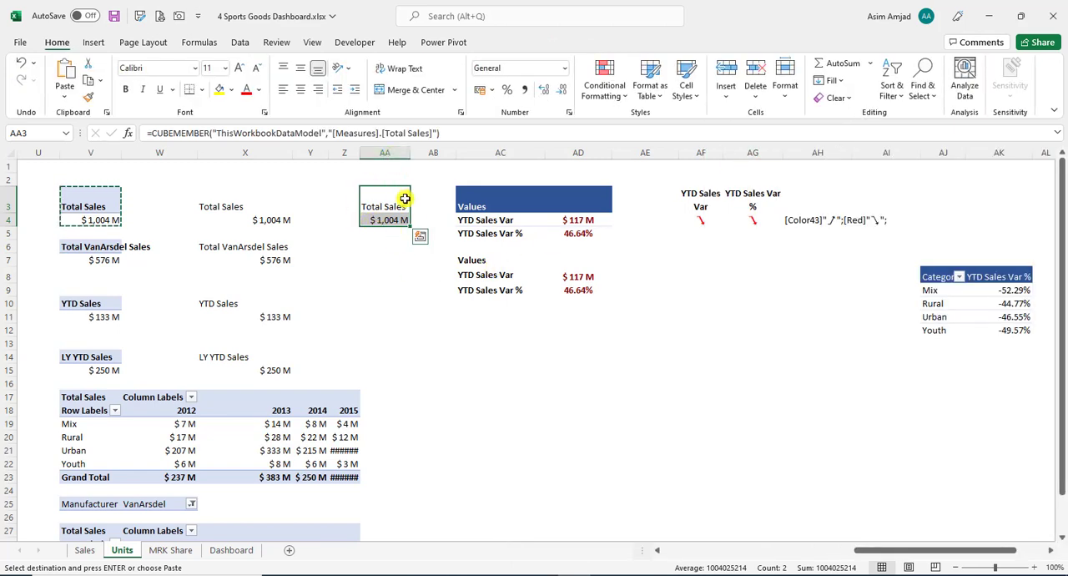
pyautogui.click(847, 100)
pyautogui.click(828, 124)
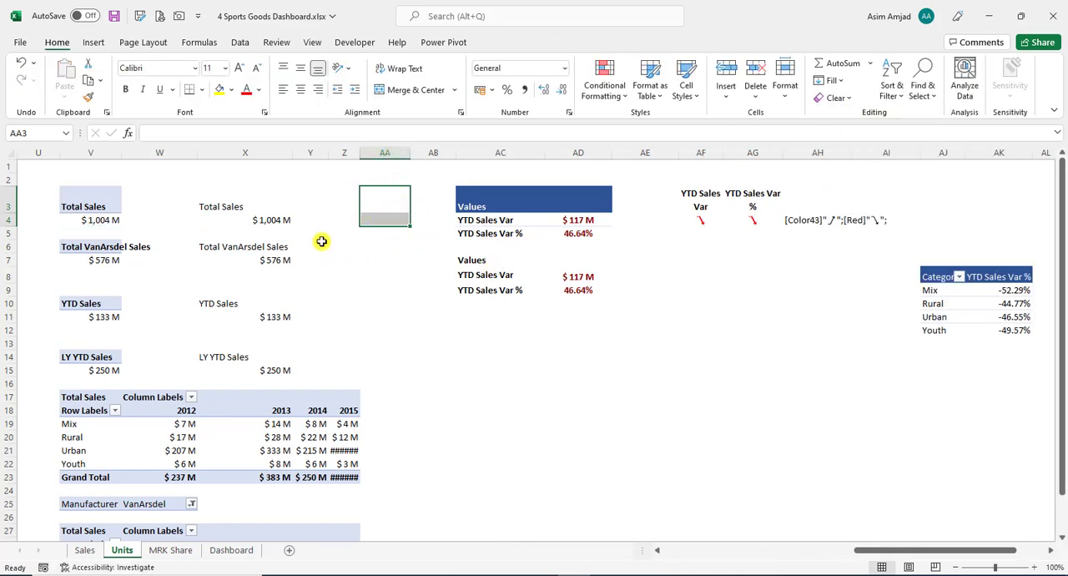
# - Link the Dashboard's blank text box to the Total Sales formula cell with =Units!X4 and move it towards the YTD Revenue card
pyautogui.click(281, 219)
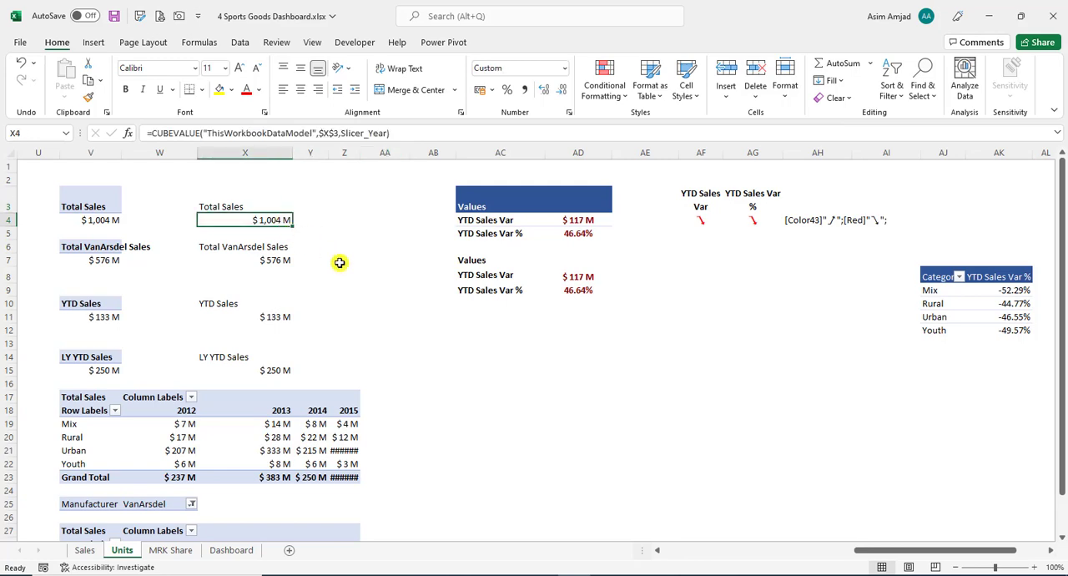
pyautogui.click(229, 549)
pyautogui.write('=')
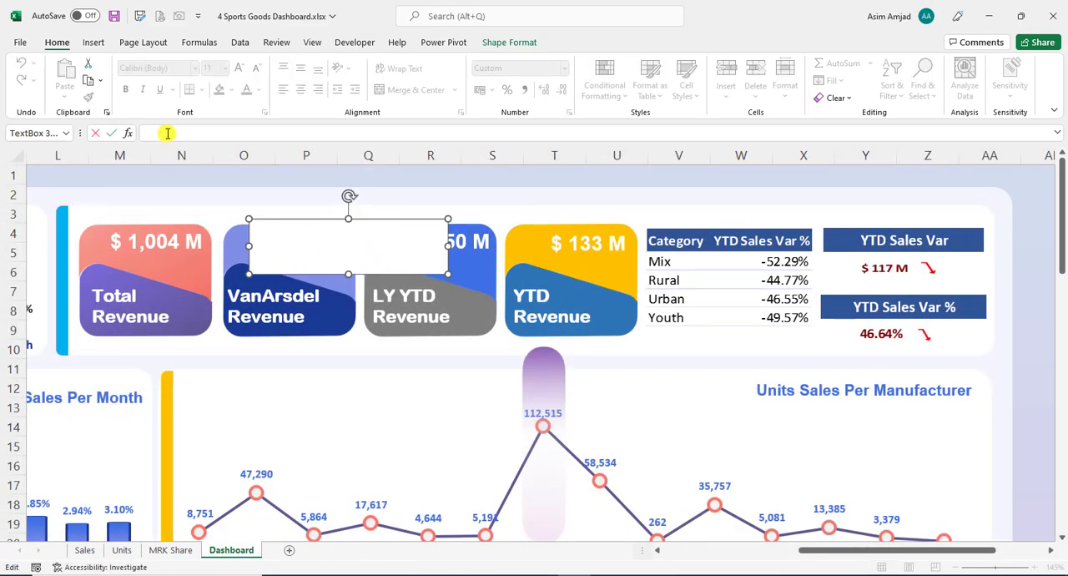
pyautogui.click(122, 551)
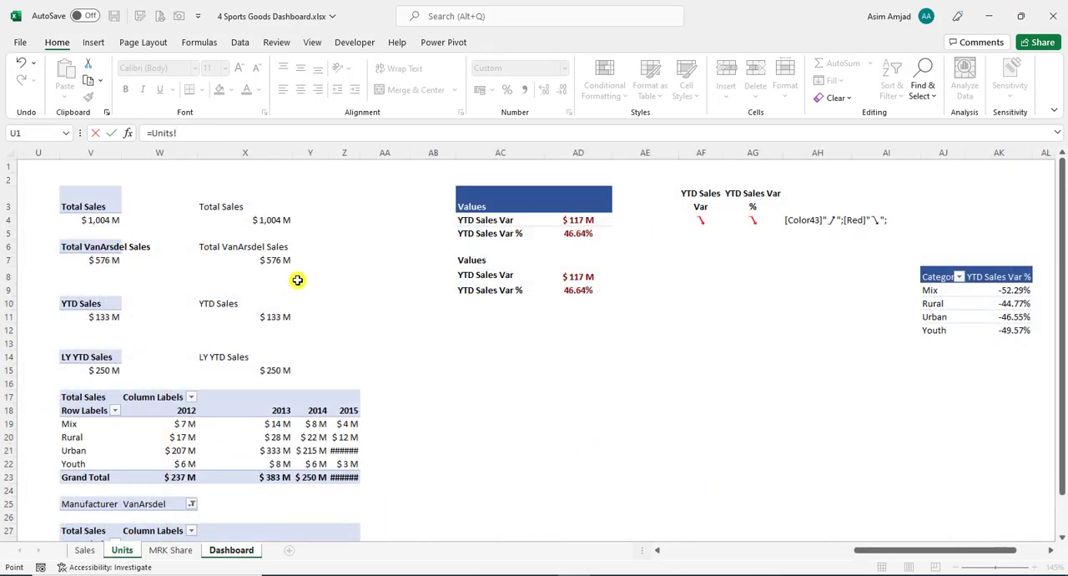
pyautogui.click(266, 220)
pyautogui.press('Return')
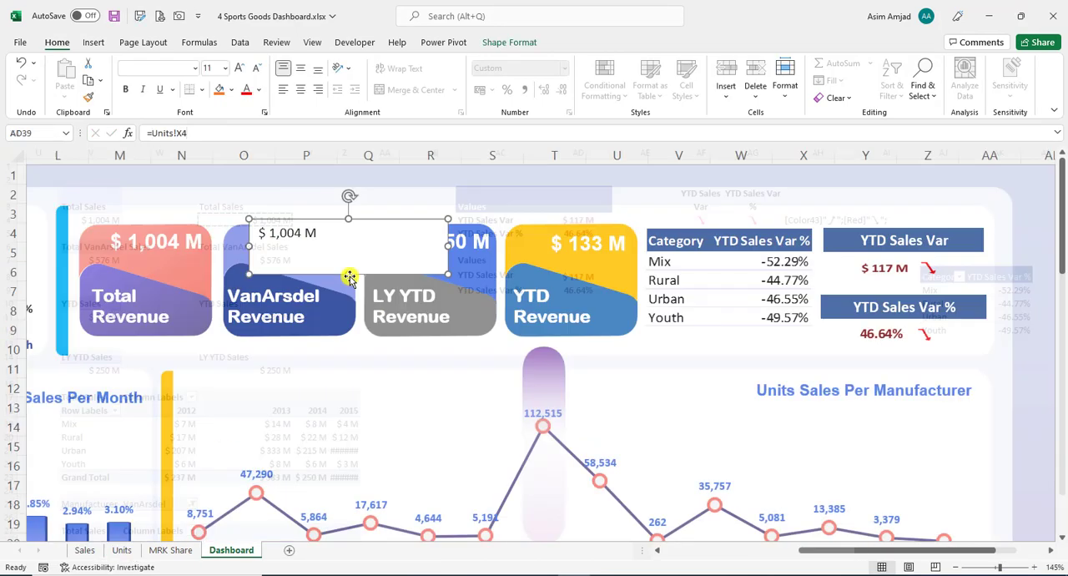
pyautogui.moveTo(358, 272); pyautogui.dragTo(415, 277)
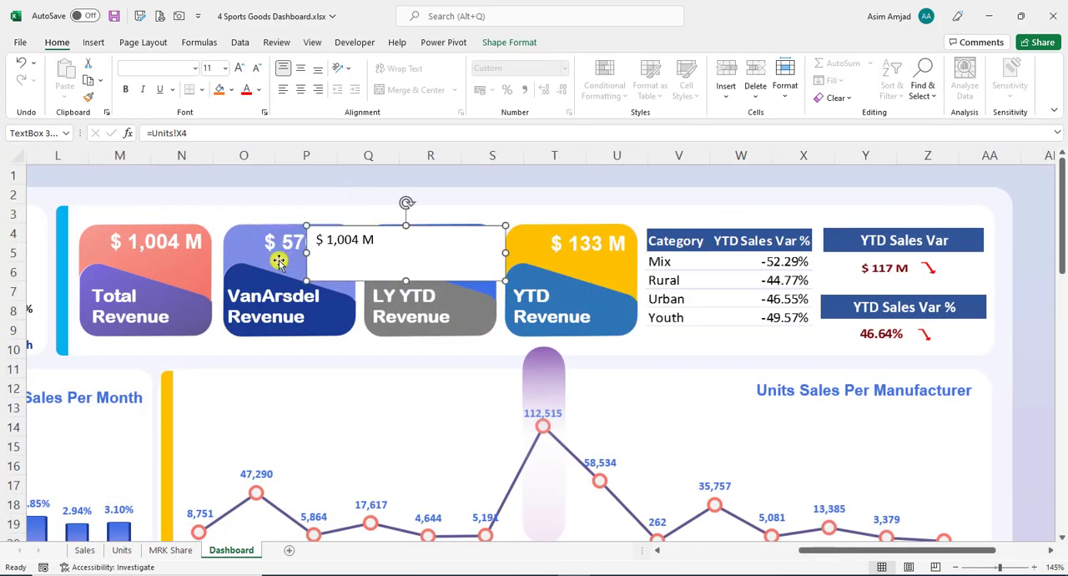
# - Delete the extra linked text box from the Dashboard and check the Total Revenue text box's source cell on the Units sheet
pyautogui.press('Delete')
pyautogui.click(157, 242)
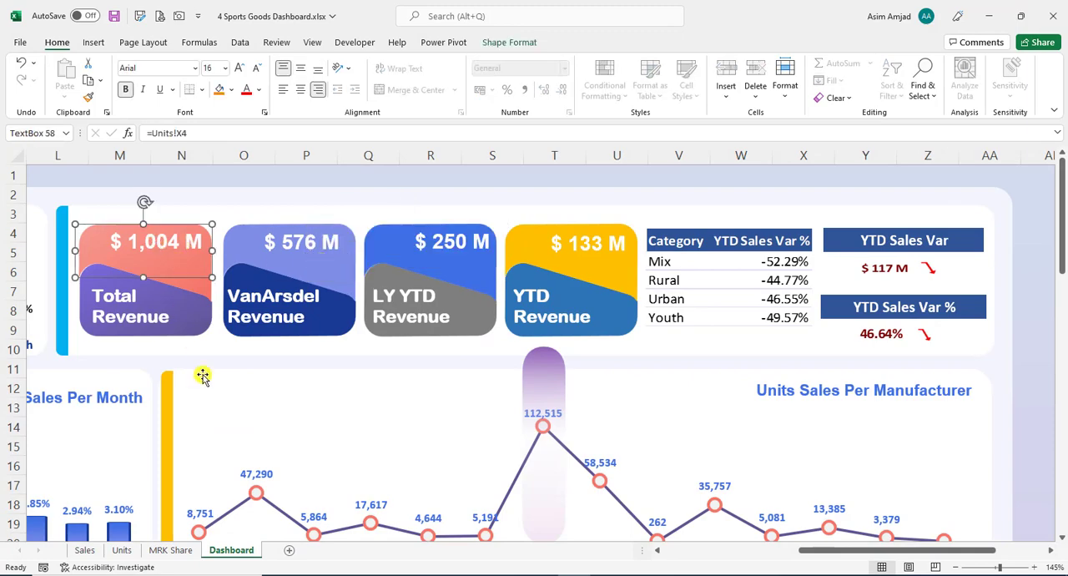
pyautogui.click(122, 551)
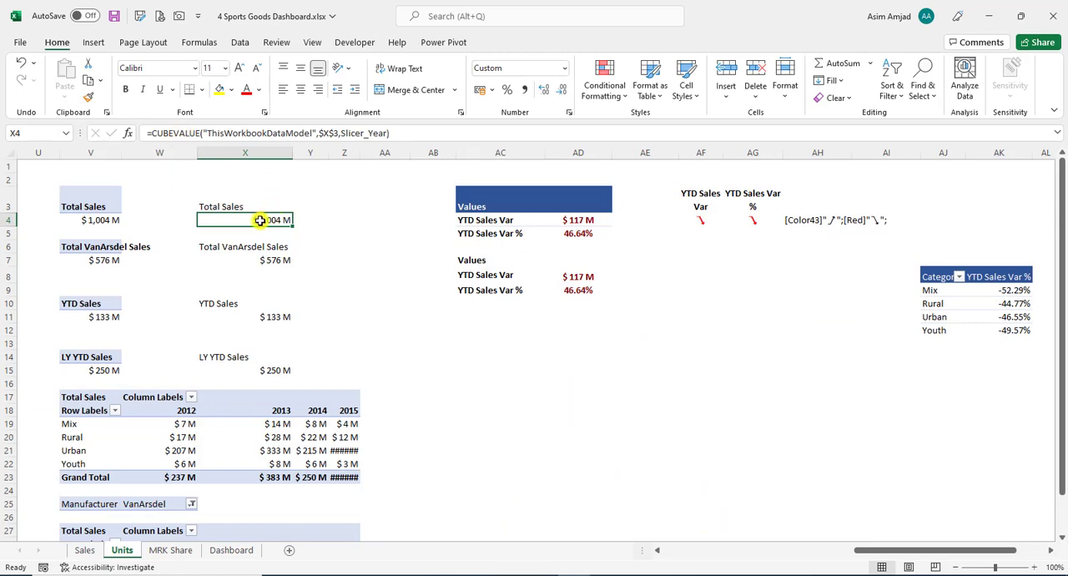
pyautogui.click(246, 548)
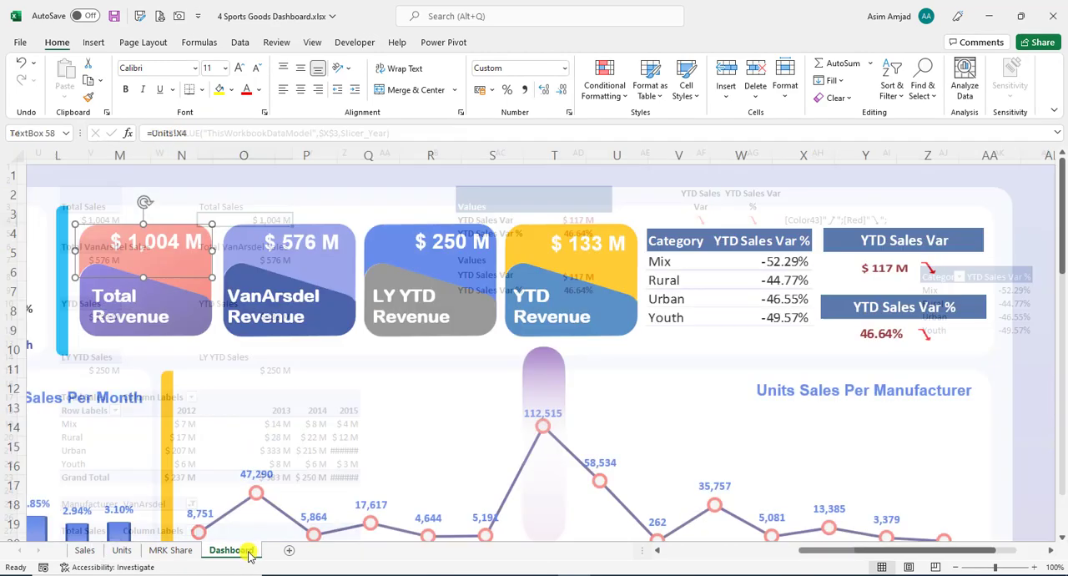
# - Examine the custom number format code of the Total Sales formula cell X4 on the Units sheet, leaving it unmodified
pyautogui.click(122, 550)
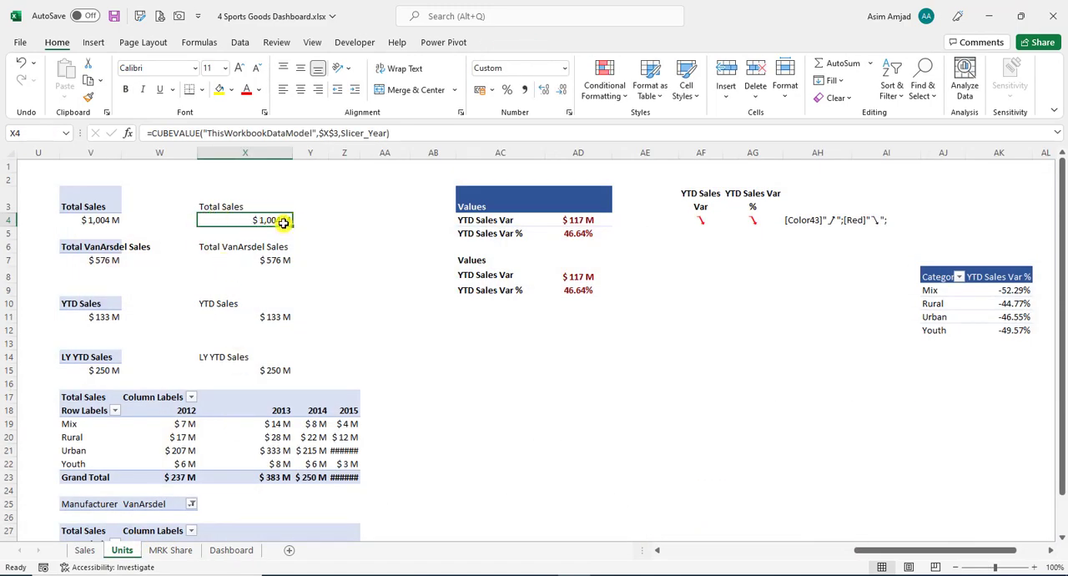
pyautogui.click(568, 112)
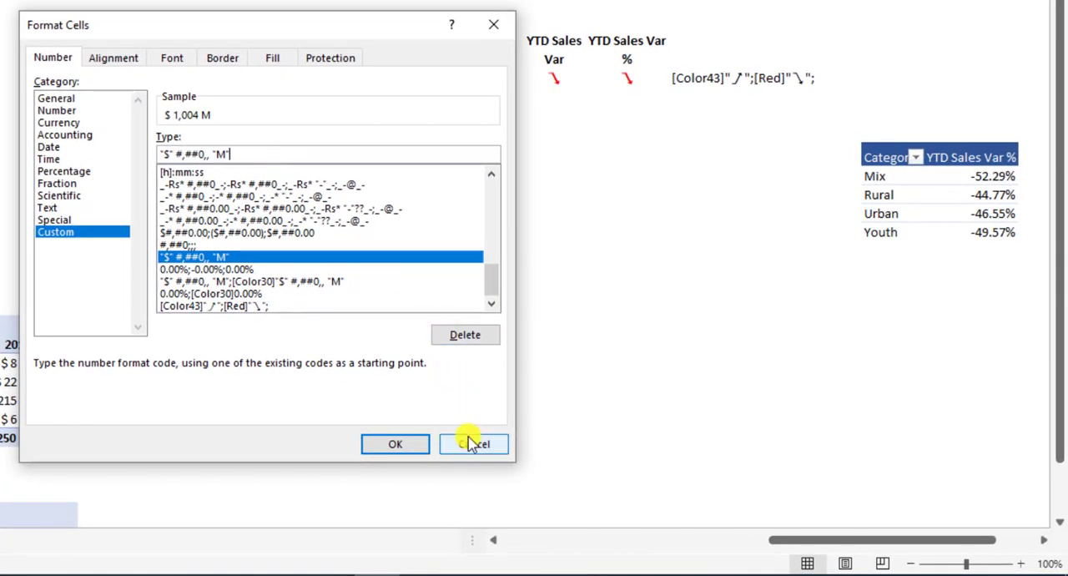
pyautogui.moveTo(235, 152); pyautogui.dragTo(152, 157)
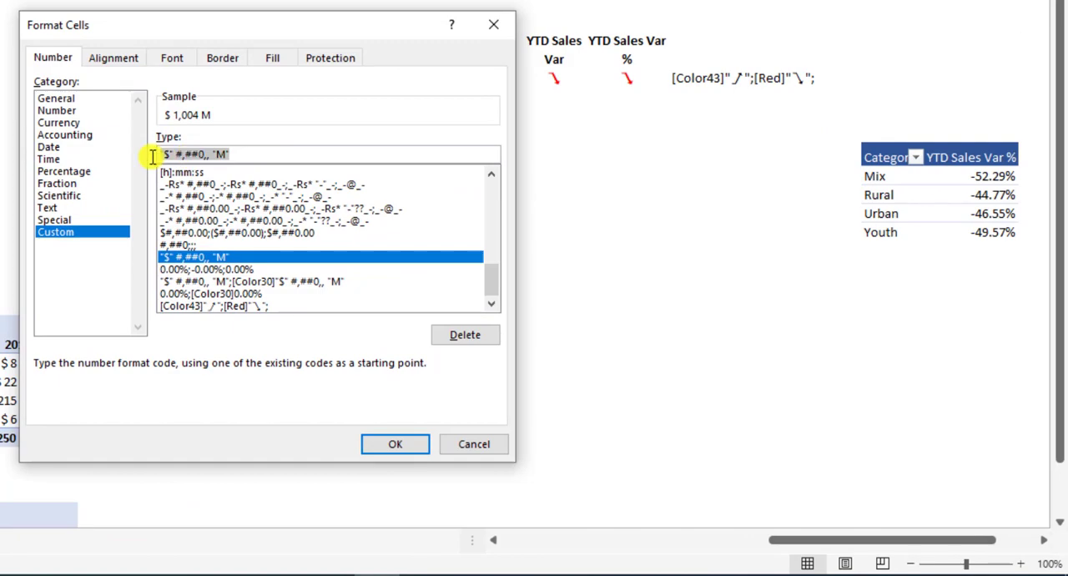
pyautogui.click(263, 157)
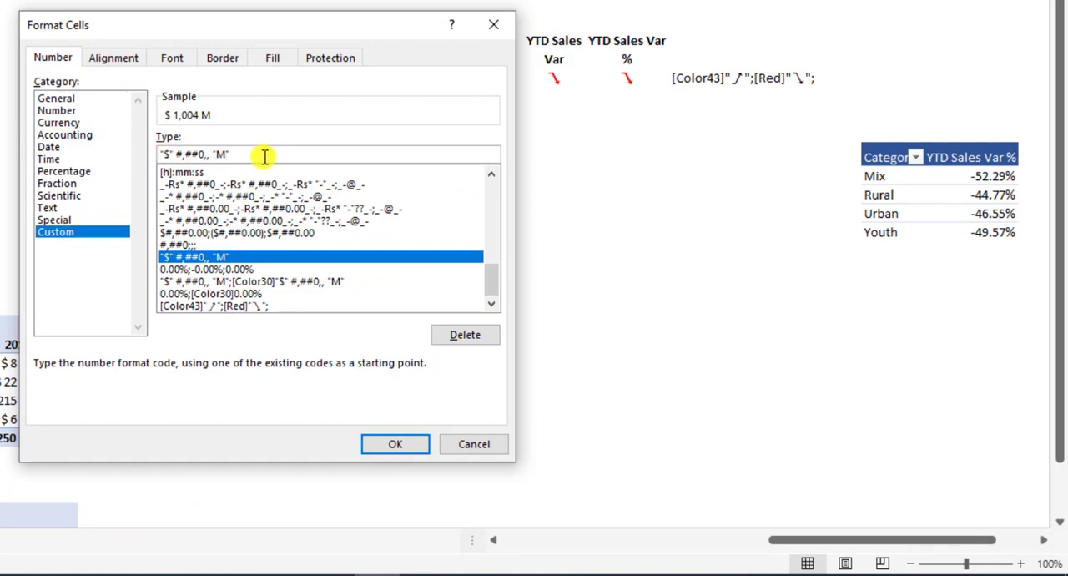
pyautogui.click(473, 444)
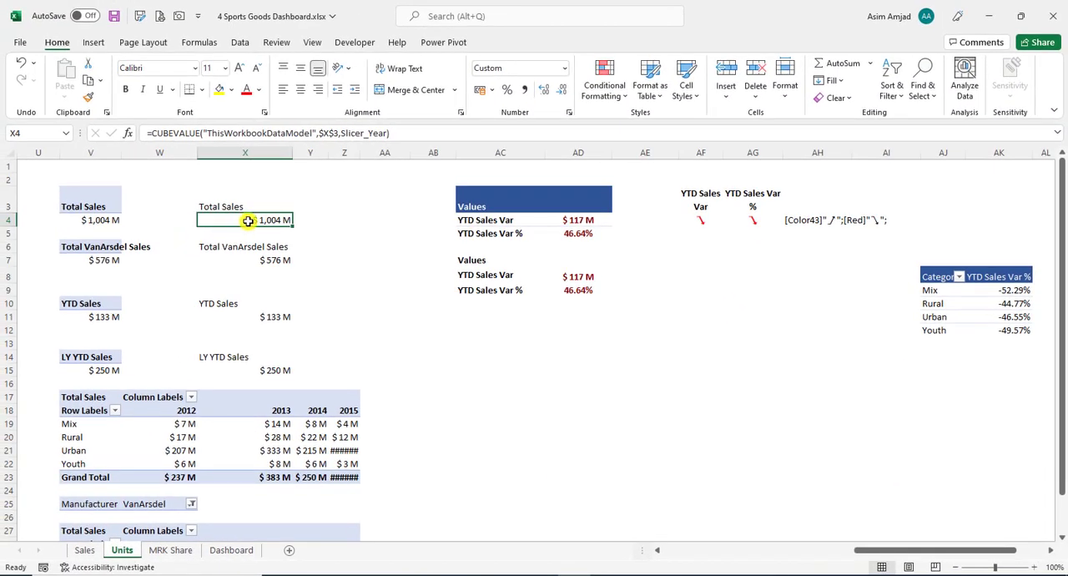
# - Examine the Total Sales PivotTable value in V4 and the cube formulas for VanArsdel, YTD and LY YTD sales in column X
pyautogui.click(104, 219)
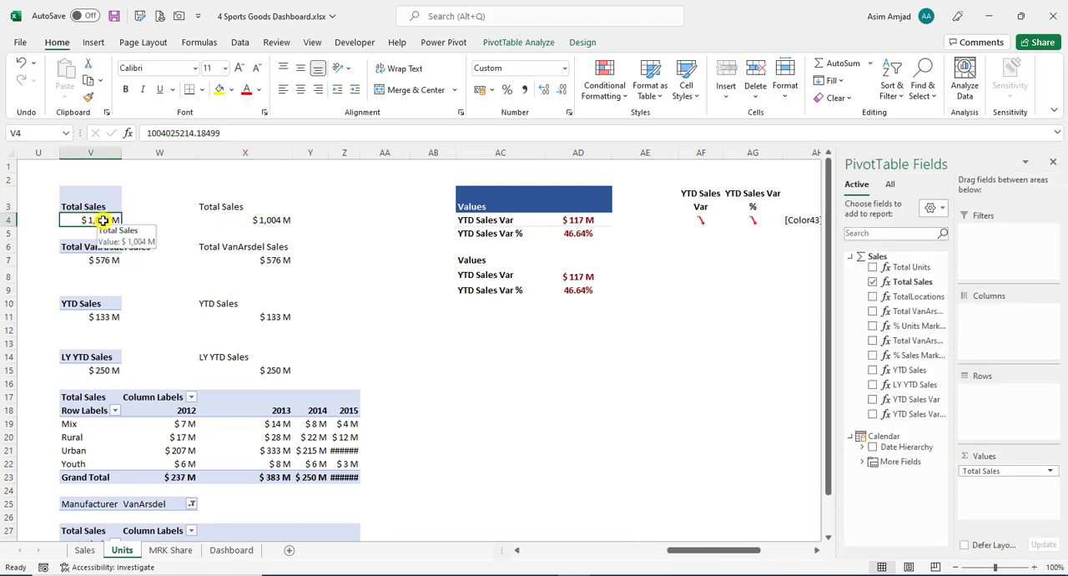
pyautogui.click(246, 259)
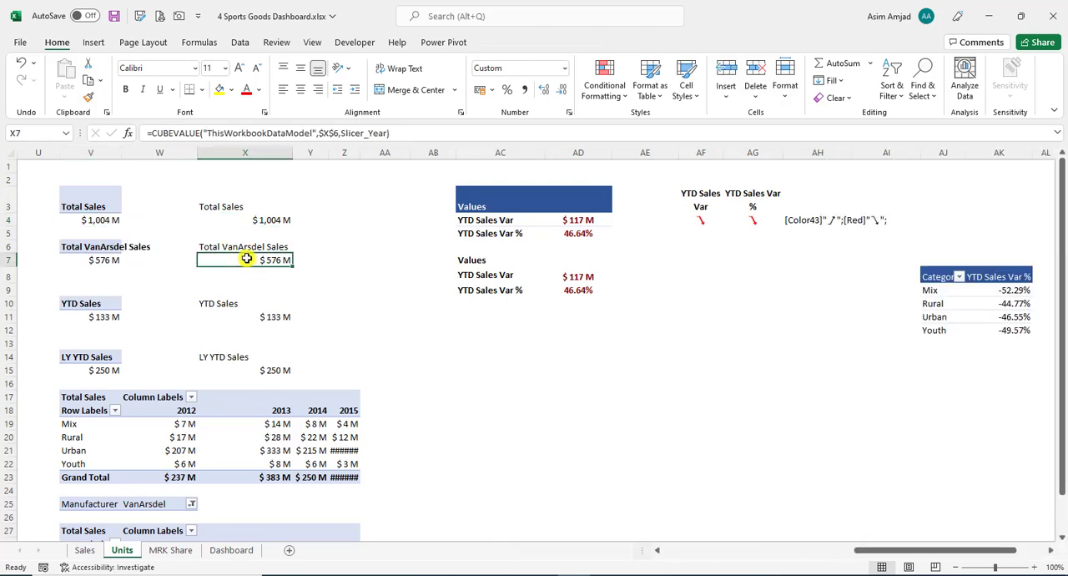
pyautogui.click(239, 312)
pyautogui.click(247, 372)
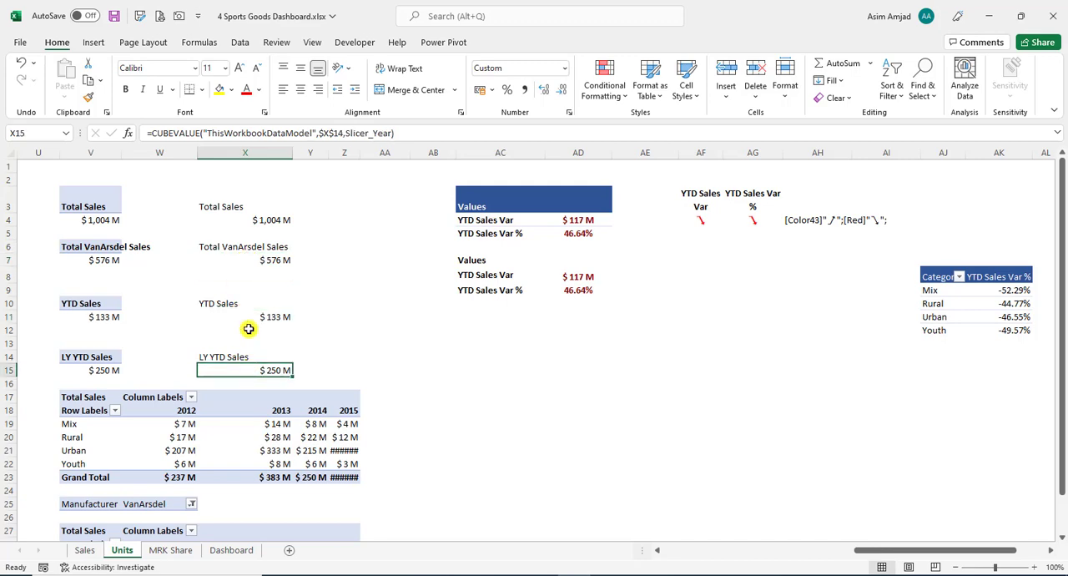
pyautogui.click(248, 329)
pyautogui.click(255, 259)
pyautogui.click(259, 234)
pyautogui.click(351, 286)
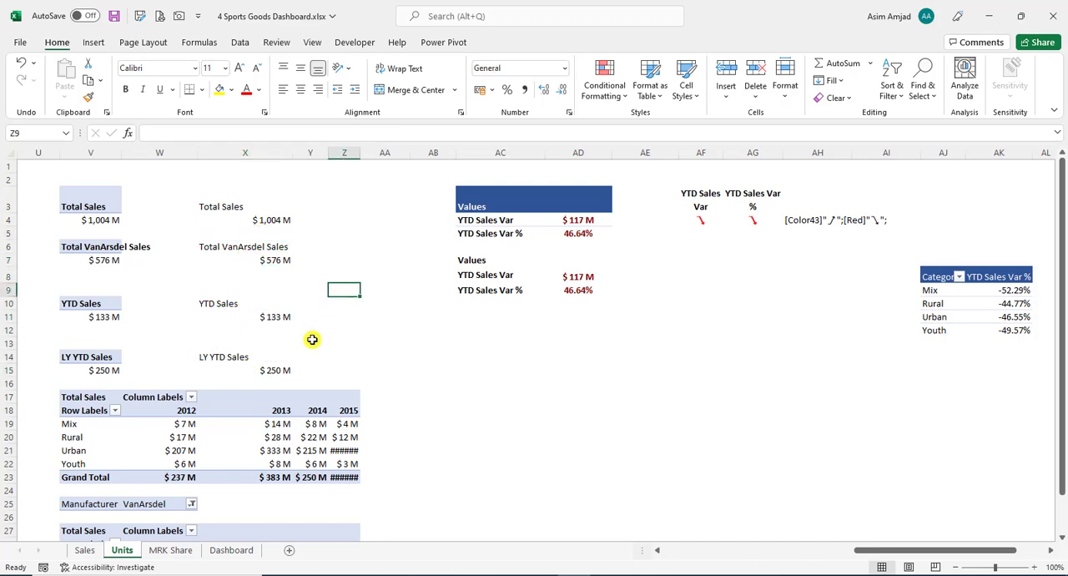
# - Check the cell links of the value text boxes on the Dashboard's VanArsdel, LY YTD and YTD Revenue cards
pyautogui.click(218, 550)
pyautogui.click(302, 244)
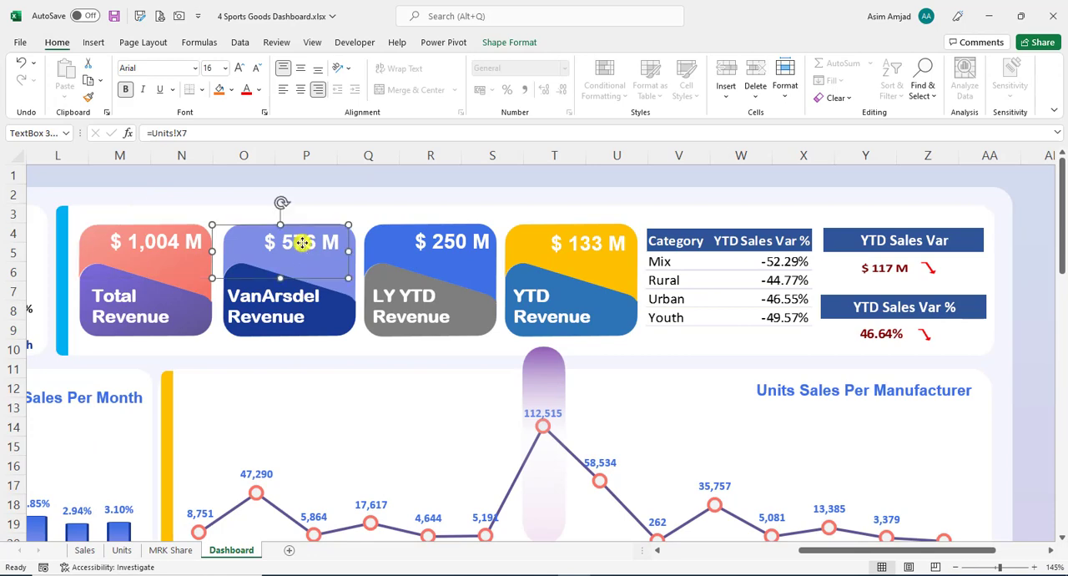
pyautogui.click(432, 243)
pyautogui.click(554, 244)
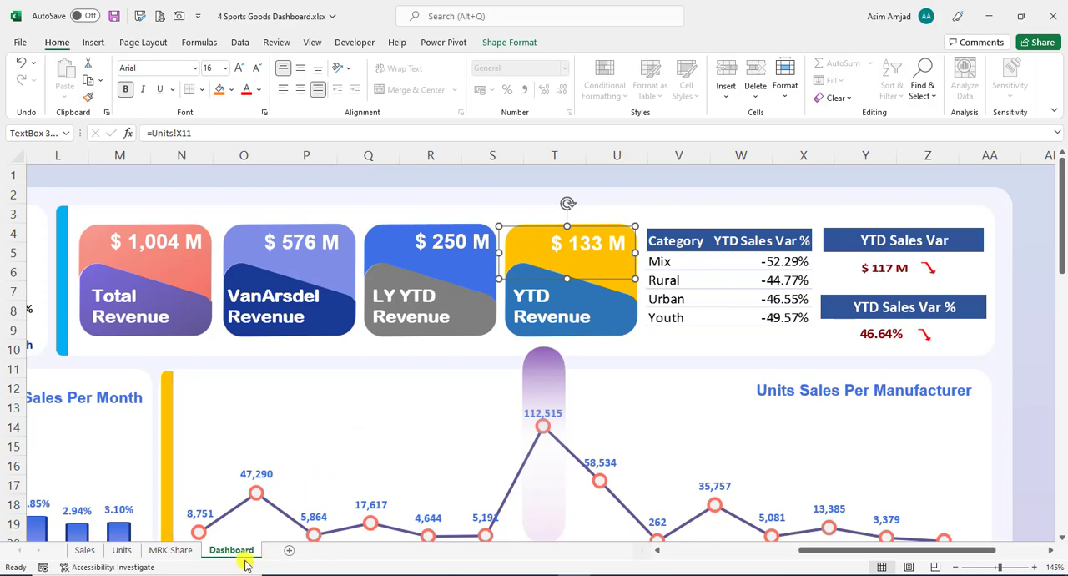
# - Inspect the title text boxes on the four revenue cards of the Dashboard
pyautogui.click(414, 307)
pyautogui.click(542, 307)
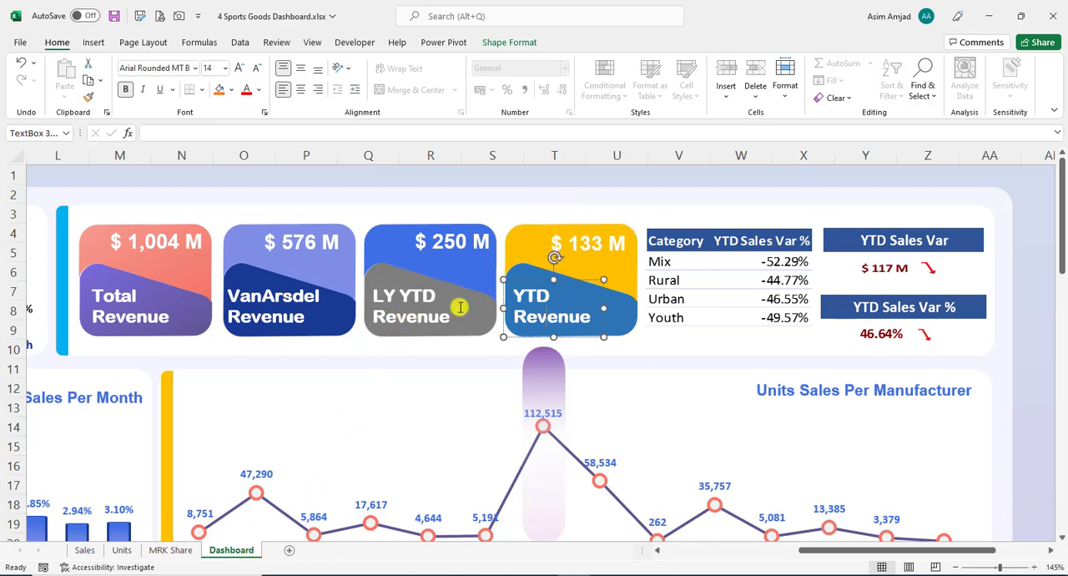
pyautogui.click(279, 307)
pyautogui.click(143, 305)
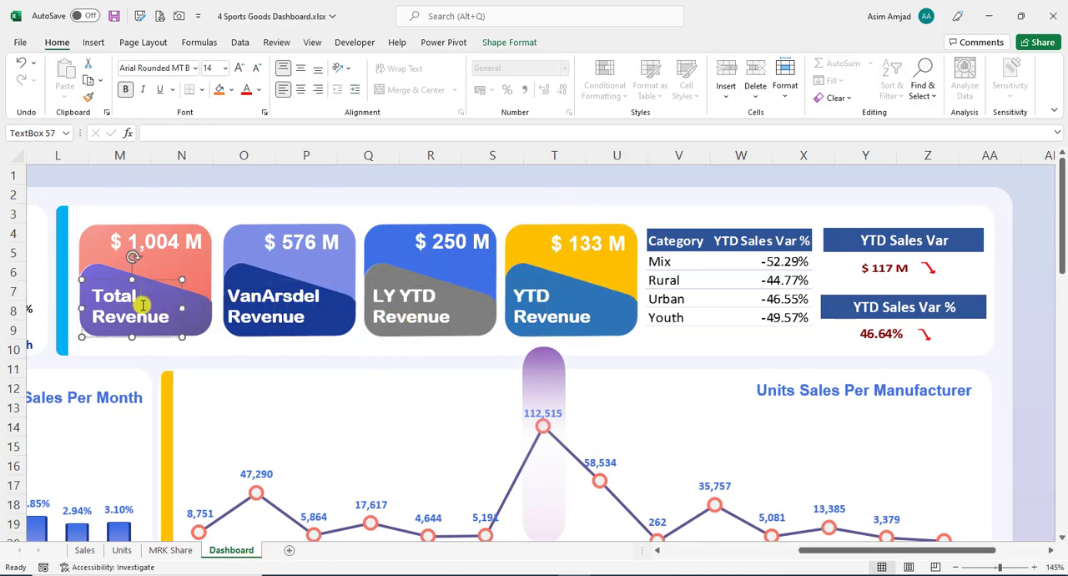
pyautogui.click(279, 314)
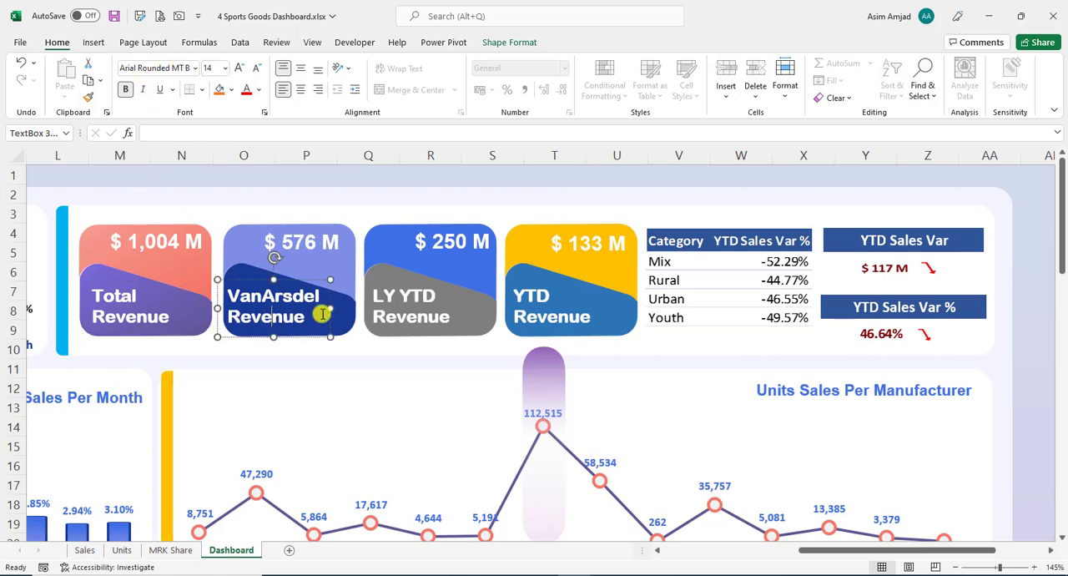
pyautogui.click(466, 313)
pyautogui.click(524, 313)
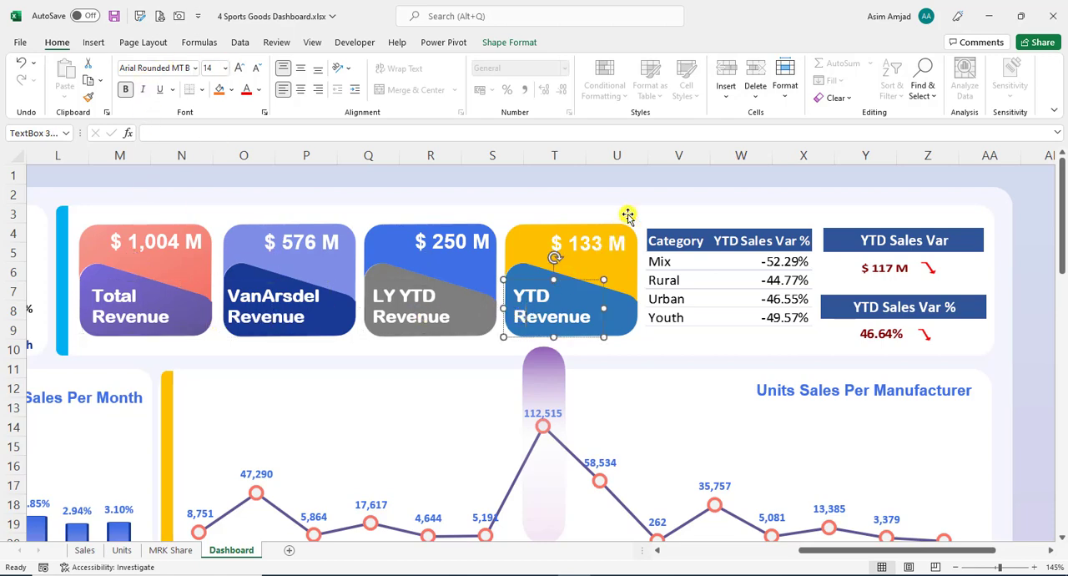
# - Check the source range of the Dashboard's Category YTD Sales Var % picture and locate its source table and PivotTable on the Units sheet
pyautogui.click(668, 208)
pyautogui.click(697, 242)
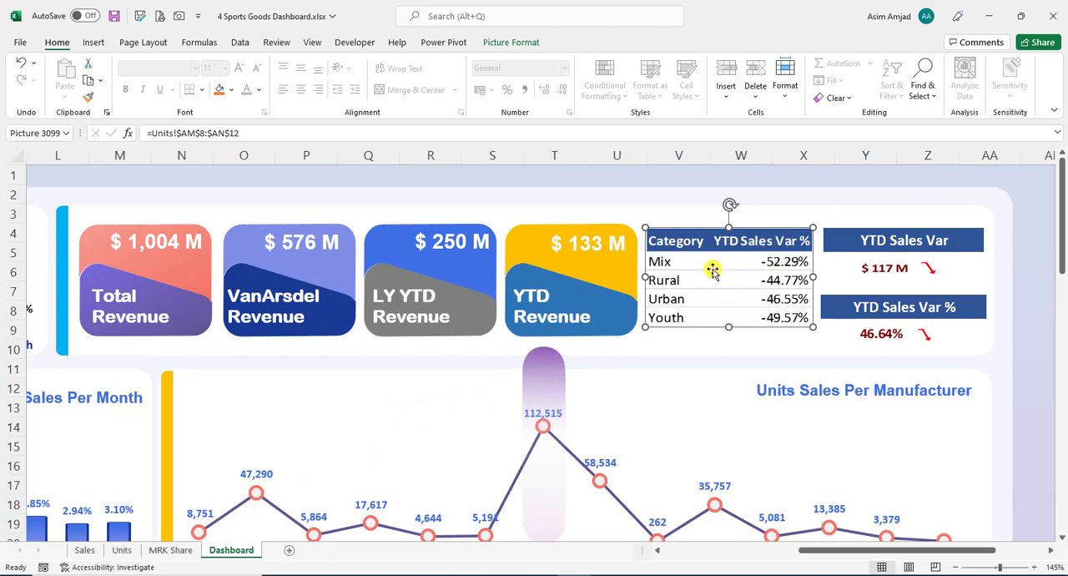
pyautogui.click(121, 550)
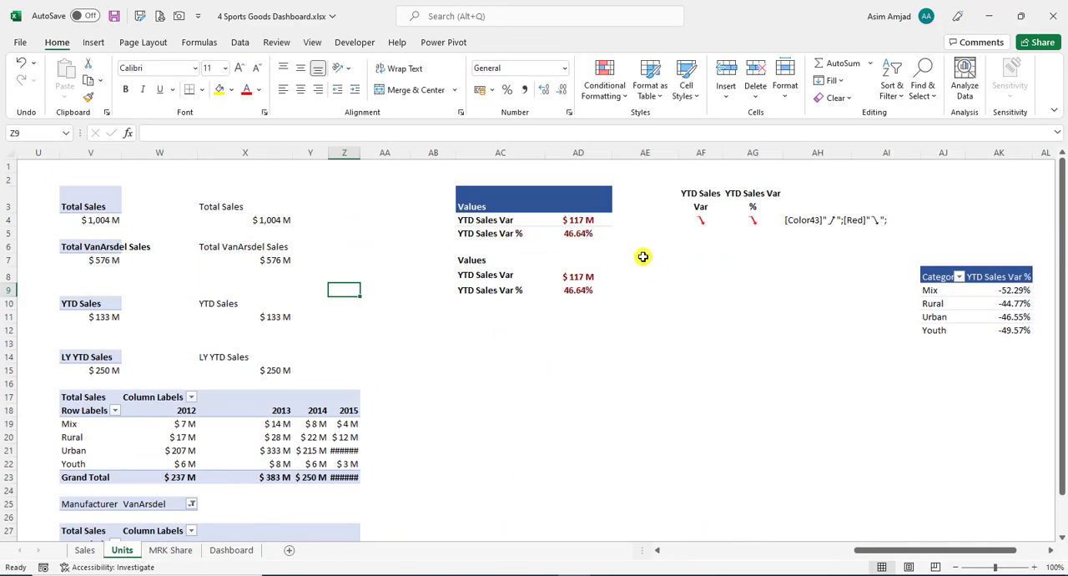
pyautogui.click(973, 304)
pyautogui.click(703, 477)
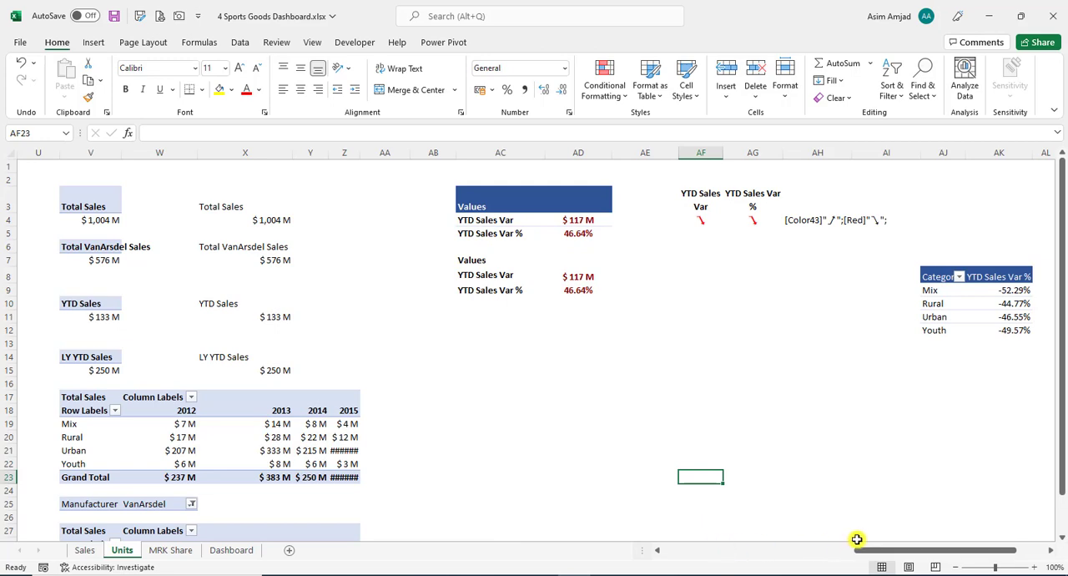
pyautogui.hscroll(3, 857, 539)
pyautogui.click(809, 331)
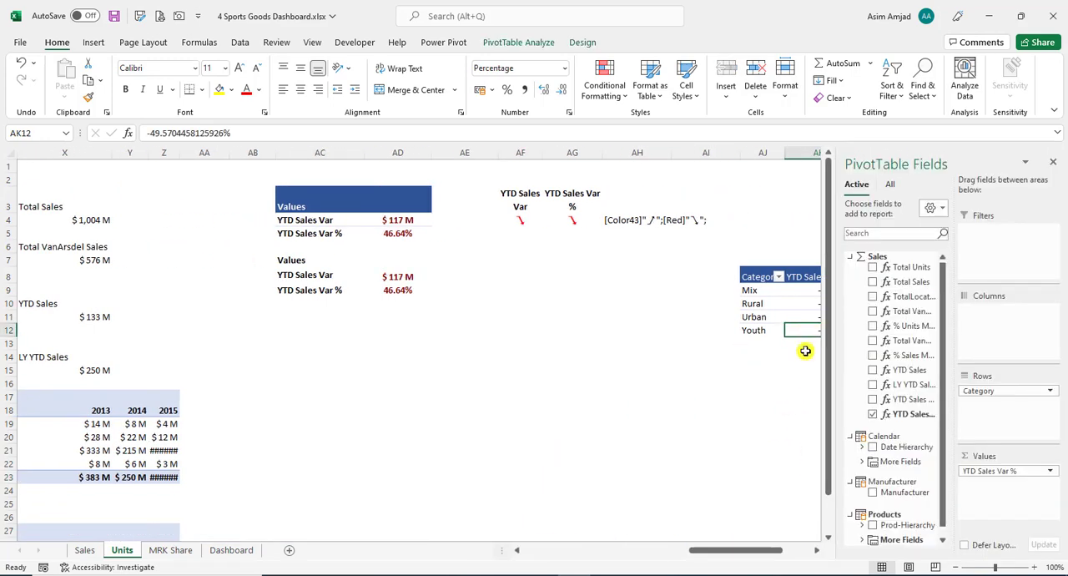
pyautogui.hscroll(5, 823, 548)
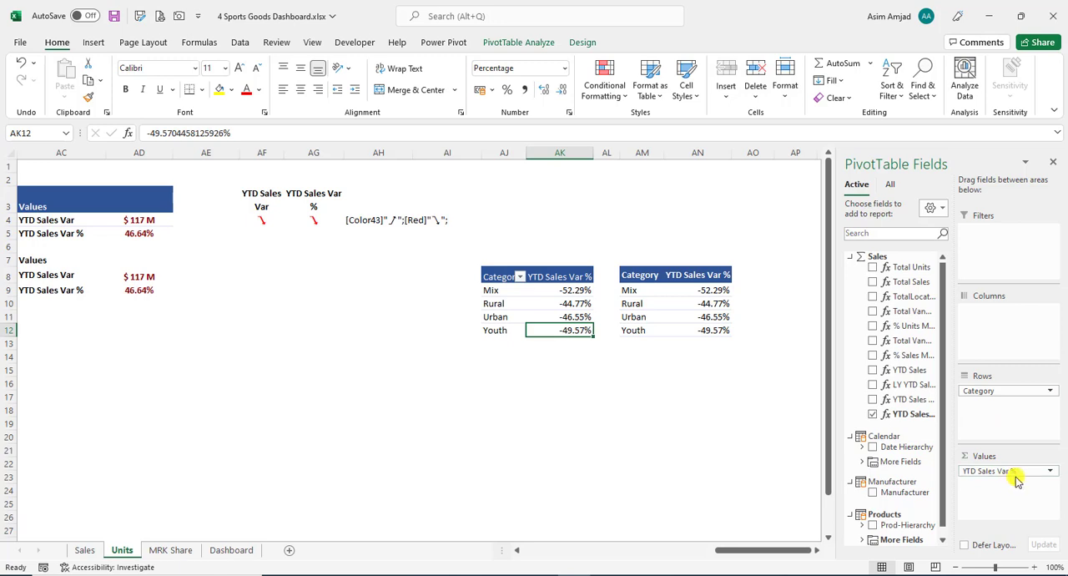
# - Compare the Category PivotTable in AJ8:AK12 with the formula table in AM8:AN12 and examine its cube formulas
pyautogui.moveTo(511, 279); pyautogui.dragTo(572, 331)
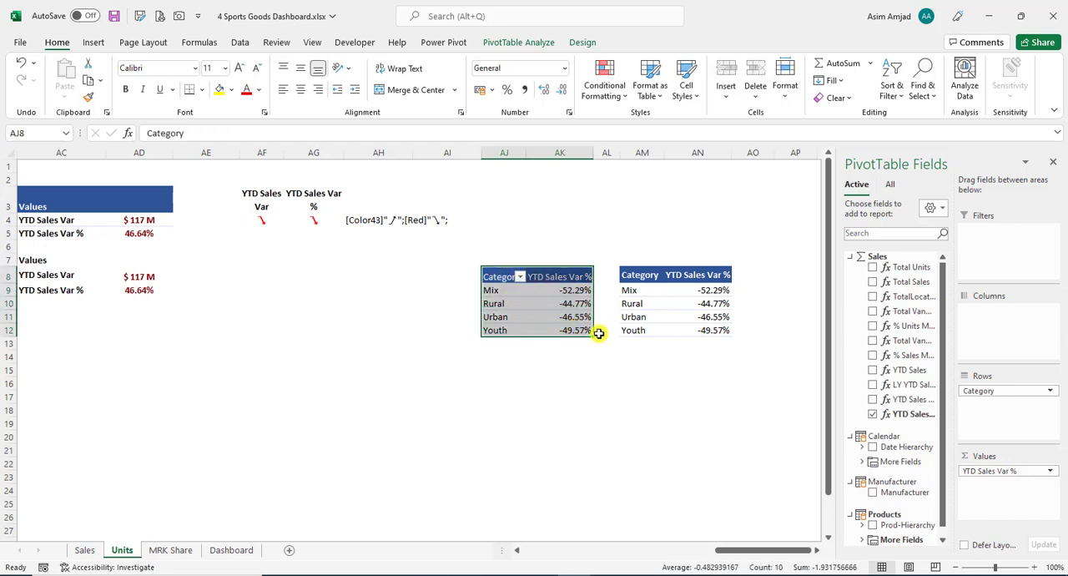
pyautogui.moveTo(639, 276); pyautogui.dragTo(722, 329)
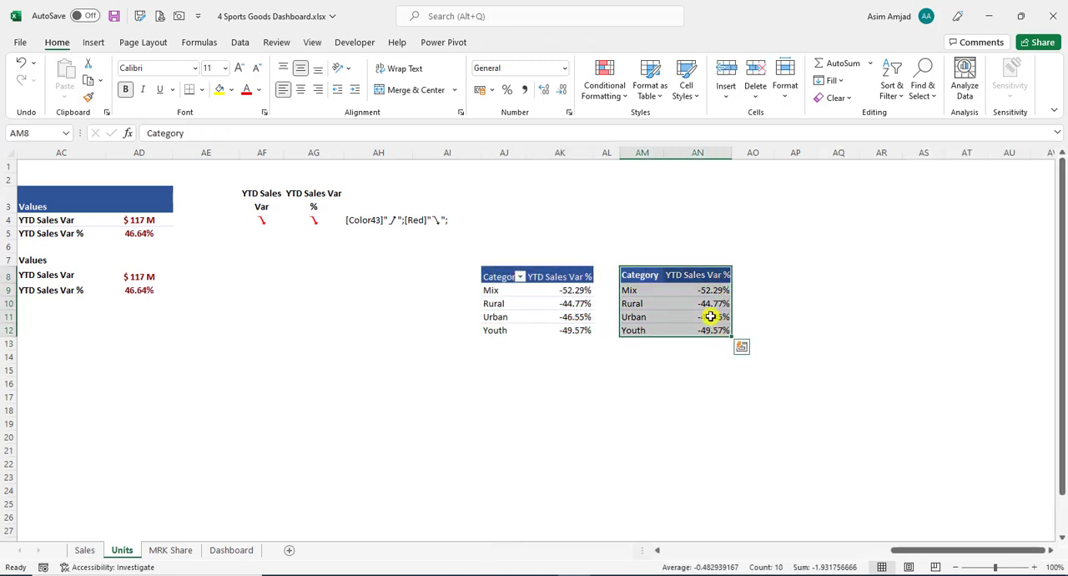
pyautogui.click(641, 291)
pyautogui.click(687, 290)
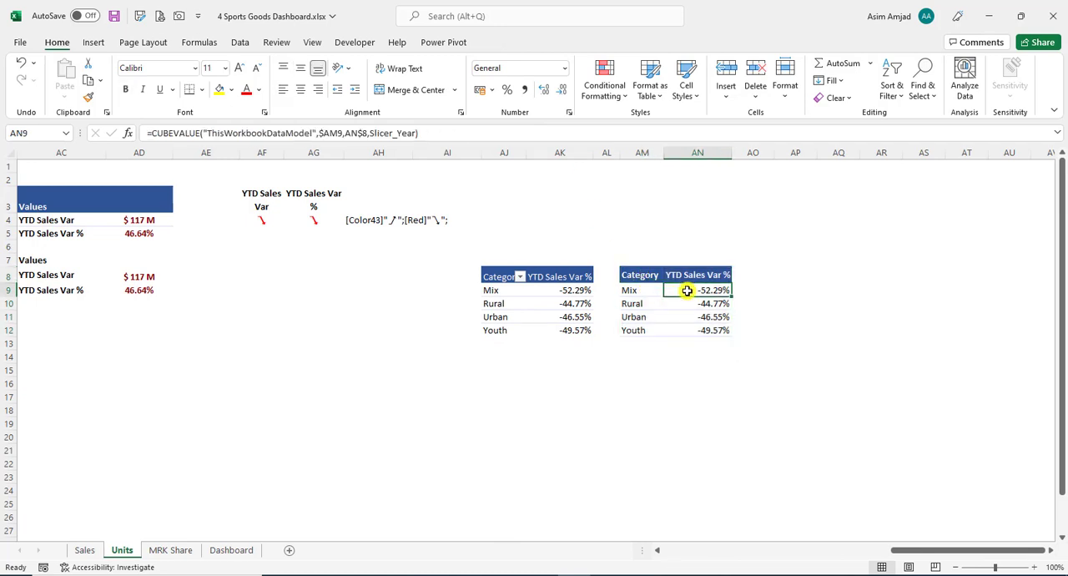
pyautogui.click(684, 312)
pyautogui.click(658, 312)
pyautogui.moveTo(646, 275); pyautogui.dragTo(703, 318)
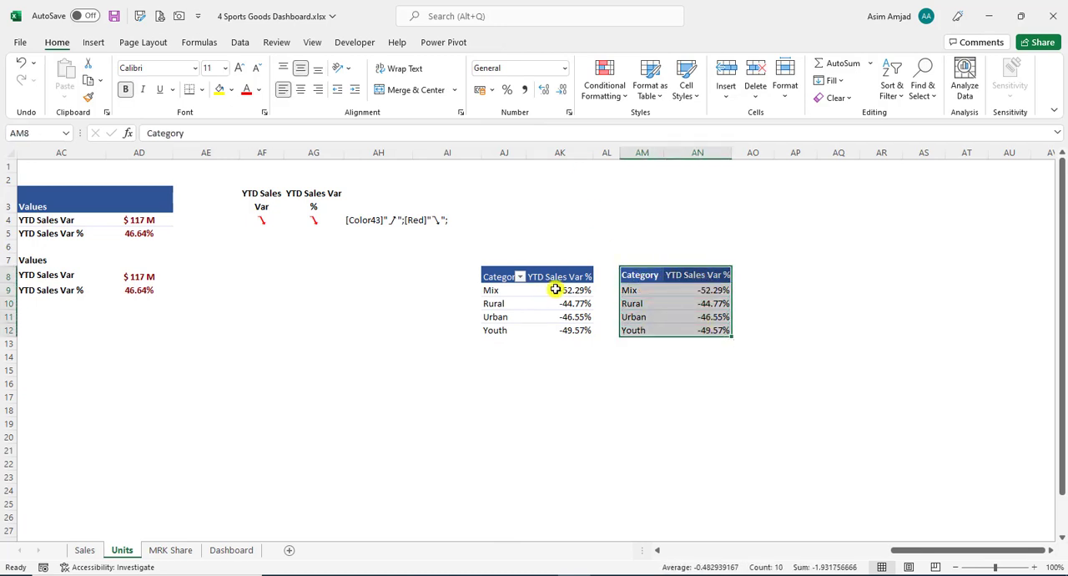
# - Examine the Show Values As calculation options for the YTD Sales Var % values in the Category PivotTable
pyautogui.click(556, 289)
pyautogui.rightClick(558, 290)
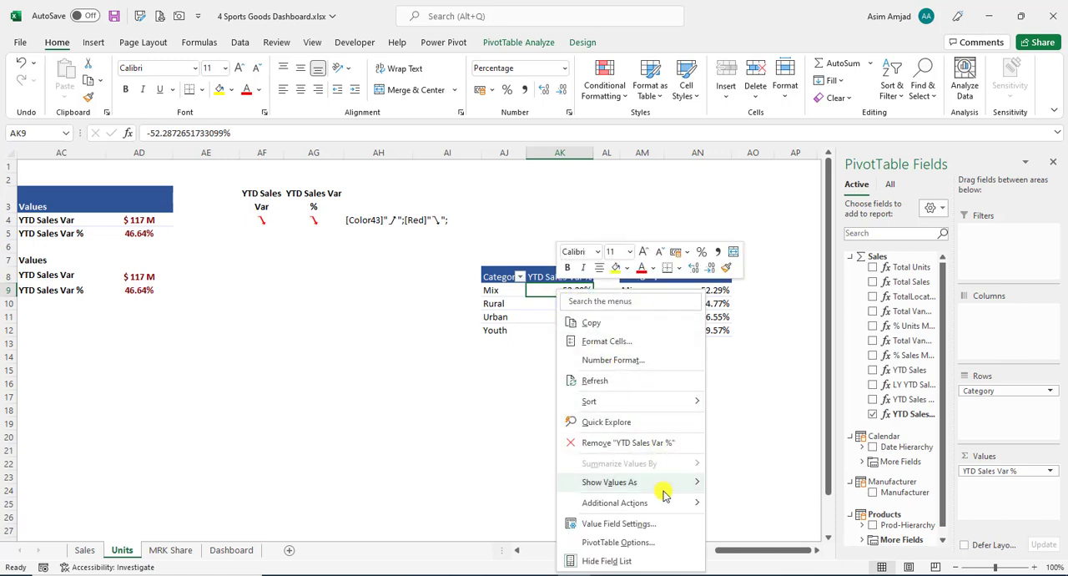
pyautogui.moveTo(670, 482)
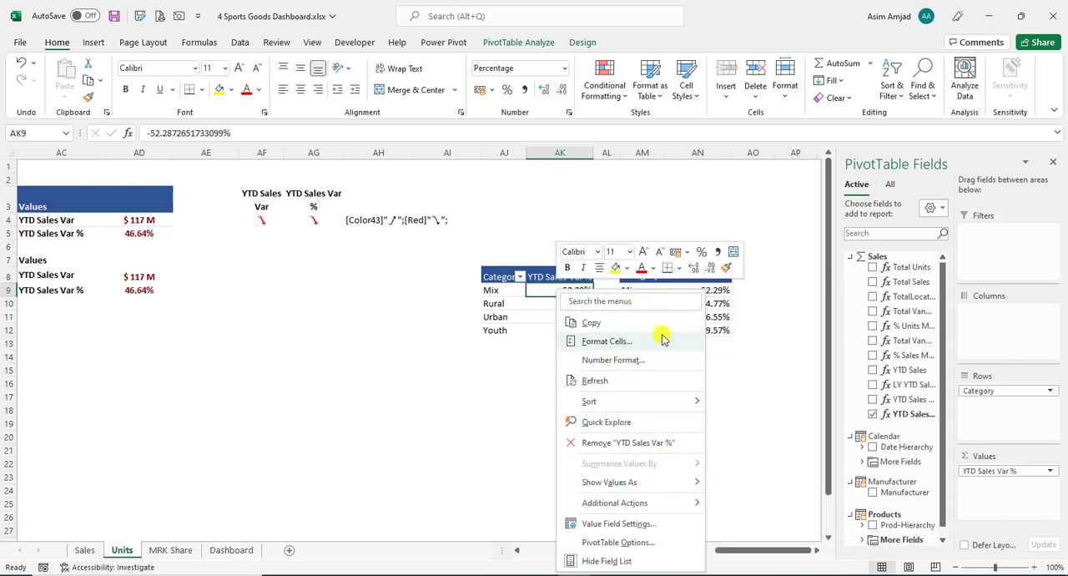
pyautogui.press('Escape')
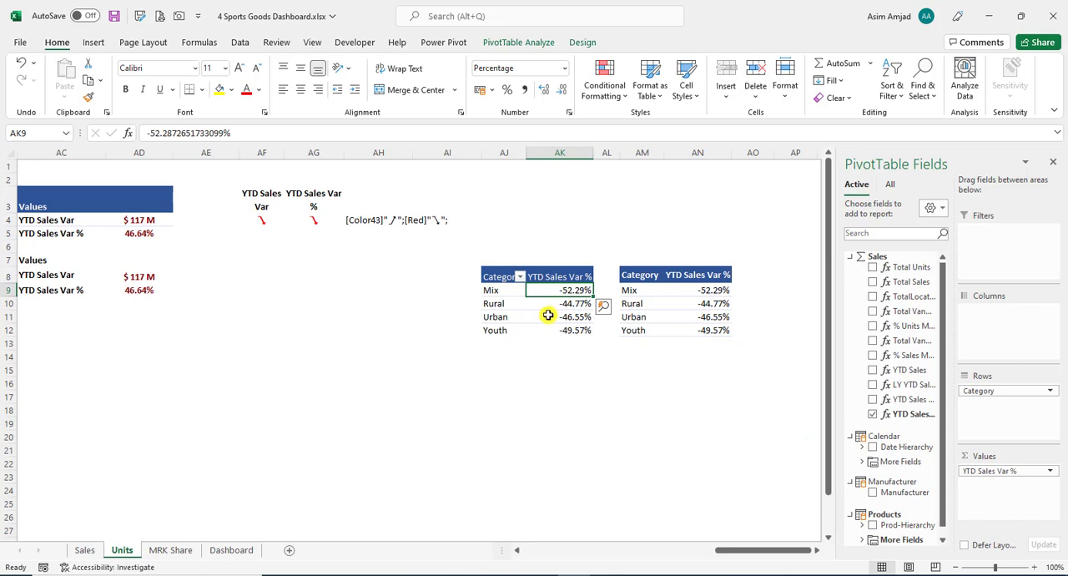
pyautogui.moveTo(548, 314)
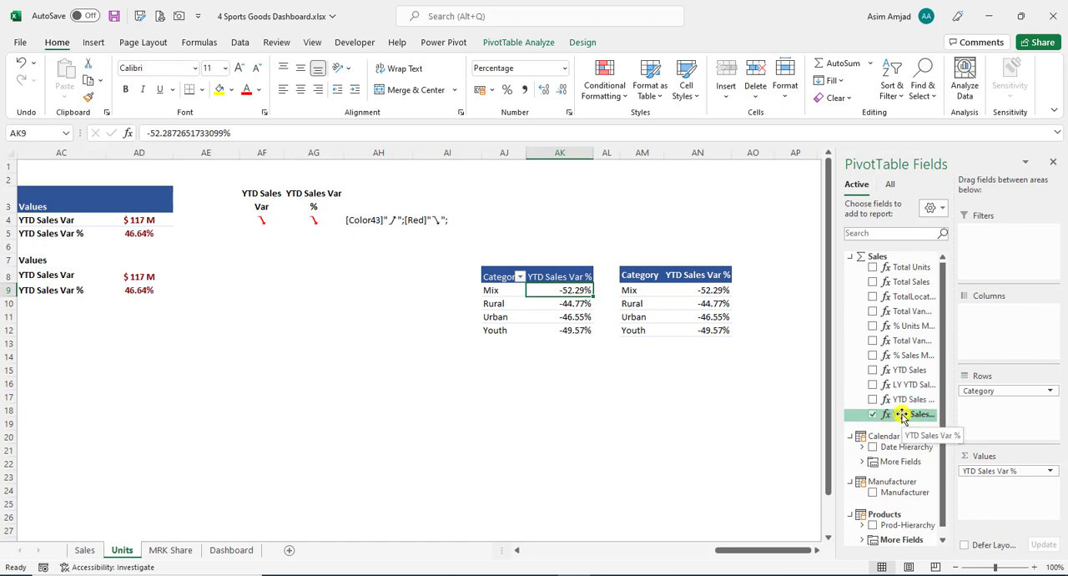
pyautogui.rightClick(568, 303)
pyautogui.moveTo(688, 217)
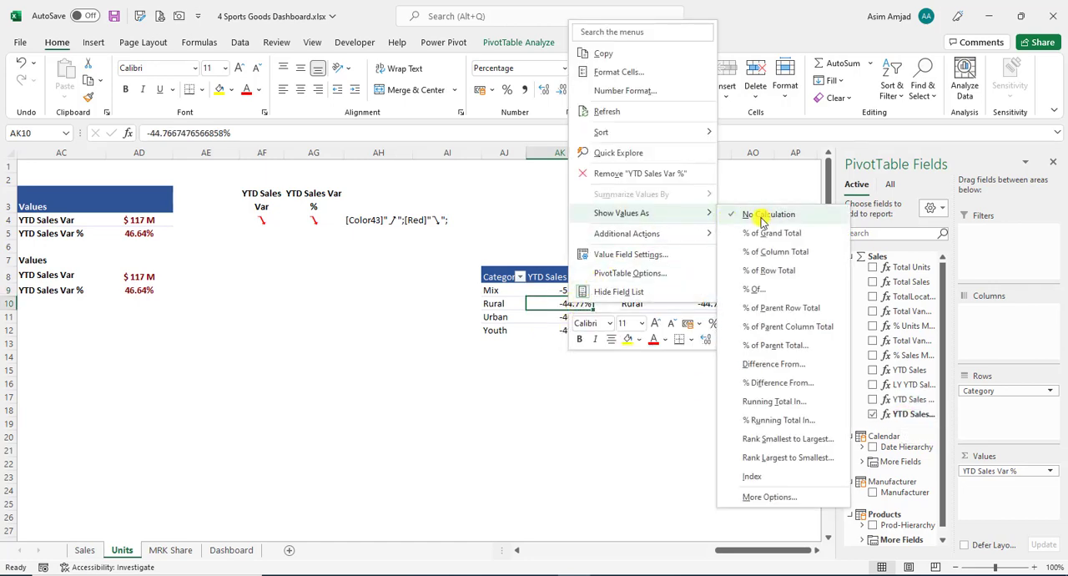
pyautogui.click(584, 384)
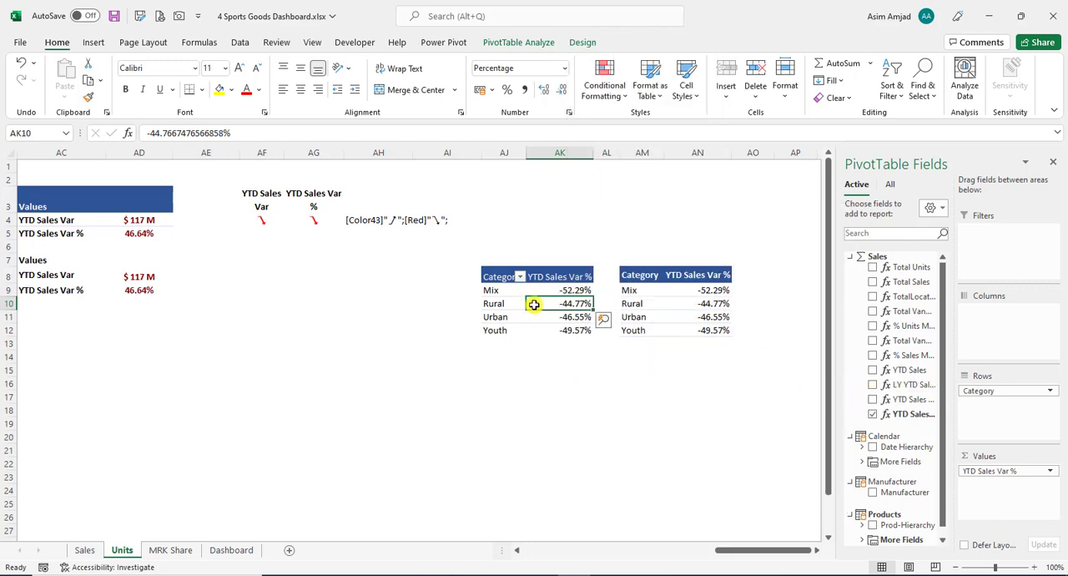
# - Review the DAX formulas of the YTD Sales, LY YTD Sales, YTD Sales Var and YTD Sales Var % measures in the Power Pivot data model
pyautogui.moveTo(578, 292); pyautogui.dragTo(571, 328)
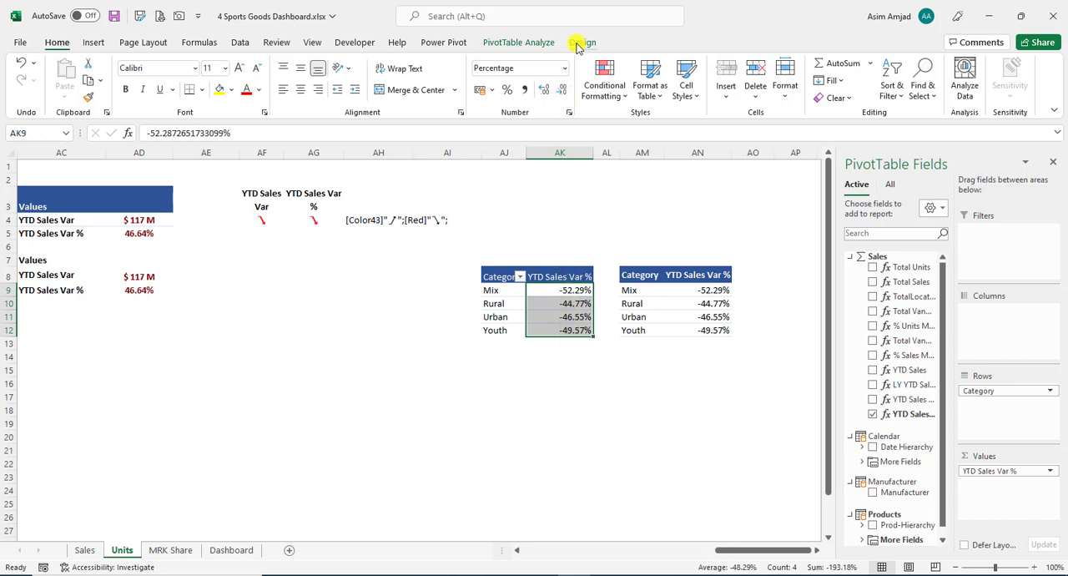
pyautogui.click(457, 42)
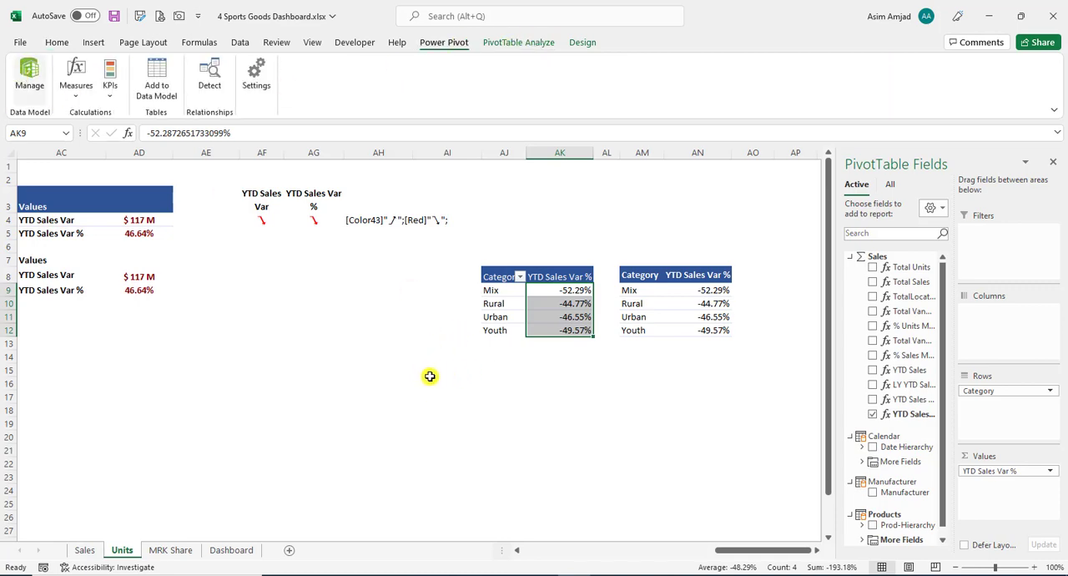
pyautogui.hotkey('alt', 'Tab')
pyautogui.click(133, 458)
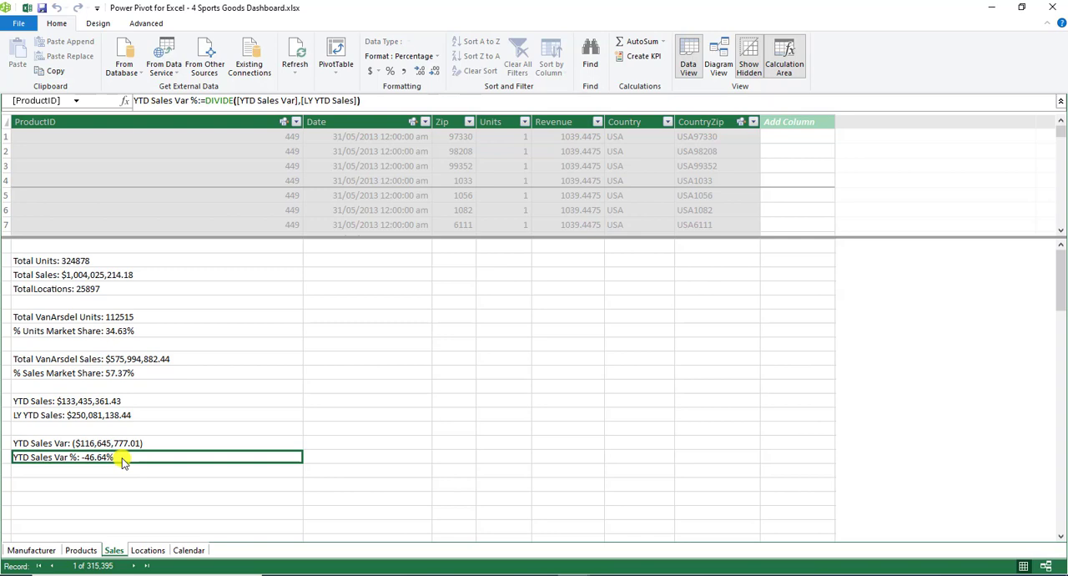
pyautogui.click(141, 446)
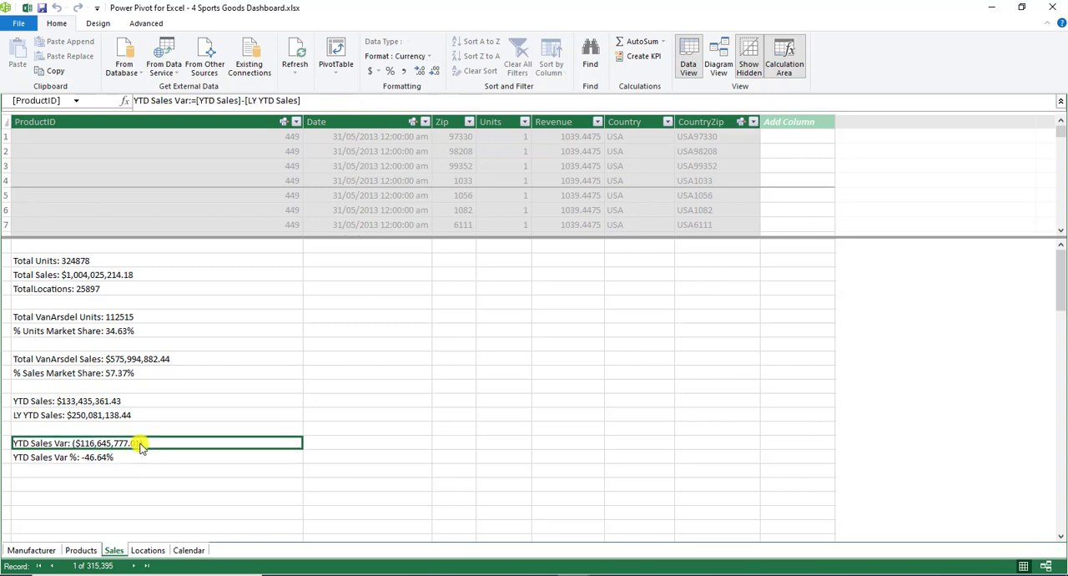
pyautogui.click(153, 416)
pyautogui.click(159, 402)
pyautogui.click(155, 416)
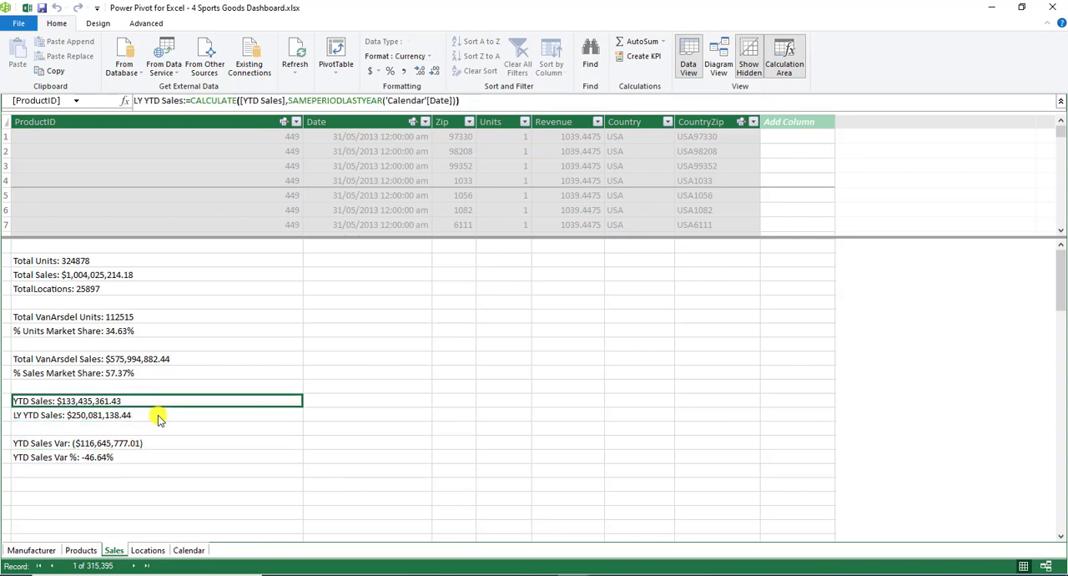
pyautogui.click(163, 443)
pyautogui.click(164, 459)
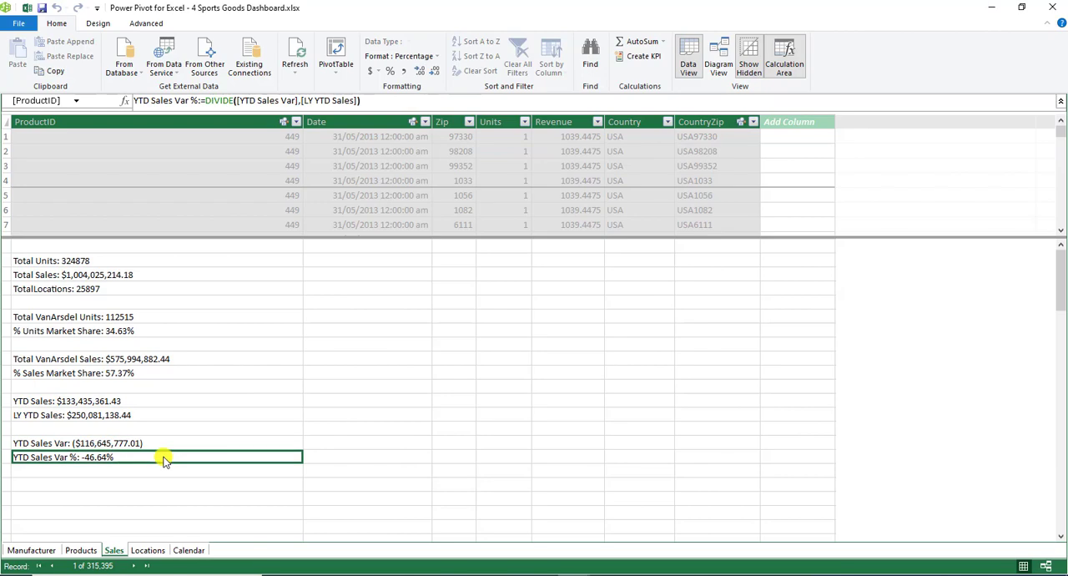
pyautogui.click(1057, 8)
pyautogui.click(557, 393)
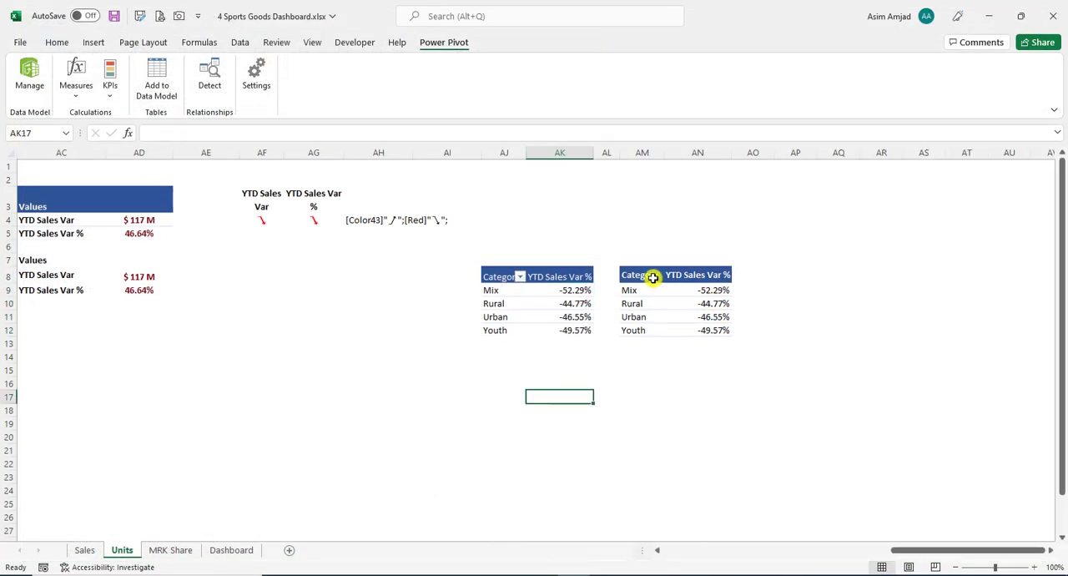
# - Copy the category formula table AM8:AN12 from the Units sheet and paste it as a linked picture in the empty area beside the Dashboard cards
pyautogui.moveTo(653, 277); pyautogui.dragTo(699, 325)
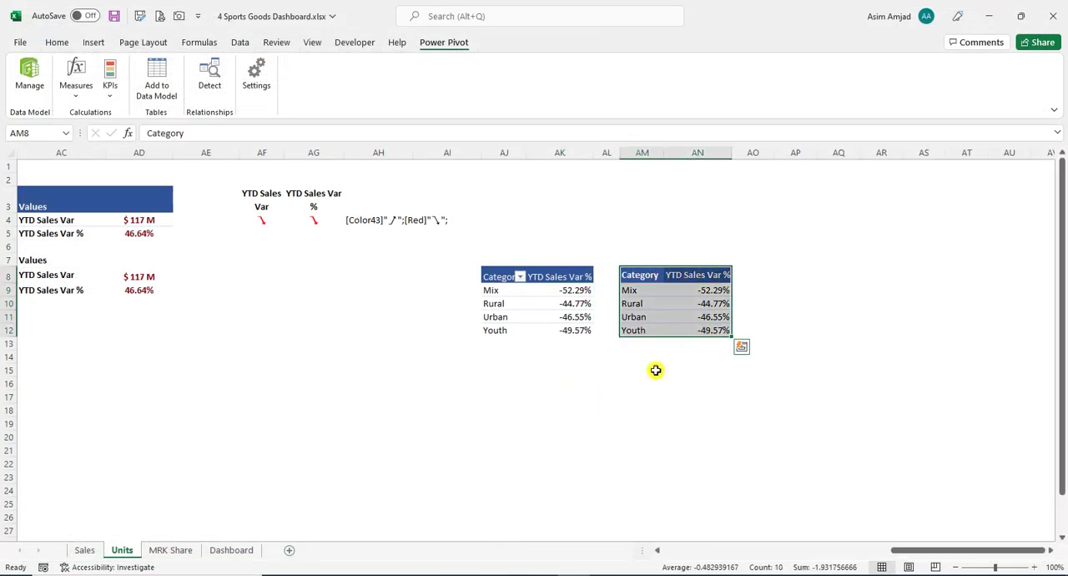
pyautogui.hotkey('ctrl', 'c')
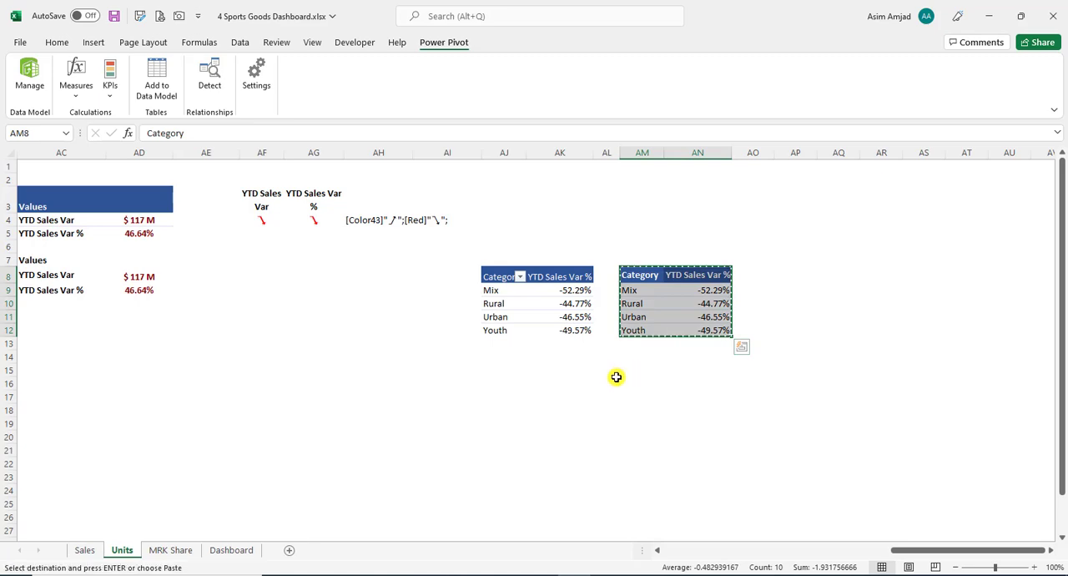
pyautogui.click(237, 550)
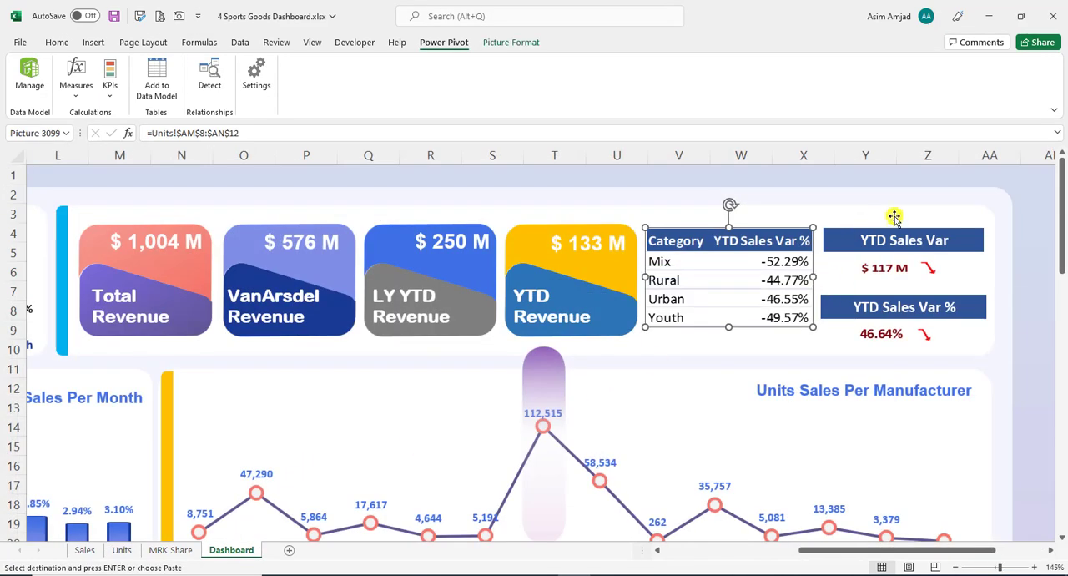
pyautogui.click(1009, 212)
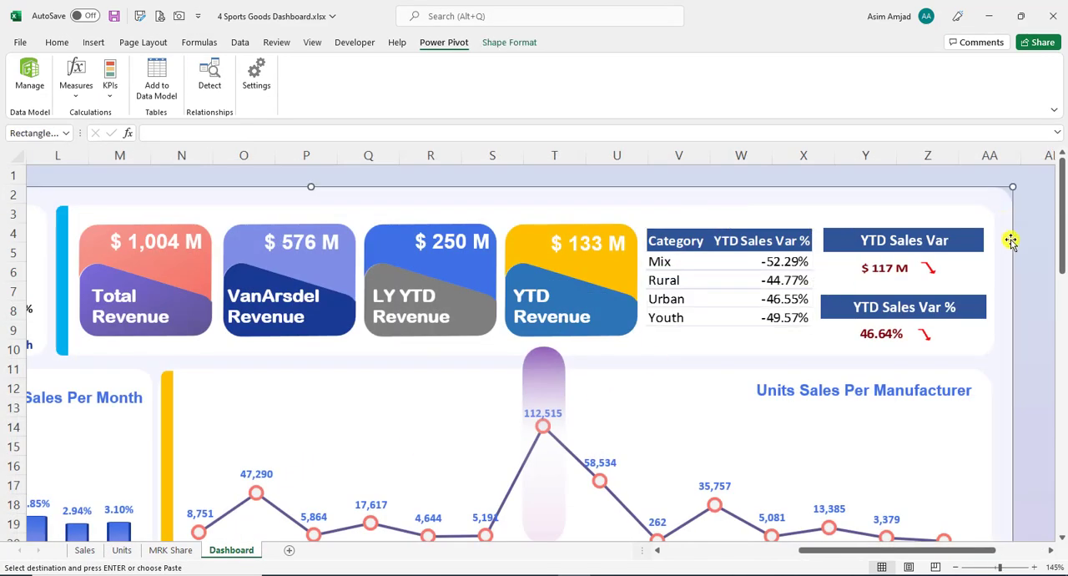
pyautogui.click(1051, 550)
pyautogui.click(927, 215)
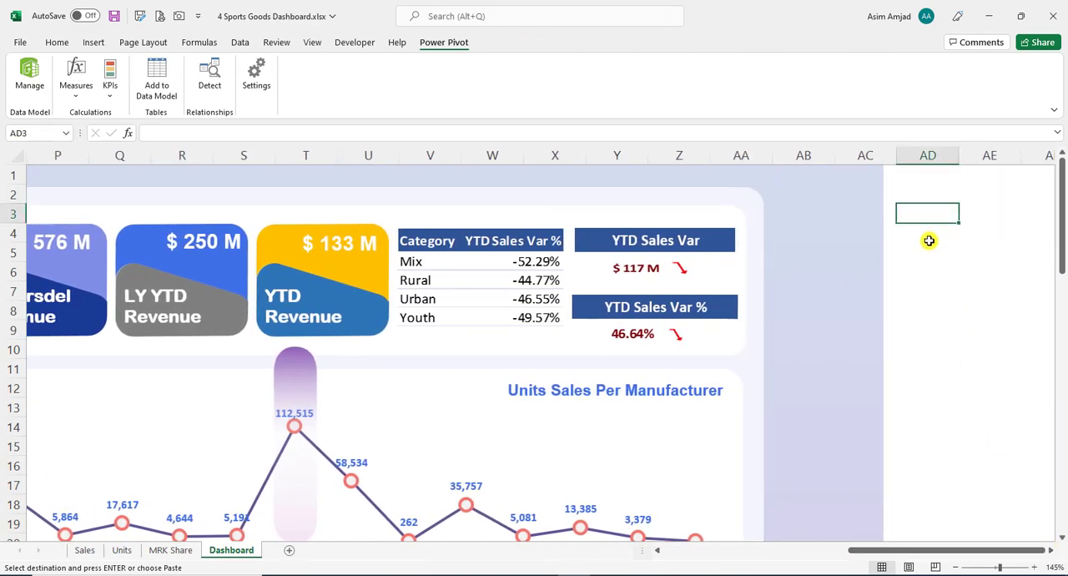
pyautogui.hotkey('ctrl', 'v')
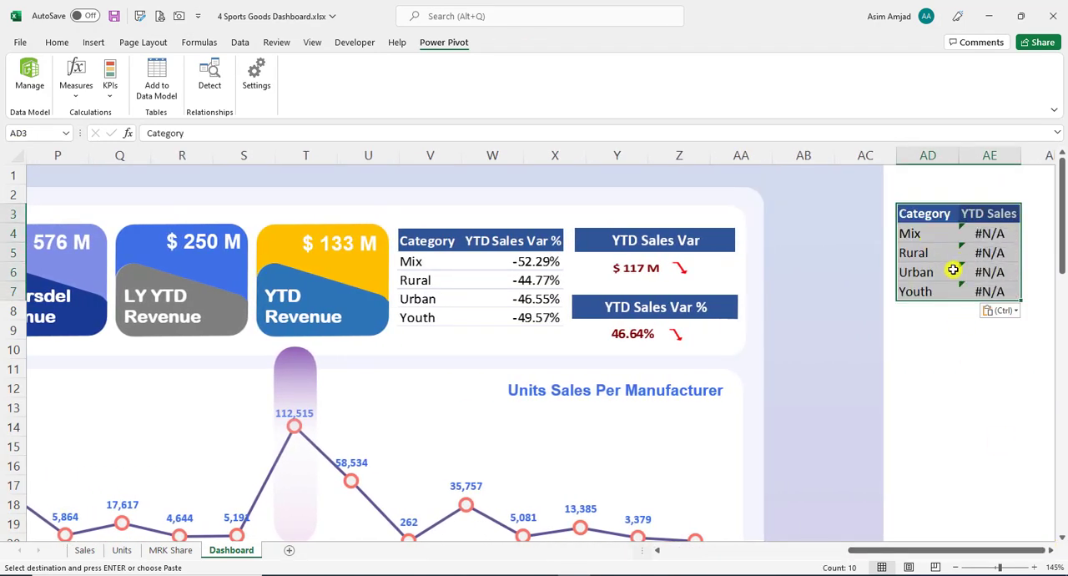
pyautogui.click(1015, 311)
pyautogui.click(1055, 446)
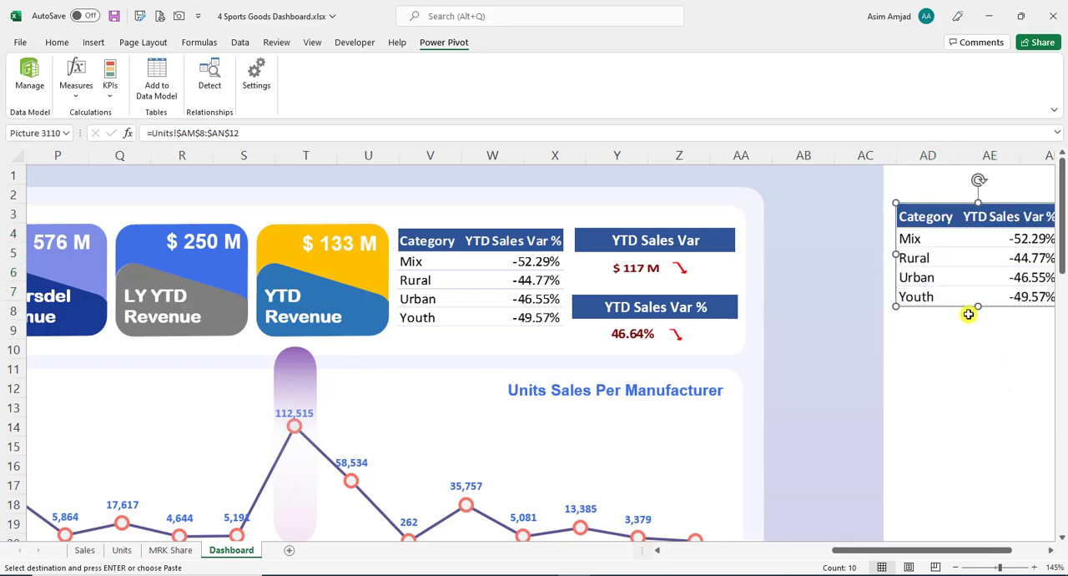
pyautogui.moveTo(970, 262); pyautogui.dragTo(921, 294)
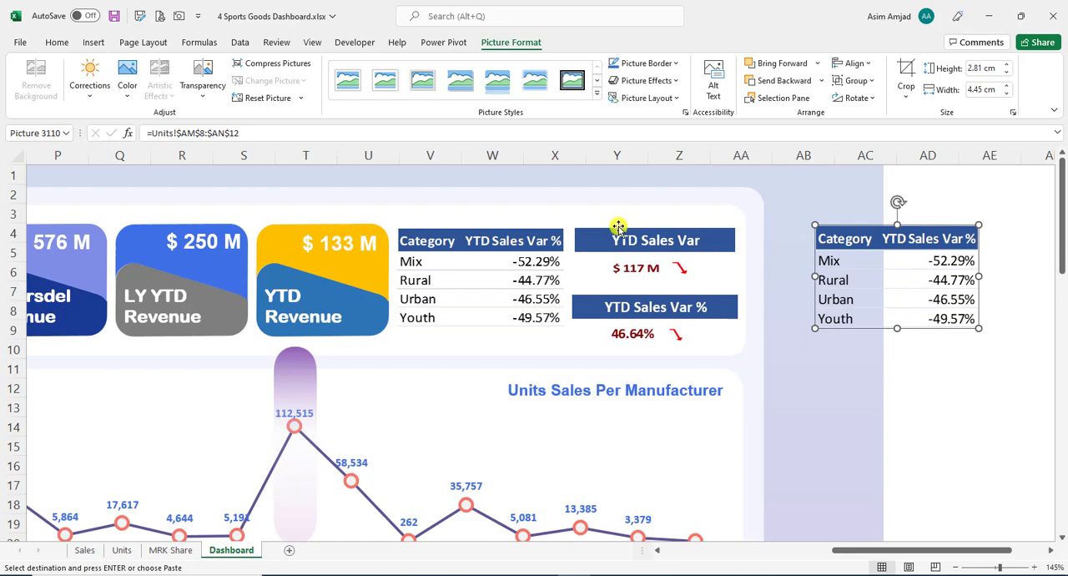
# - Re-enter the pasted picture's source reference as =Units!AM8:AN12 by picking the category formula table on the Units sheet
pyautogui.moveTo(265, 132); pyautogui.dragTo(111, 138)
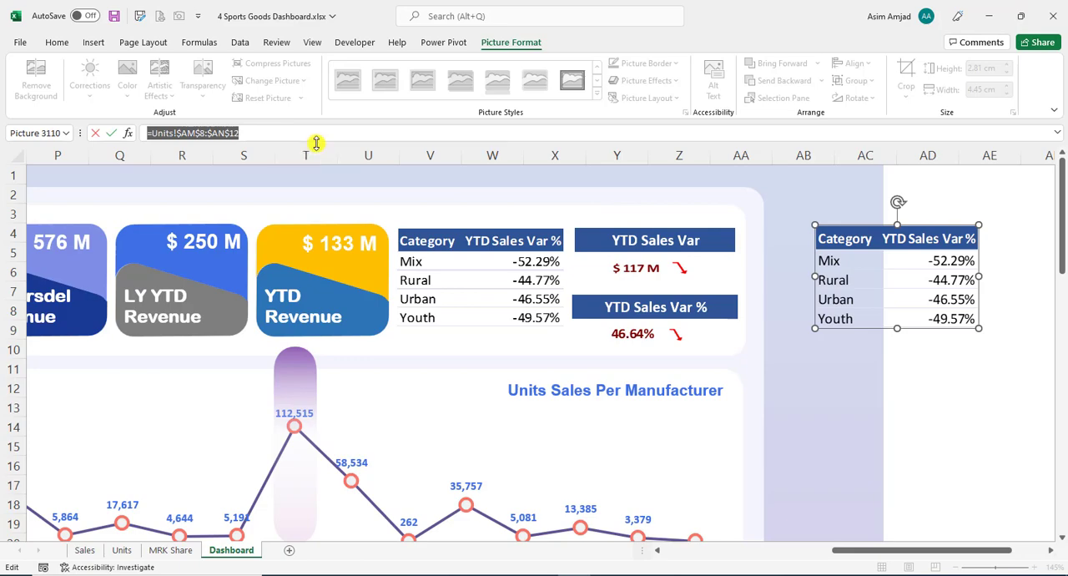
pyautogui.write('=')
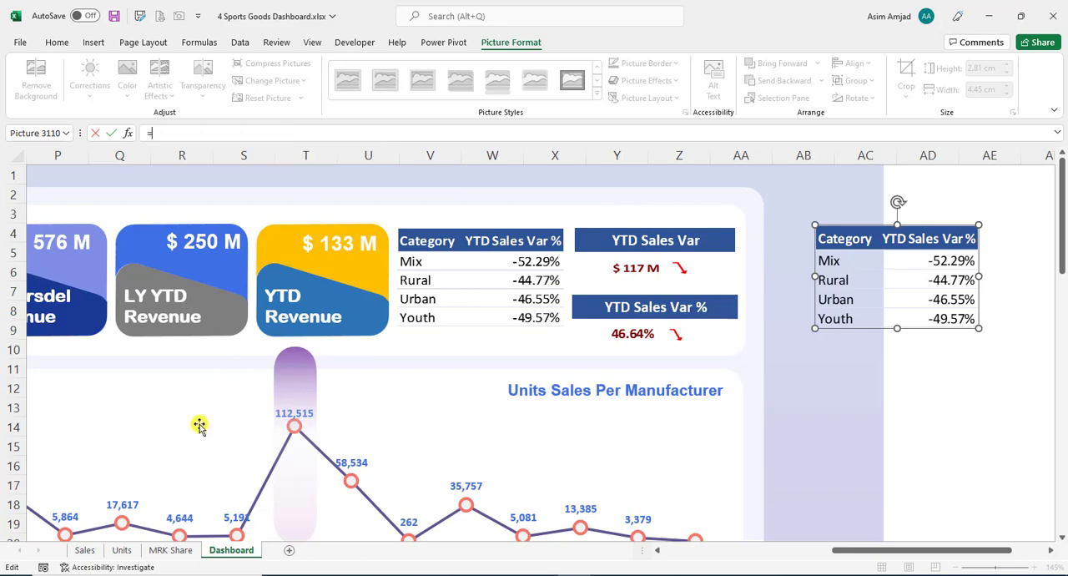
pyautogui.click(134, 548)
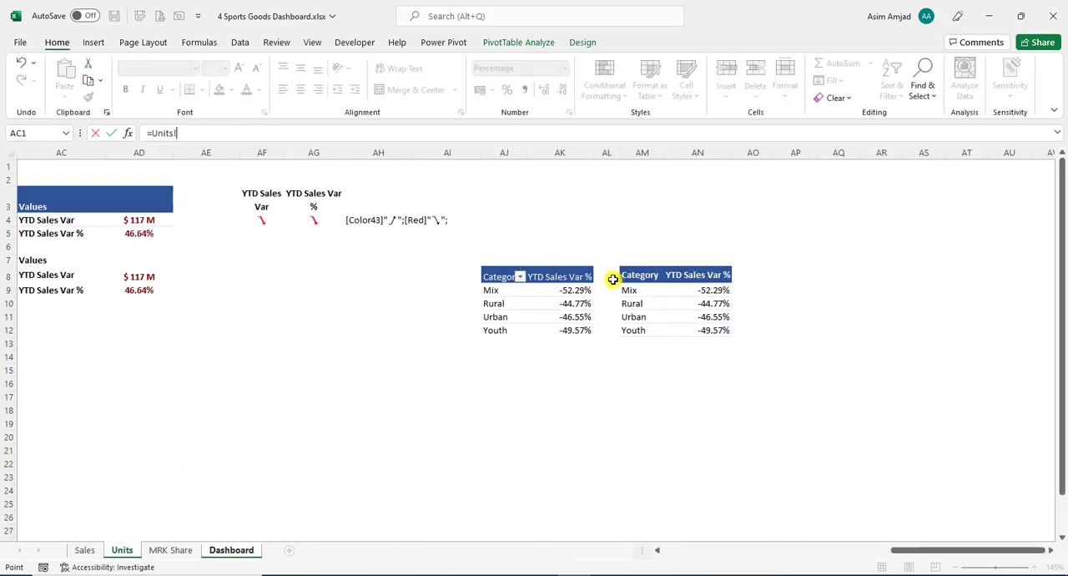
pyautogui.moveTo(613, 279); pyautogui.dragTo(696, 334)
pyautogui.click(652, 282)
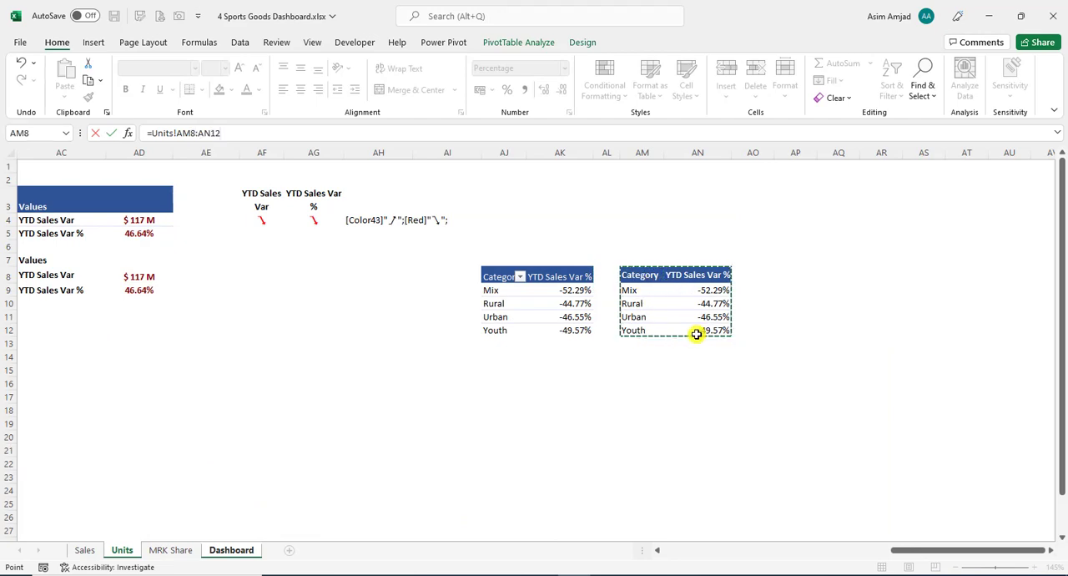
pyautogui.press('Return')
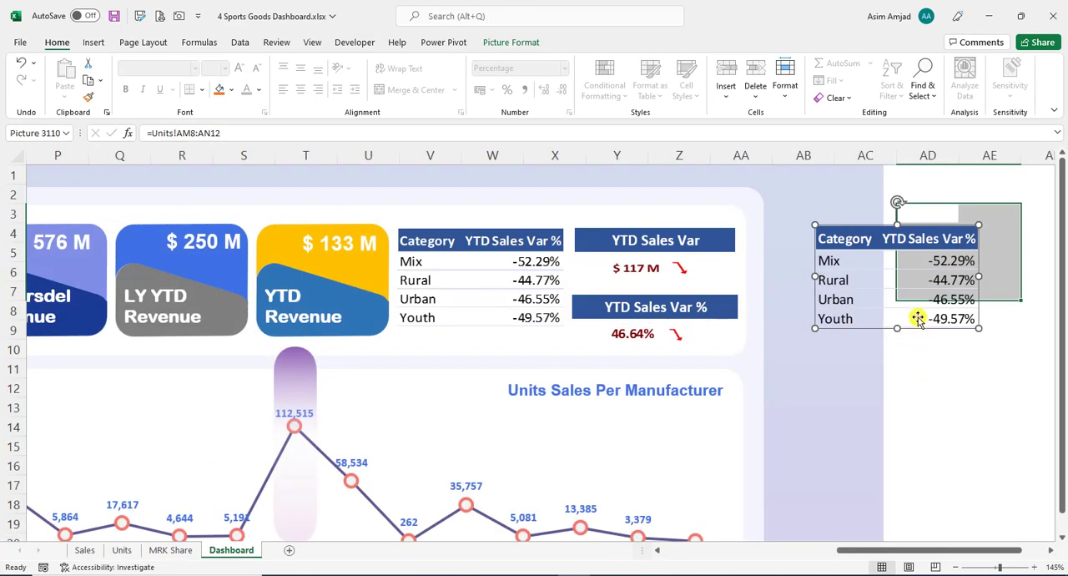
# - Delete the newly pasted duplicate picture of the category table from the Dashboard
pyautogui.click(947, 351)
pyautogui.moveTo(932, 330); pyautogui.dragTo(952, 317)
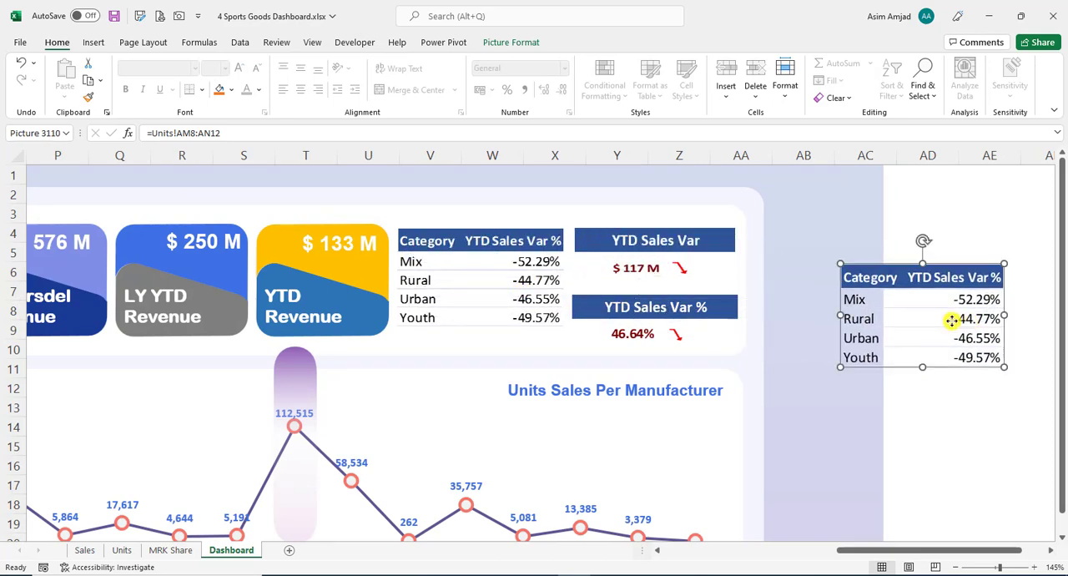
pyautogui.press('Delete')
# - Inspect the YTD Sales Var and YTD Sales Var % title text boxes on the Dashboard
pyautogui.moveTo(932, 550); pyautogui.dragTo(906, 548)
pyautogui.click(839, 239)
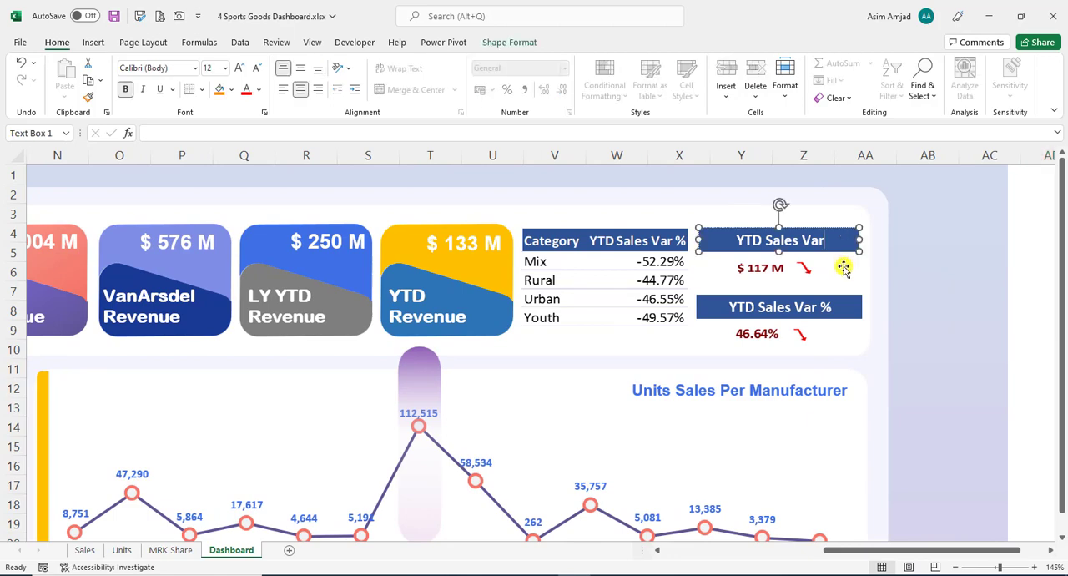
pyautogui.click(851, 304)
pyautogui.click(847, 246)
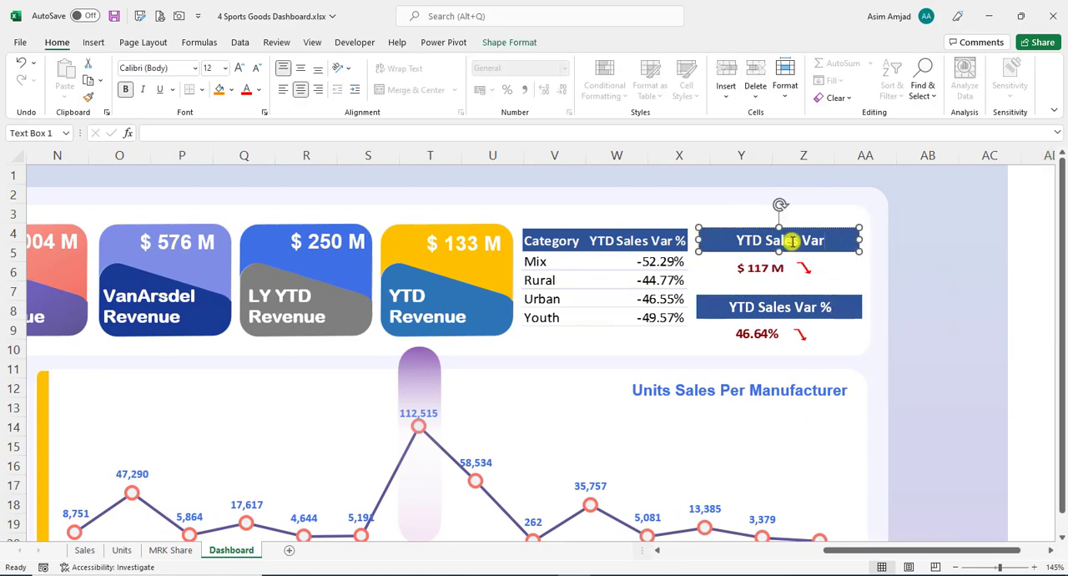
pyautogui.click(840, 304)
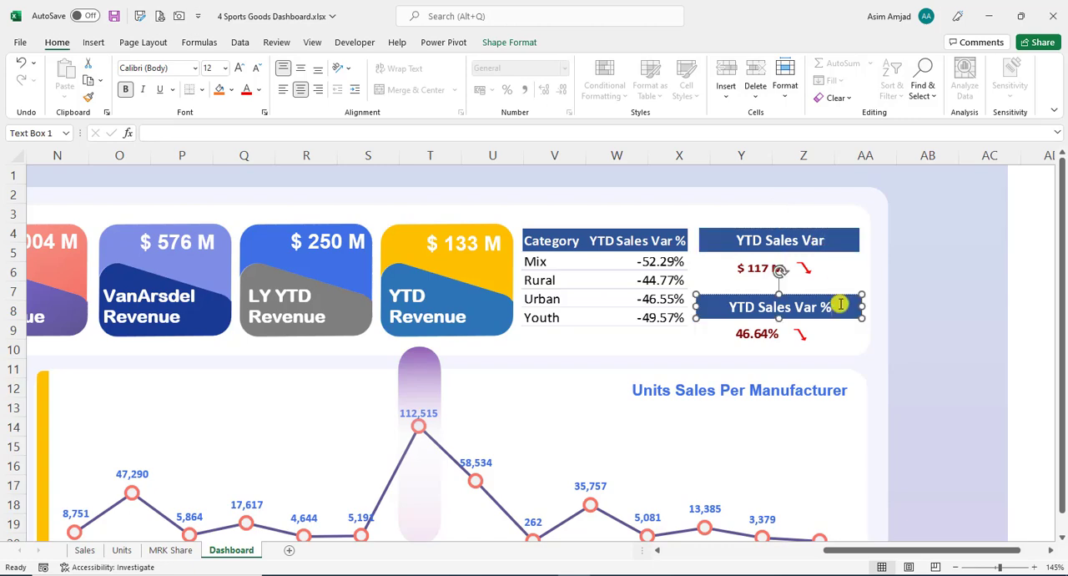
pyautogui.click(824, 240)
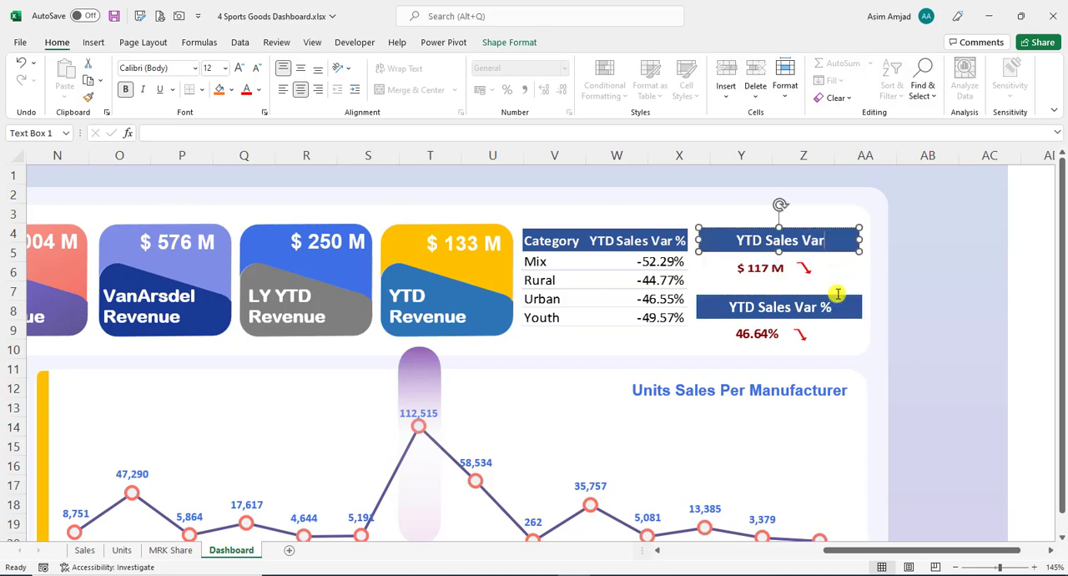
pyautogui.click(837, 305)
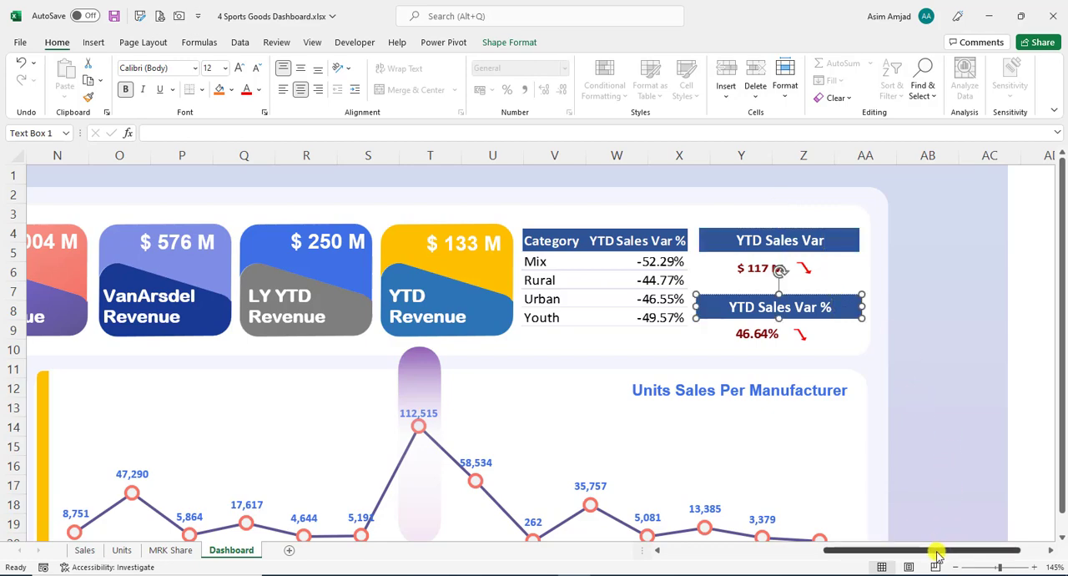
# - Check the source cells of the linked pictures beneath the YTD Sales Var and YTD Sales Var % titles
pyautogui.hscroll(-2, 929, 541)
pyautogui.click(819, 269)
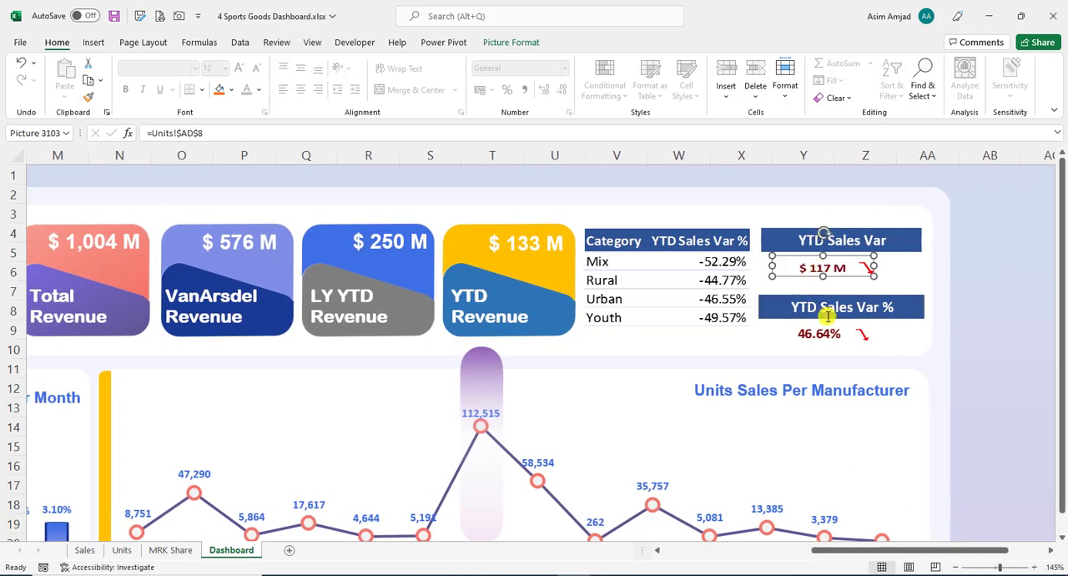
pyautogui.click(817, 331)
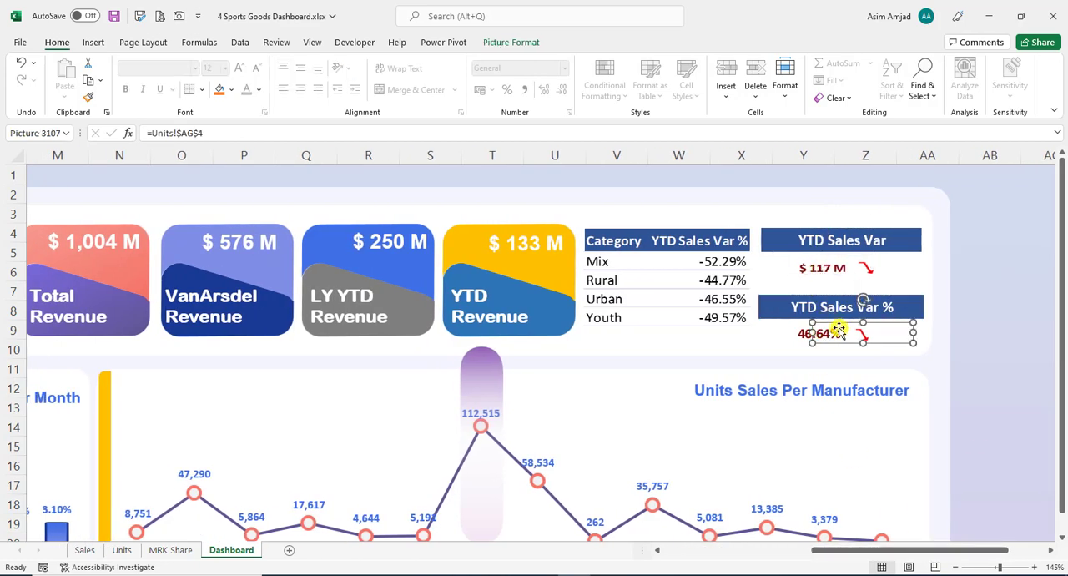
pyautogui.click(945, 371)
# - Compare the variance PivotTable in AC3:AD5 with the formula table in AC7:AD9 on the Units sheet and examine the YTD Sales Var label's cube formula
pyautogui.click(125, 550)
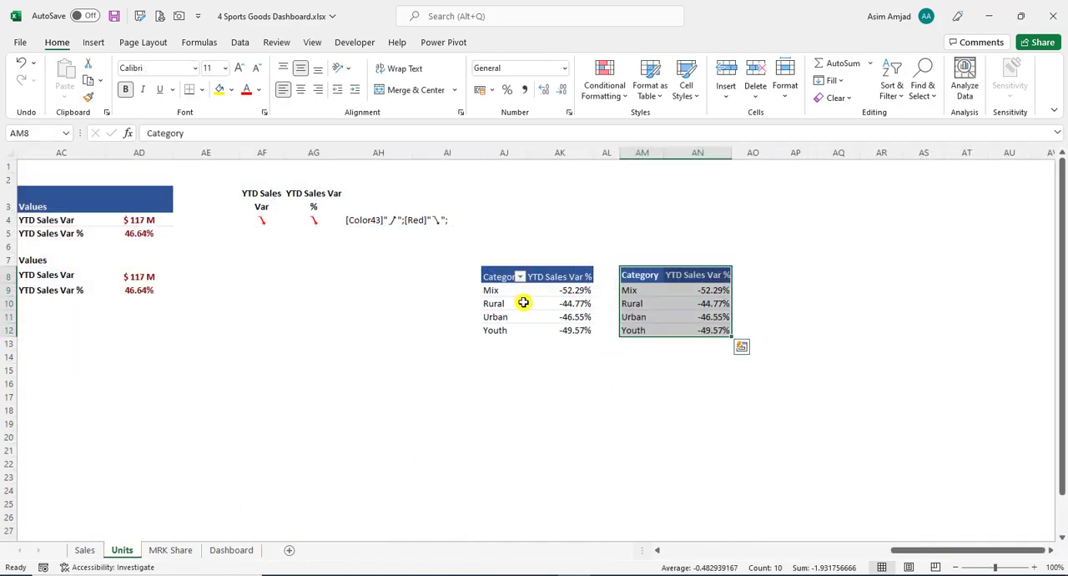
pyautogui.moveTo(922, 558); pyautogui.dragTo(846, 548)
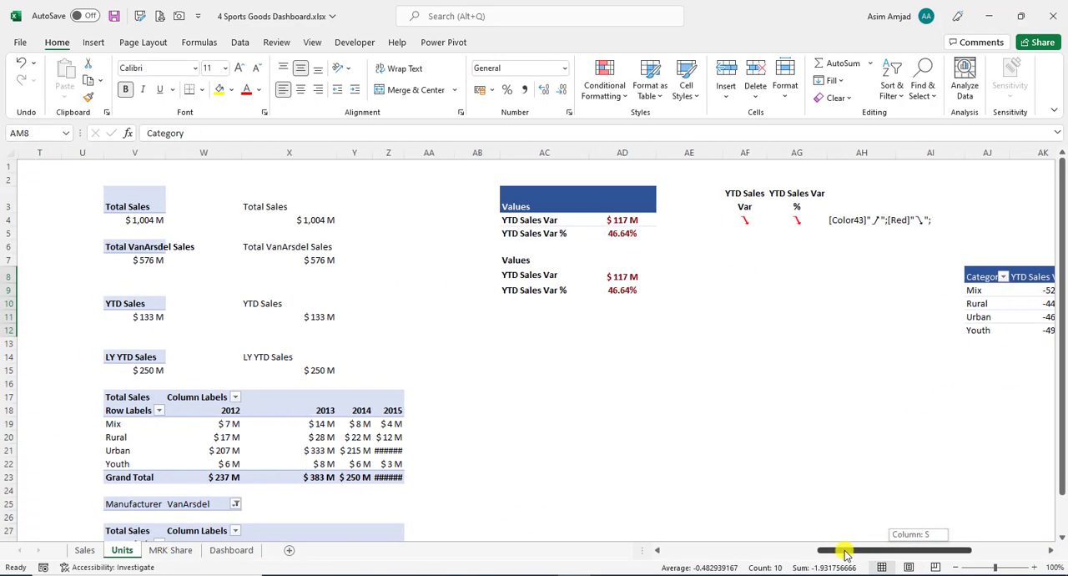
pyautogui.click(543, 207)
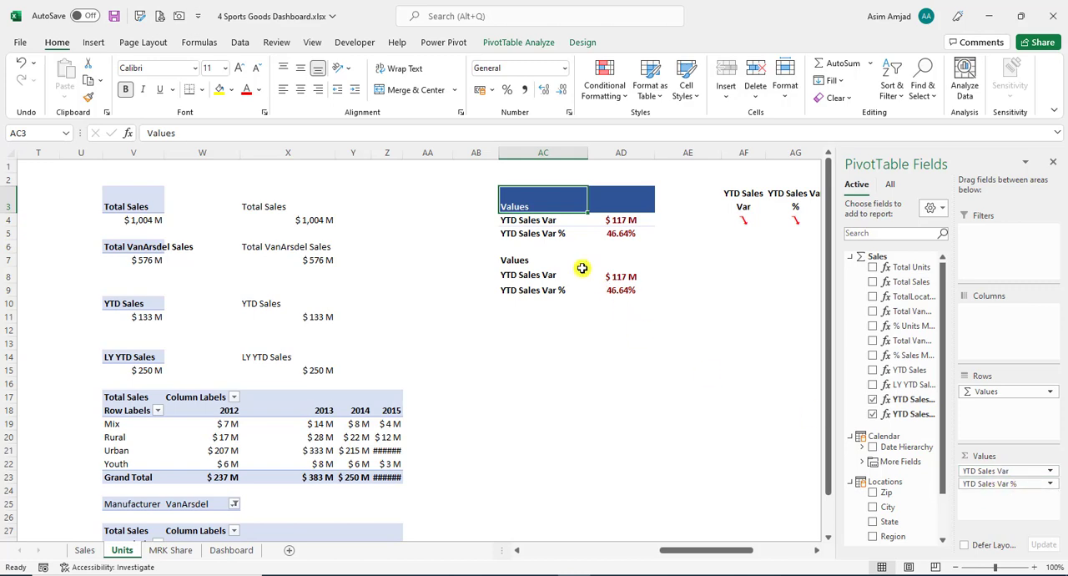
pyautogui.moveTo(553, 194); pyautogui.dragTo(634, 238)
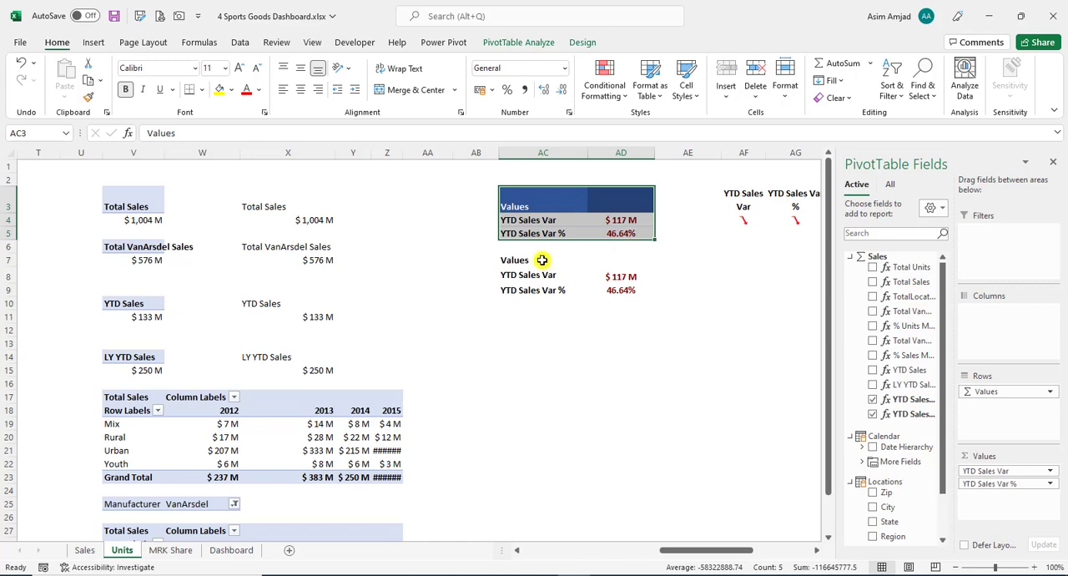
pyautogui.moveTo(539, 260); pyautogui.dragTo(618, 293)
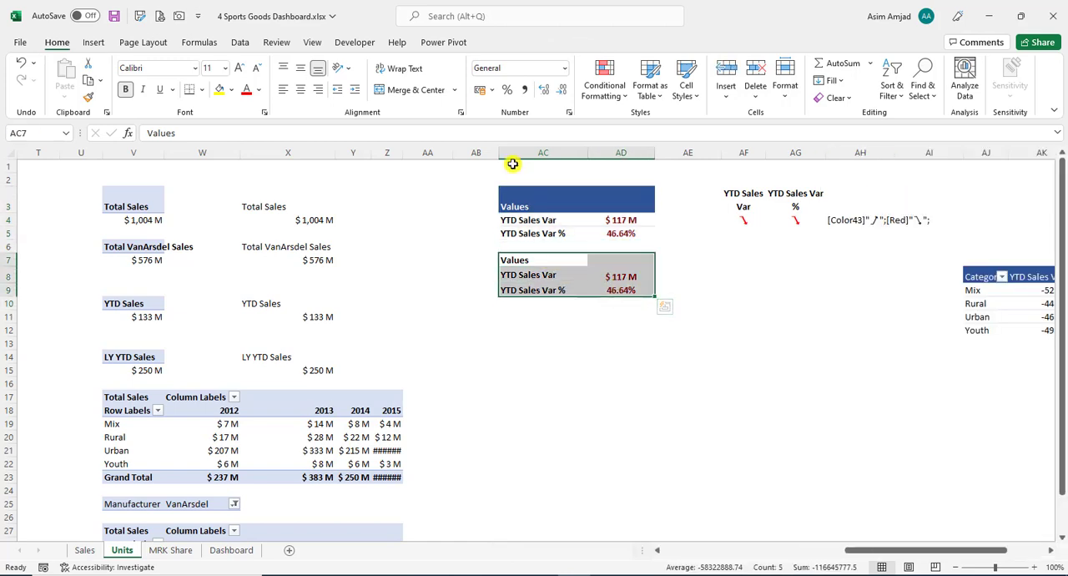
pyautogui.click(571, 225)
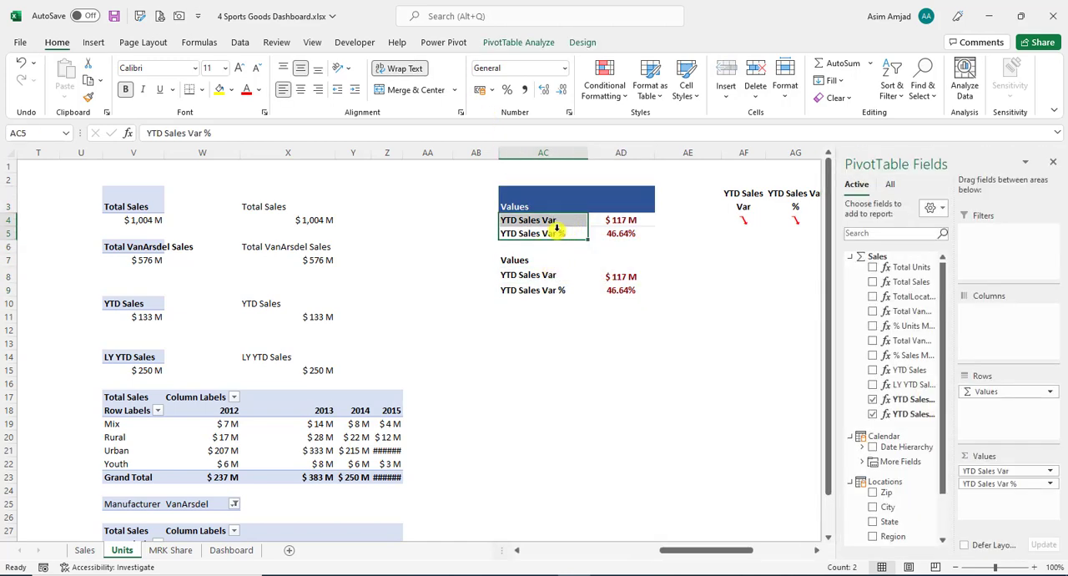
pyautogui.click(565, 275)
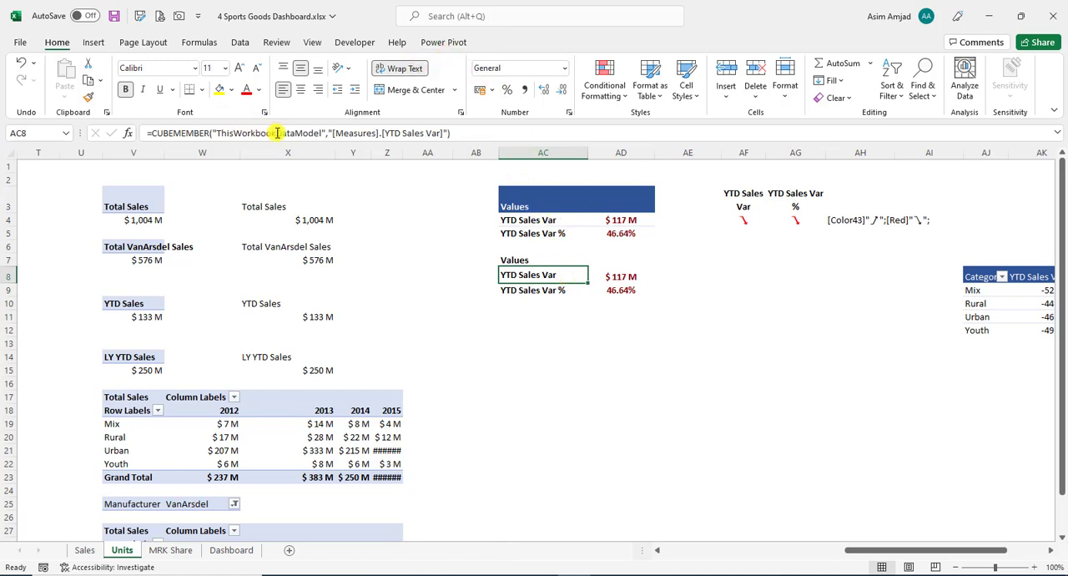
# - Check the cube value formulas behind YTD Sales Var and YTD Sales Var % in AD8:AD9 of the Units sheet
pyautogui.click(624, 280)
pyautogui.click(623, 290)
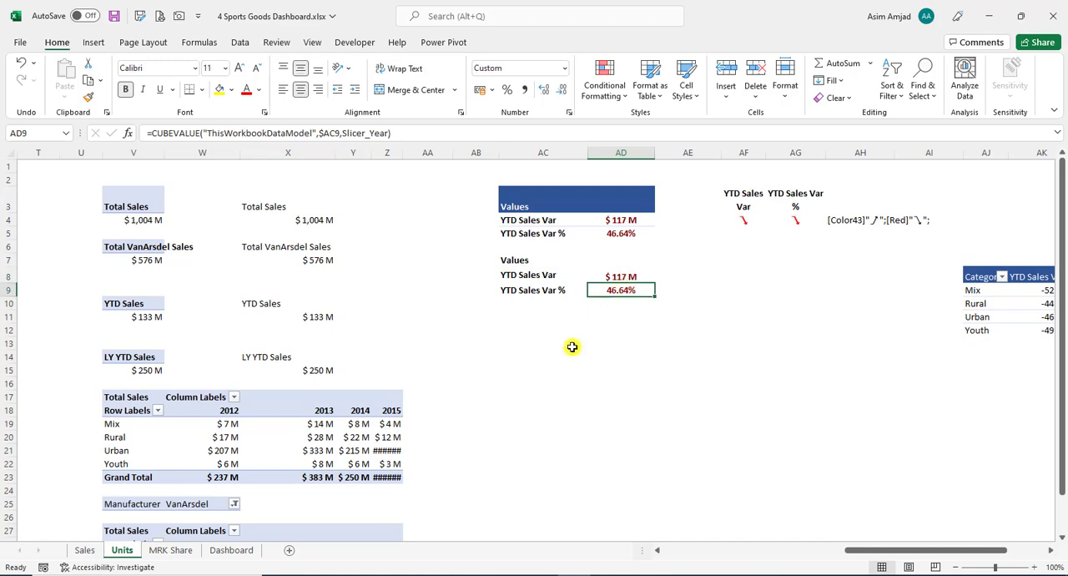
# - Shift the YTD Sales Var value picture slightly left on the Dashboard and check the source cell of the YTD Sales Var % value picture
pyautogui.click(236, 551)
pyautogui.click(798, 274)
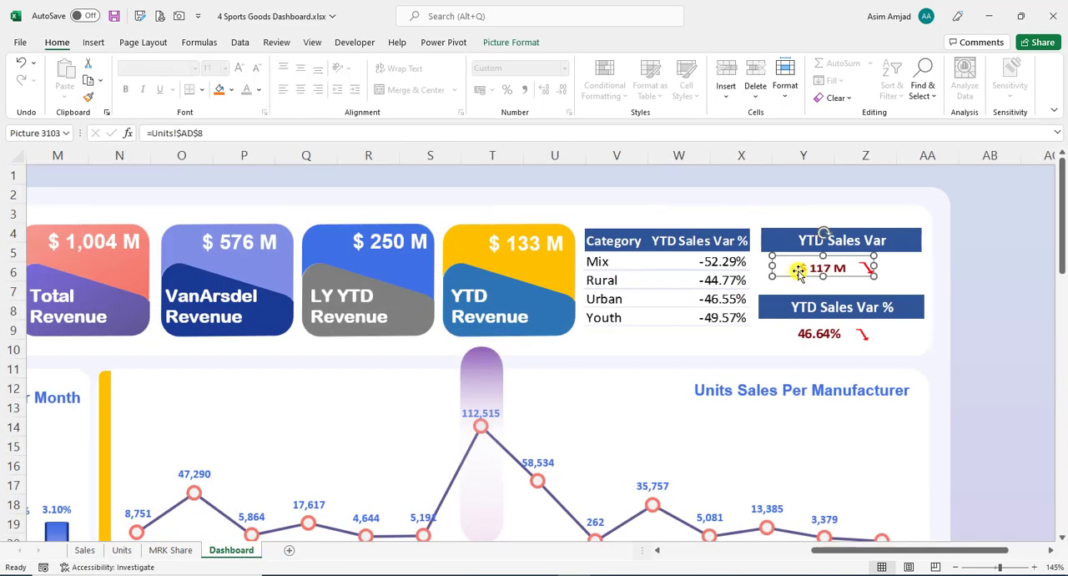
pyautogui.moveTo(810, 270); pyautogui.dragTo(803, 266)
pyautogui.click(811, 340)
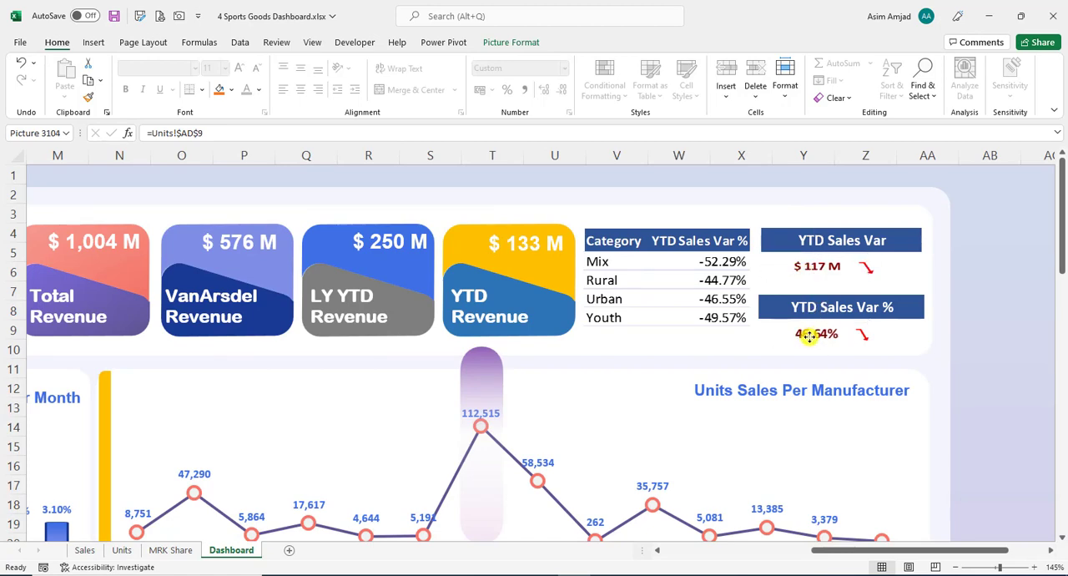
# - Check the source cells of the arrow pictures beside the YTD Sales Var and YTD Sales Var % values
pyautogui.click(816, 338)
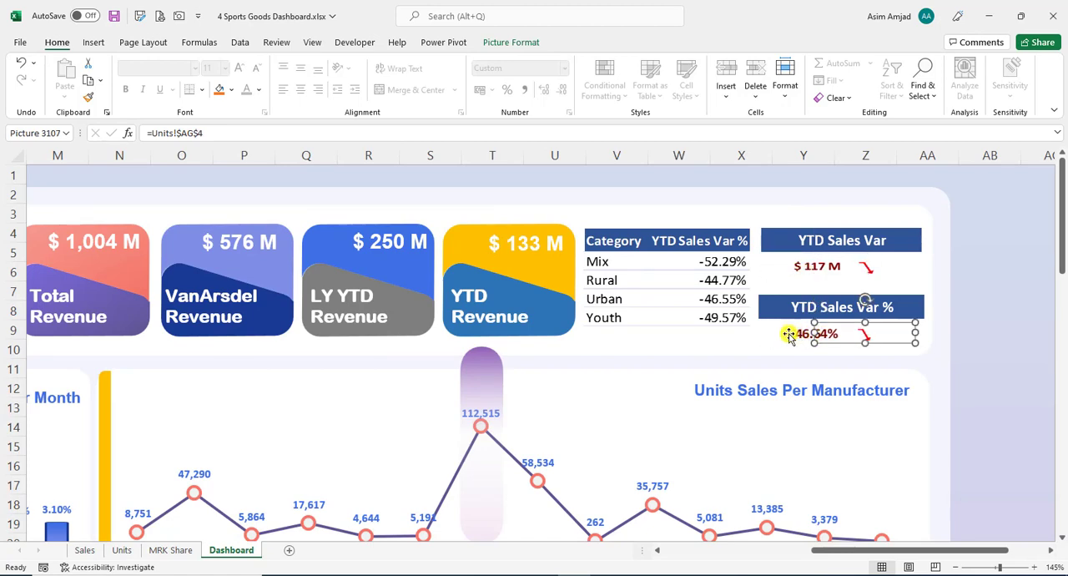
pyautogui.click(868, 267)
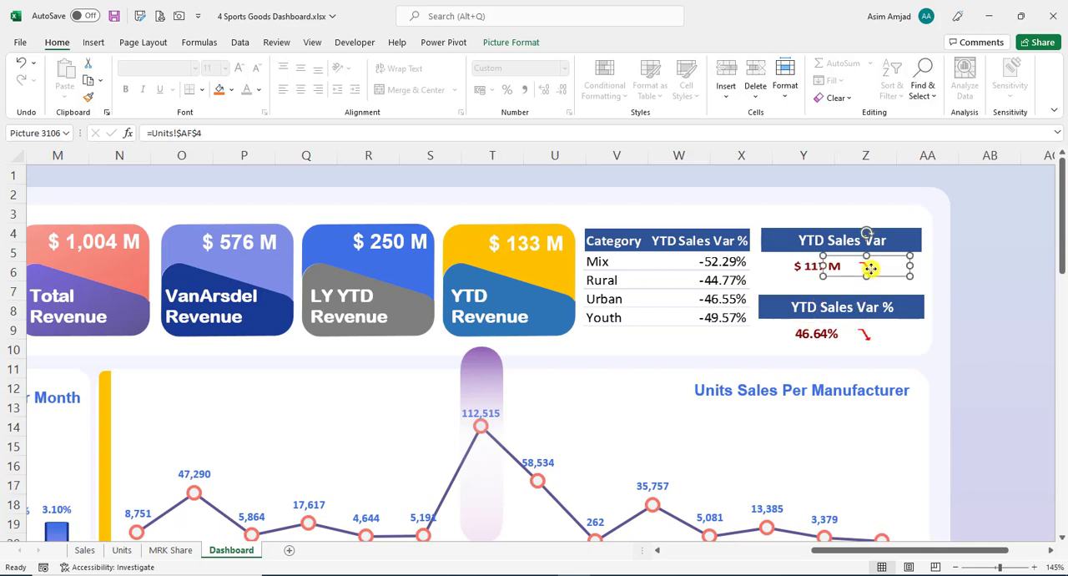
pyautogui.click(873, 327)
pyautogui.click(884, 265)
pyautogui.click(882, 327)
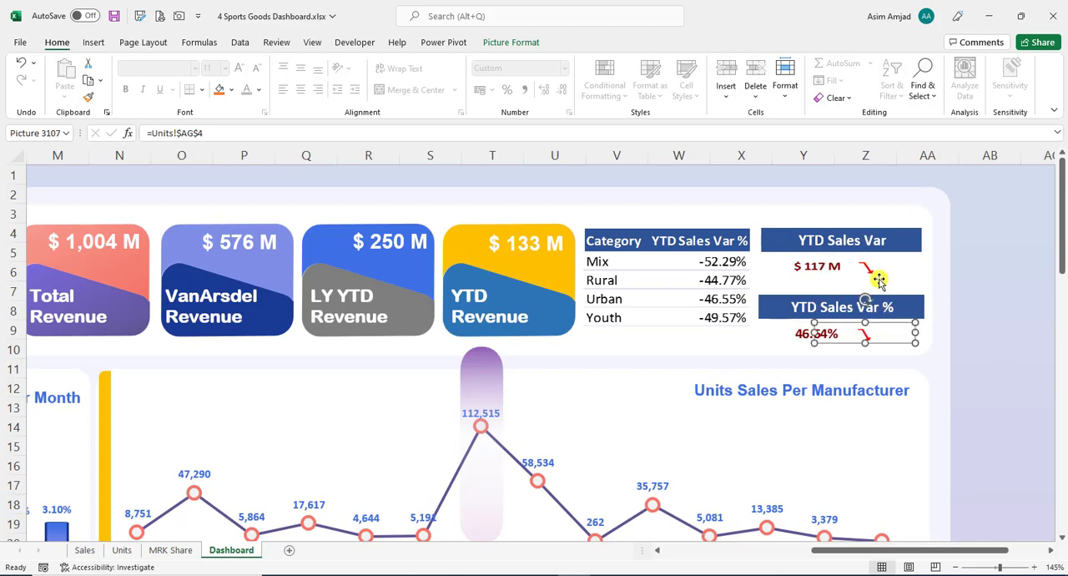
pyautogui.click(929, 301)
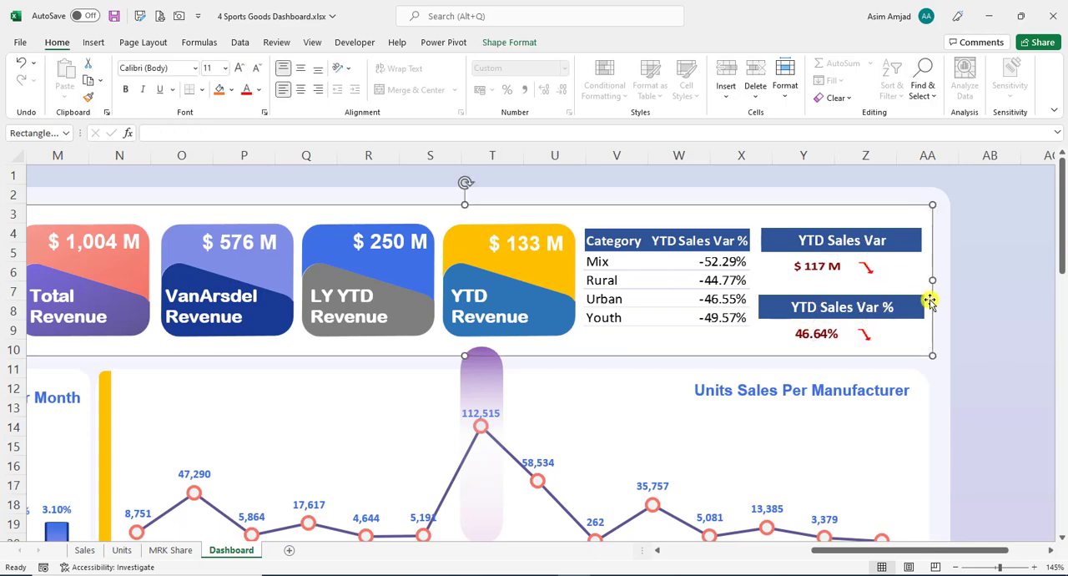
# - Examine the YTD Sales Var and YTD Sales Var % PivotTable in AF3:AG4 on the Units sheet and its fields
pyautogui.click(122, 550)
pyautogui.click(751, 224)
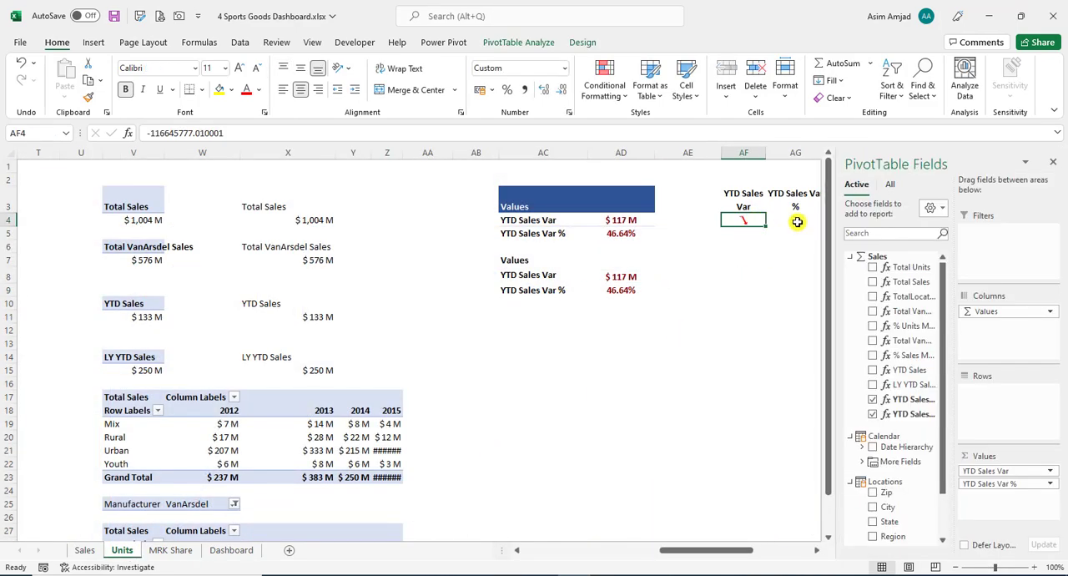
pyautogui.click(794, 277)
pyautogui.click(746, 208)
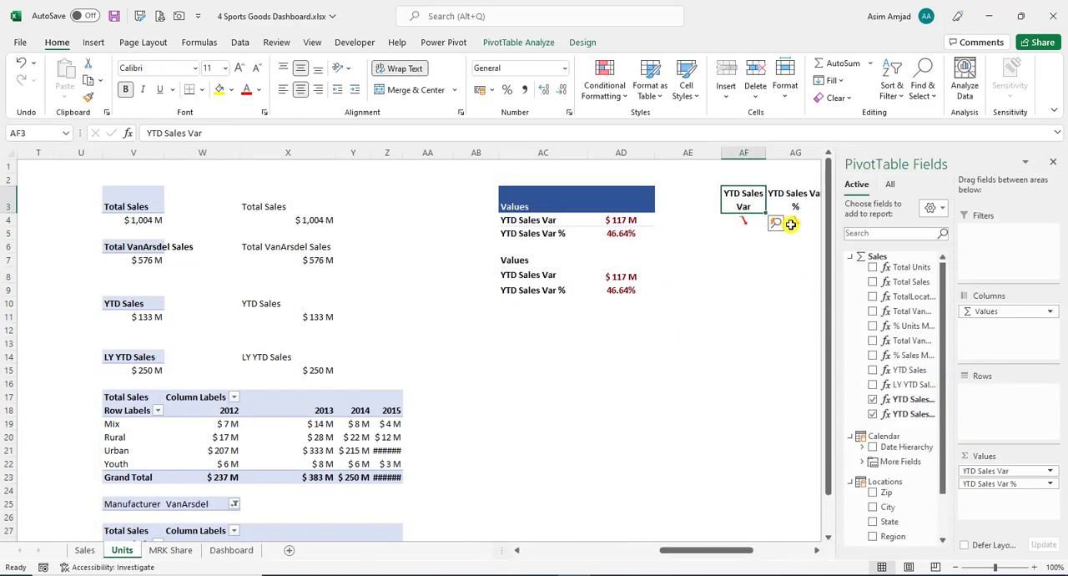
pyautogui.click(814, 551)
pyautogui.click(814, 551)
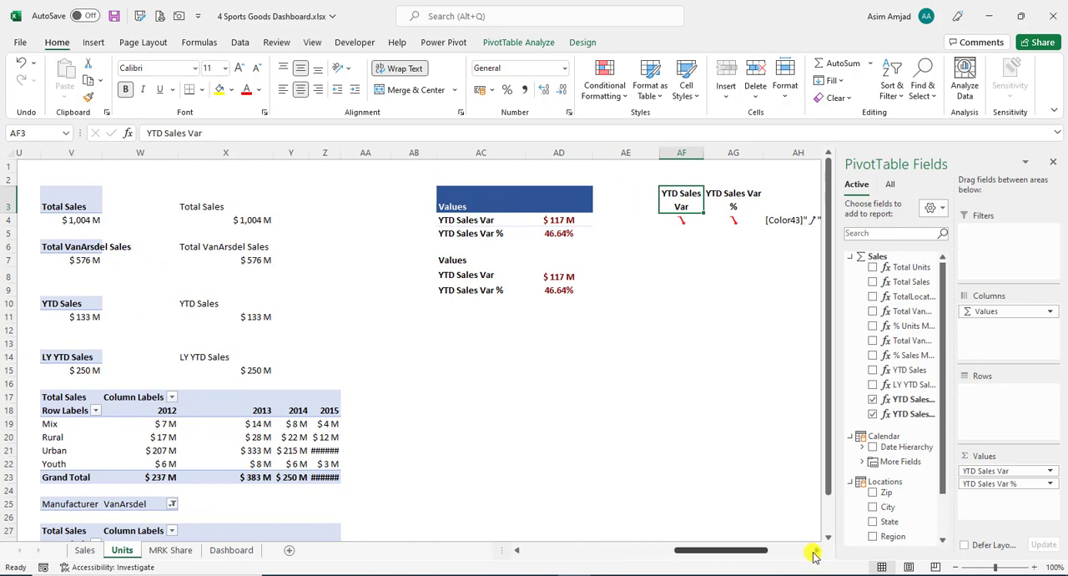
pyautogui.click(709, 183)
pyautogui.click(696, 196)
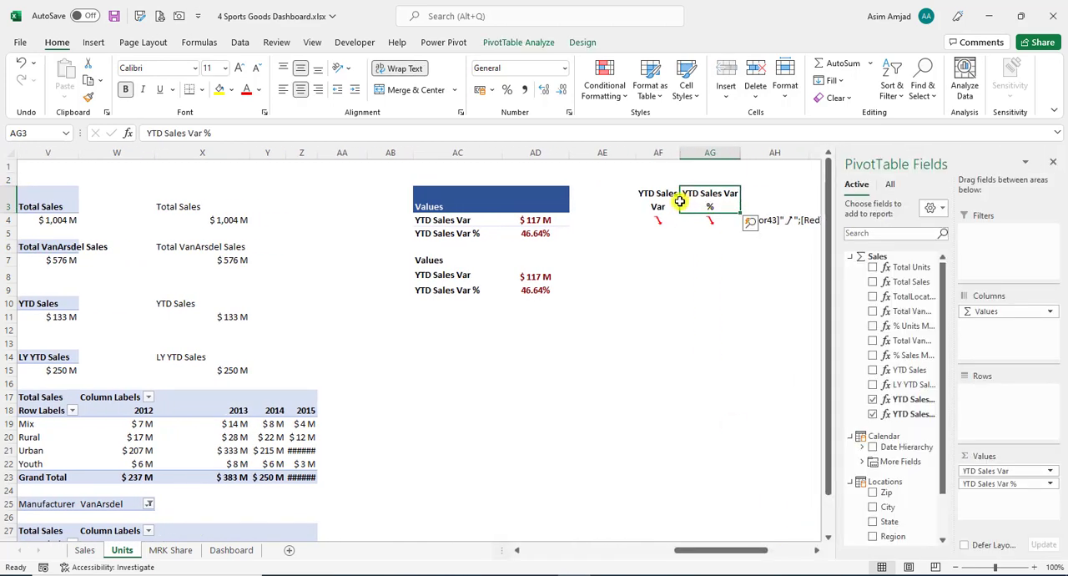
pyautogui.click(659, 197)
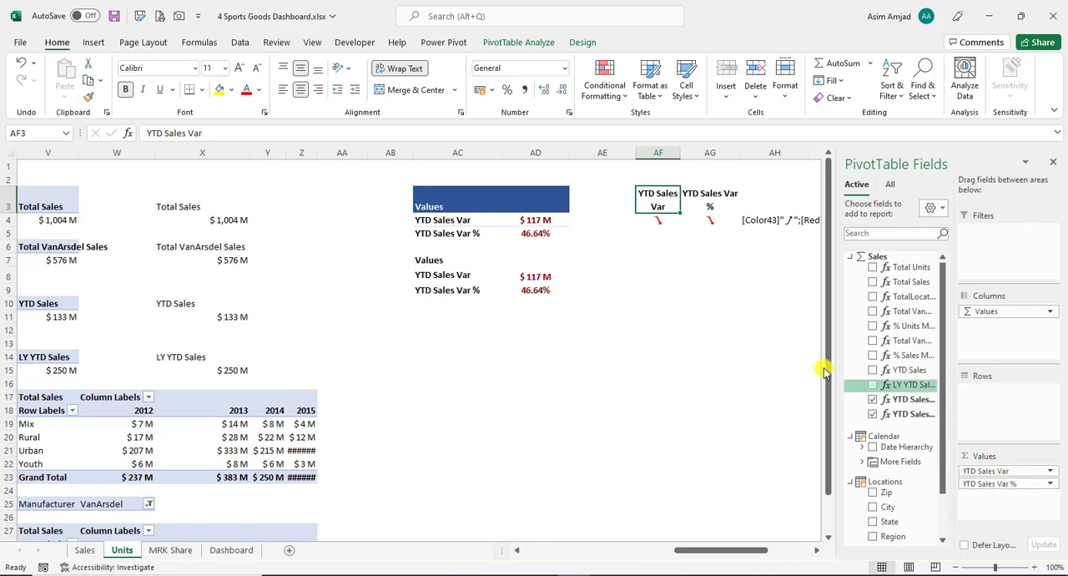
# - Examine the custom number format code applied to the arrow cells AF4:AG4, leaving the format as it is
pyautogui.moveTo(659, 220); pyautogui.dragTo(705, 221)
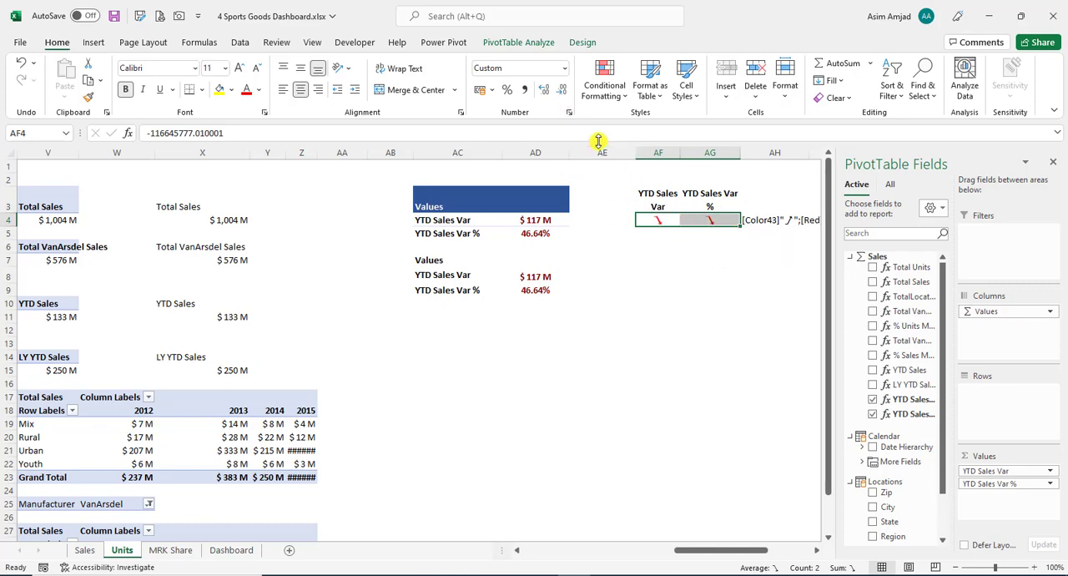
pyautogui.click(569, 113)
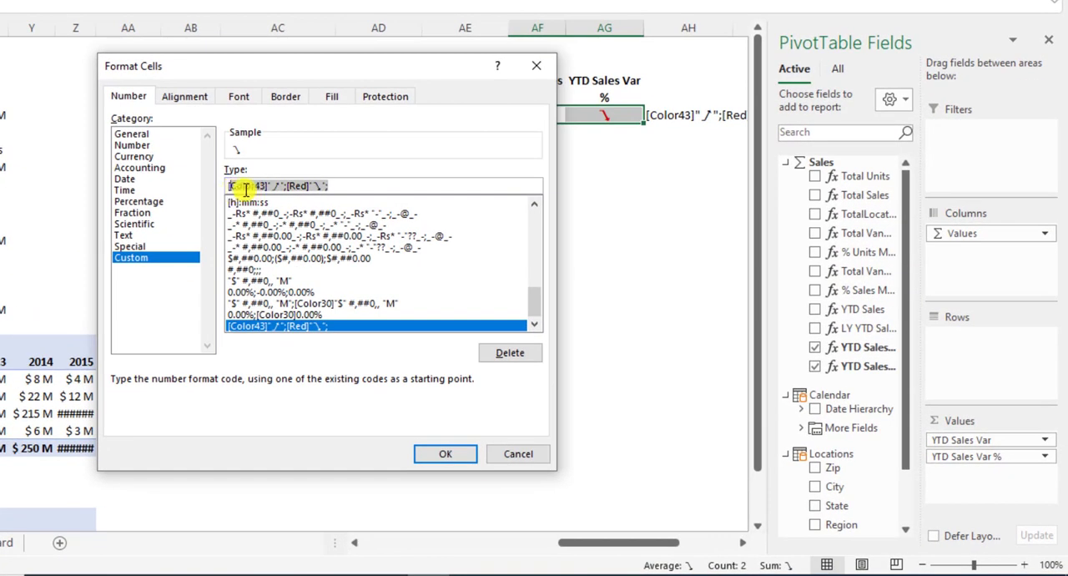
pyautogui.click(247, 187)
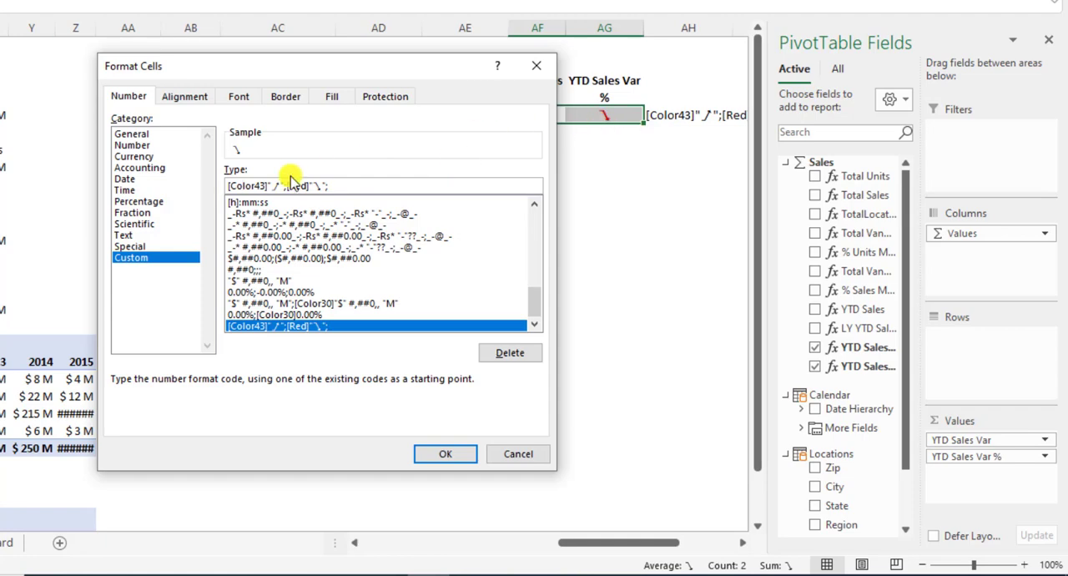
pyautogui.moveTo(219, 185); pyautogui.dragTo(272, 184)
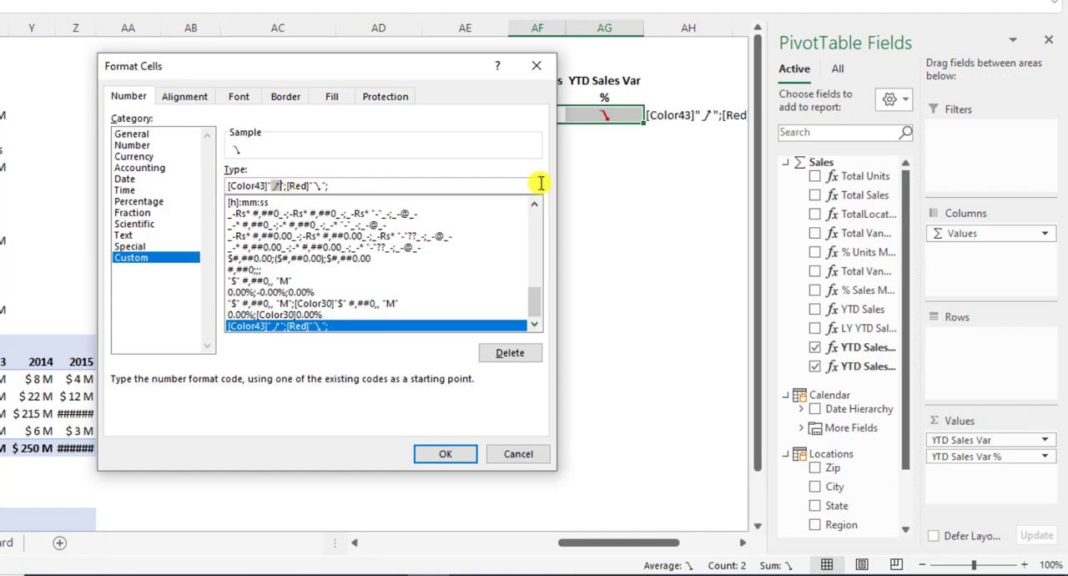
pyautogui.moveTo(457, 71); pyautogui.dragTo(358, 59)
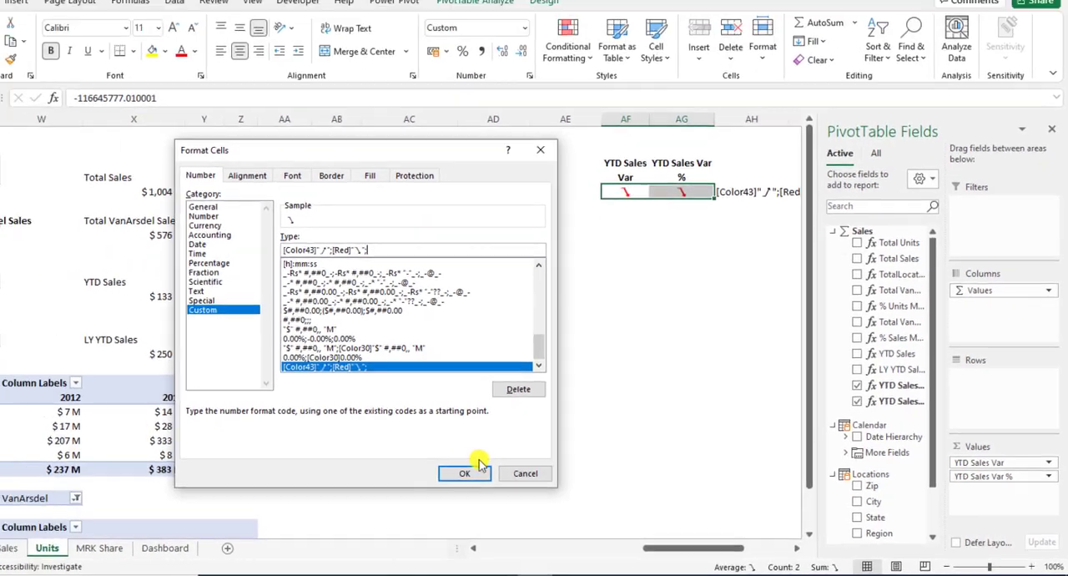
pyautogui.click(412, 453)
# - Compare the format code text written in AH4 with the arrow cells of the variance PivotTable
pyautogui.click(694, 260)
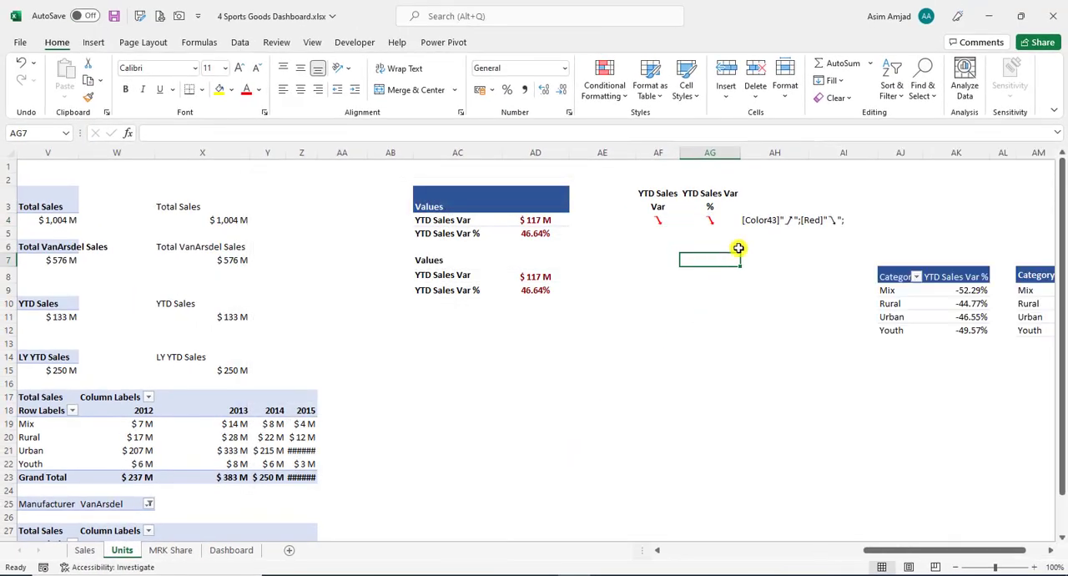
pyautogui.moveTo(772, 222); pyautogui.dragTo(832, 218)
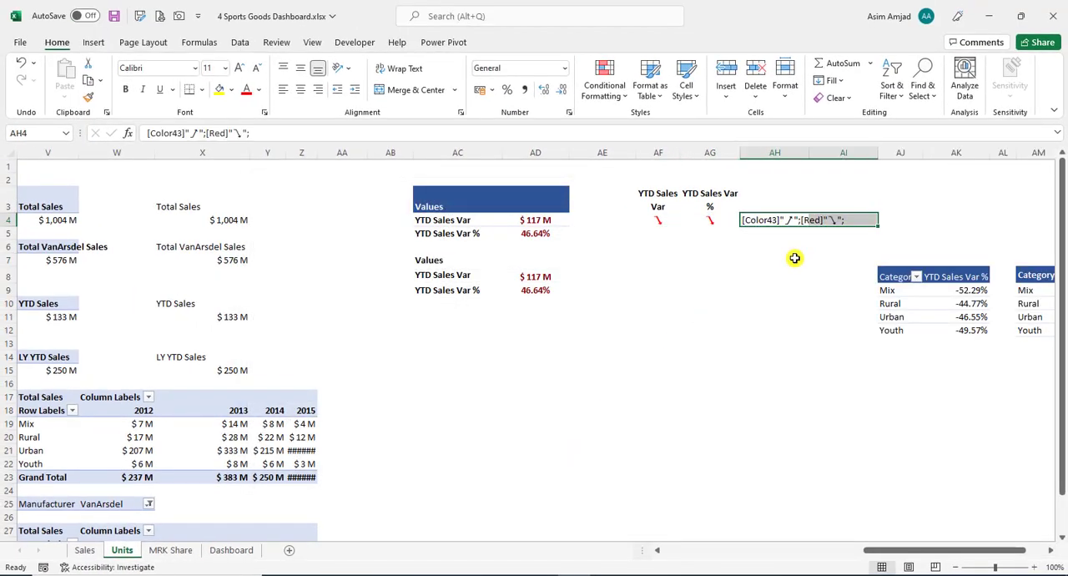
pyautogui.click(679, 218)
pyautogui.click(691, 217)
pyautogui.click(705, 262)
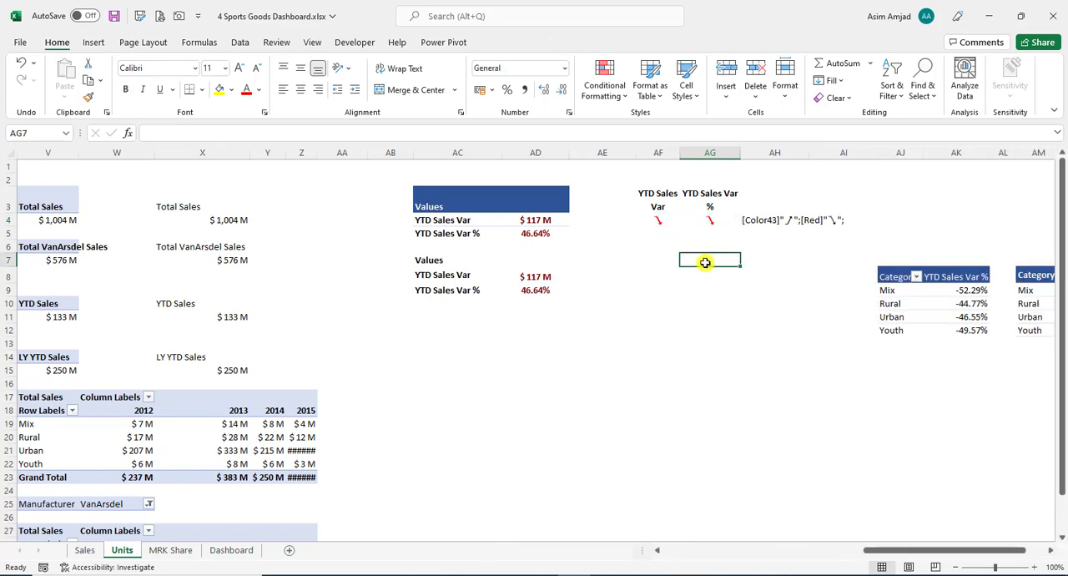
pyautogui.click(710, 215)
pyautogui.click(689, 290)
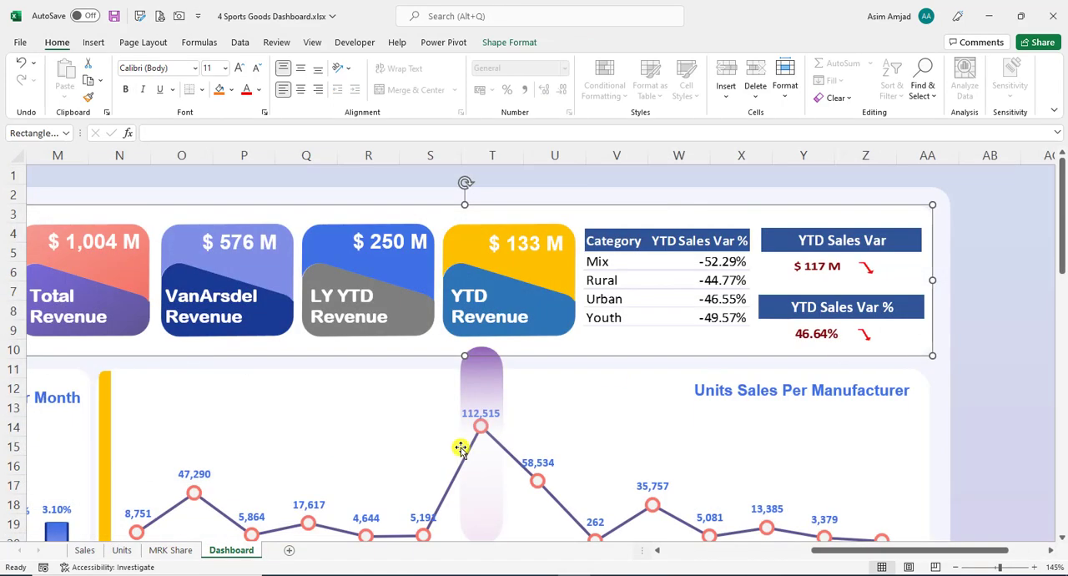
# - Review the VanArsdel Market Share and segment radar charts in the lower part of the Dashboard
pyautogui.click(234, 551)
pyautogui.click(981, 360)
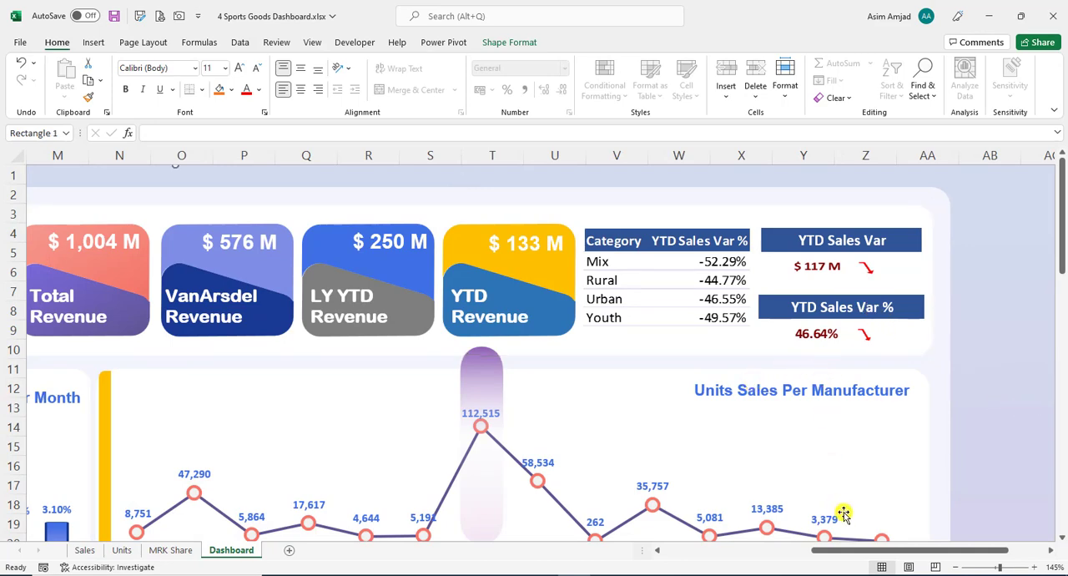
pyautogui.moveTo(847, 548); pyautogui.dragTo(810, 548)
pyautogui.scroll(-6, 773, 382)
pyautogui.scroll(-3, 773, 386)
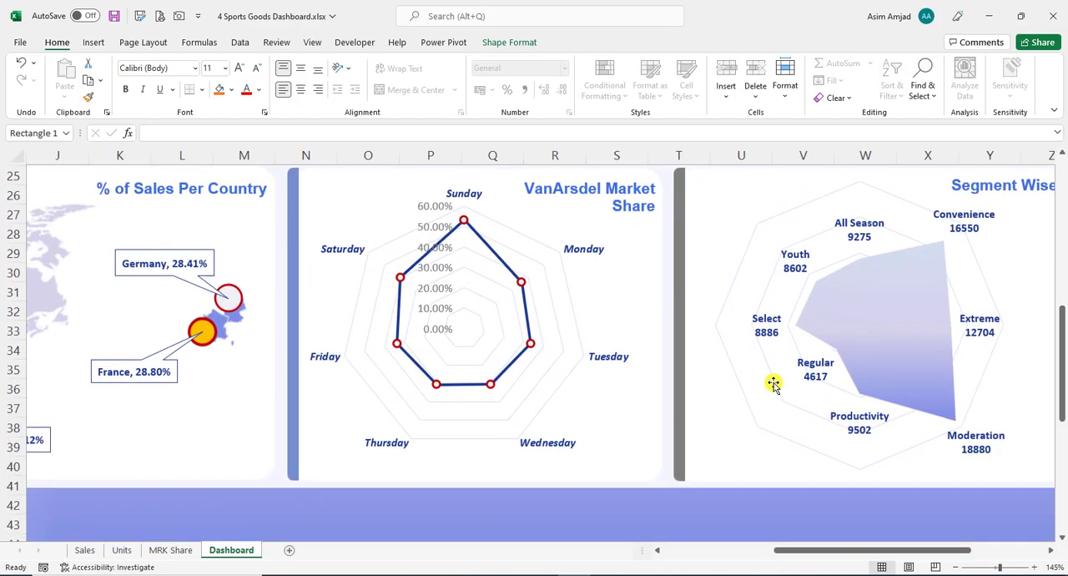
pyautogui.scroll(2, 739, 437)
pyautogui.moveTo(835, 547); pyautogui.dragTo(837, 547)
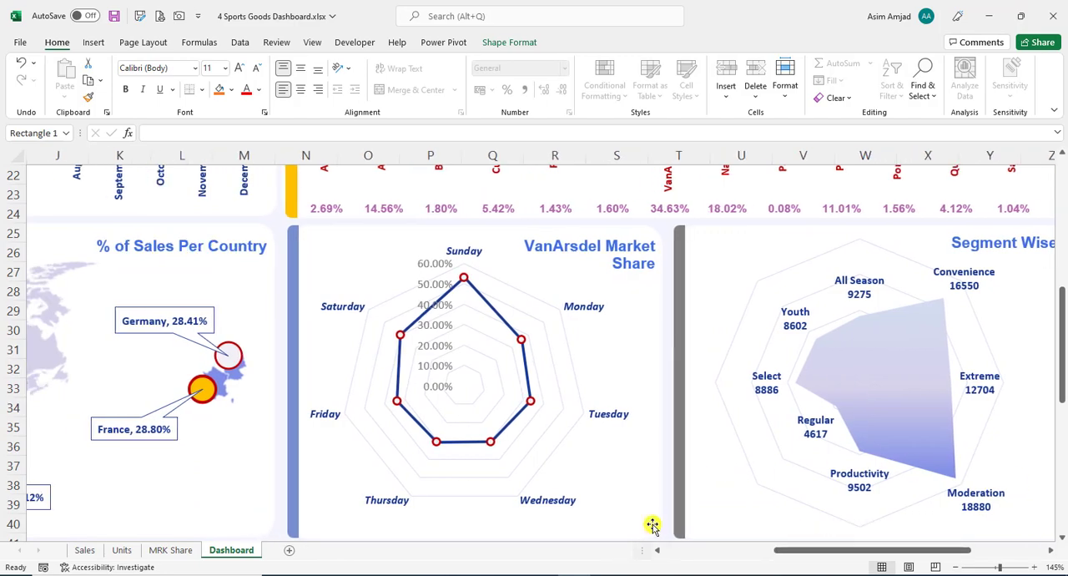
# - Examine the row and value fields of the Segment PivotTable on the MRK Share sheet, with the PivotTable field list widened
pyautogui.click(171, 550)
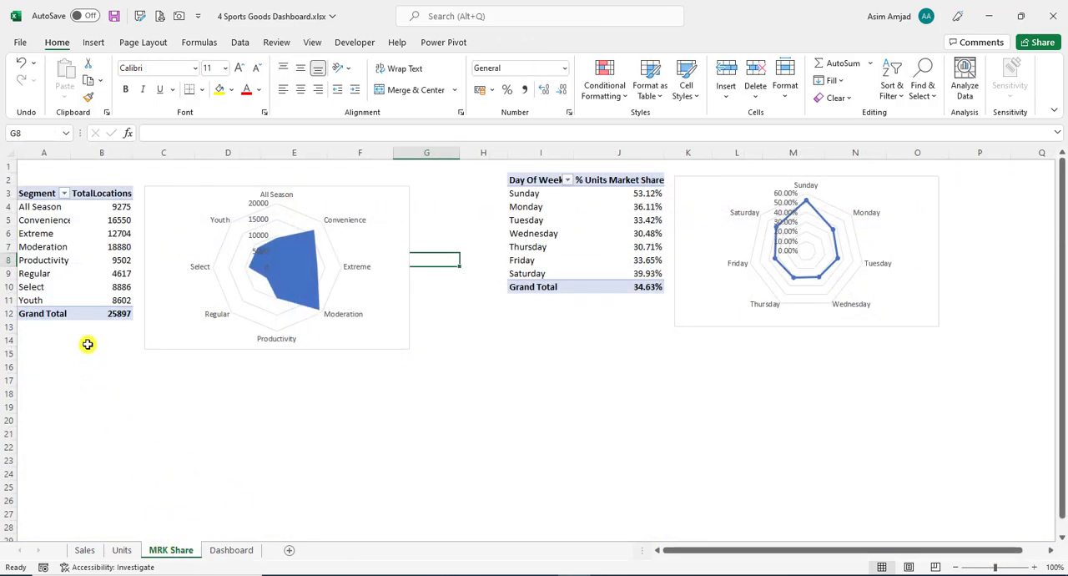
pyautogui.click(52, 233)
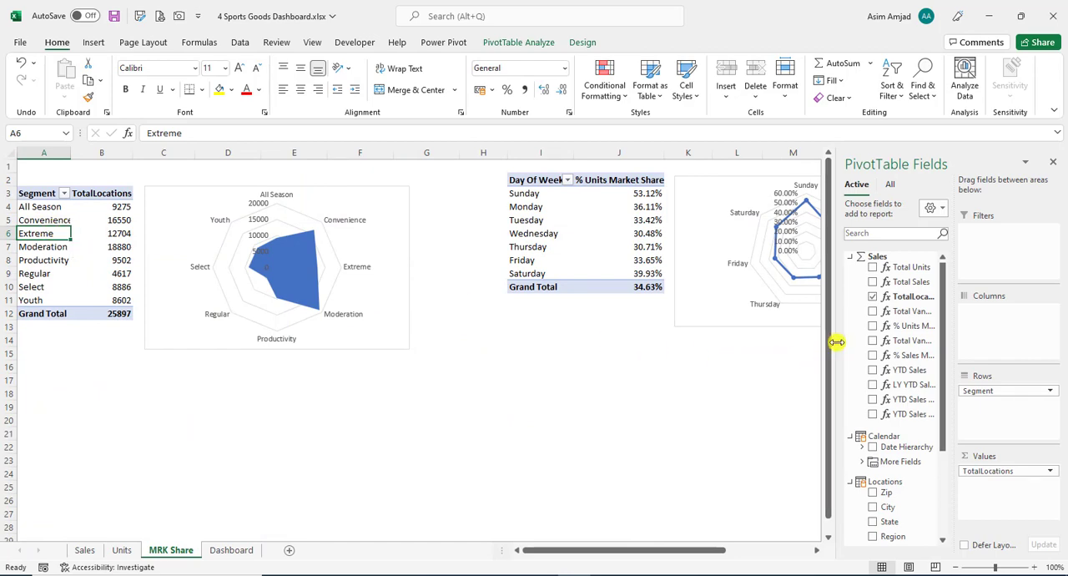
pyautogui.moveTo(839, 340); pyautogui.dragTo(798, 349)
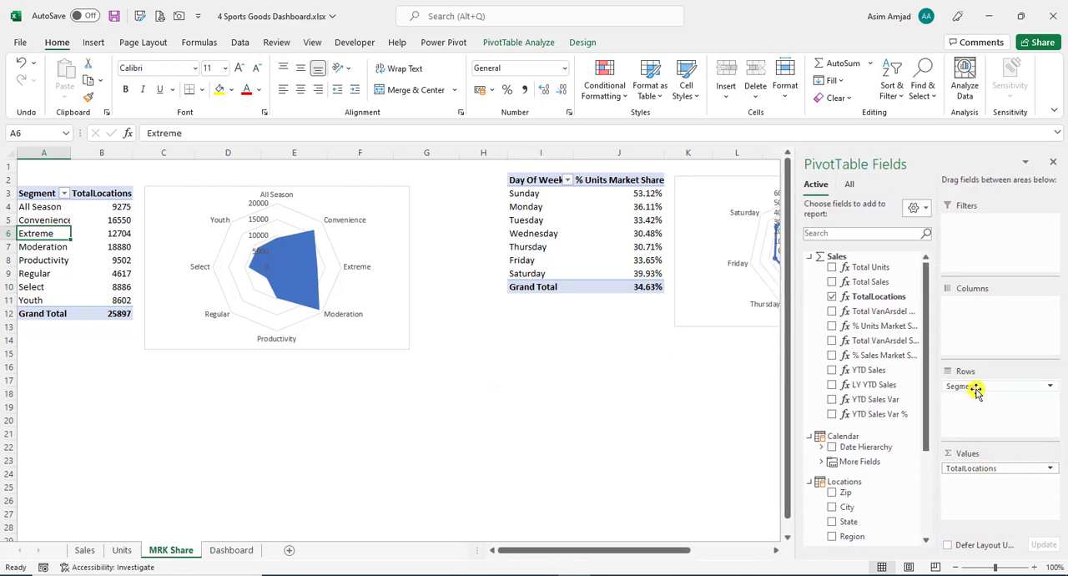
pyautogui.moveTo(990, 468); pyautogui.dragTo(86, 267)
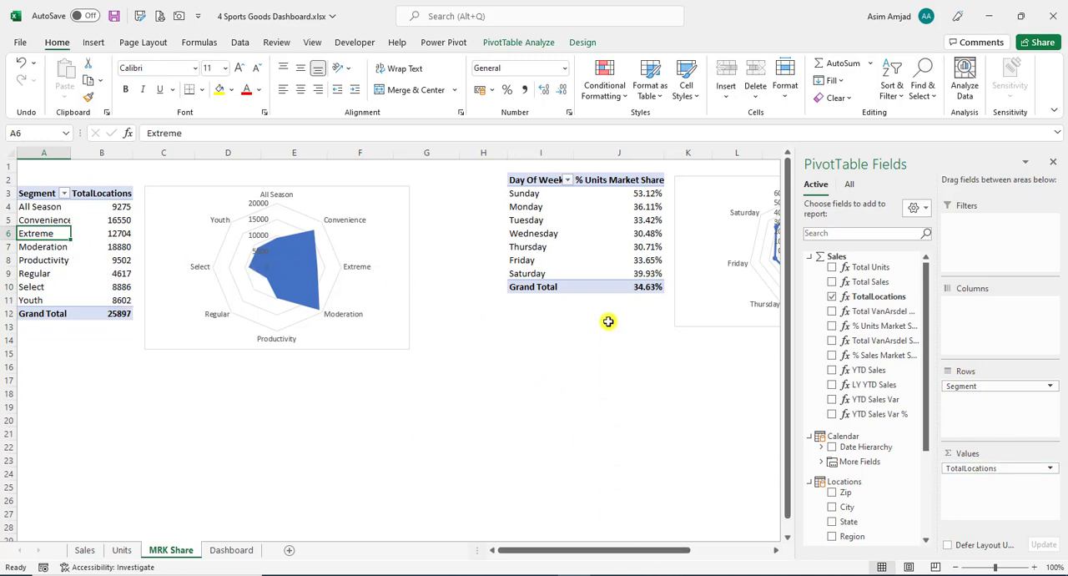
# - Examine the fields of the Day Of Week market share PivotTable and compare its range with the Segment PivotTable
pyautogui.click(597, 252)
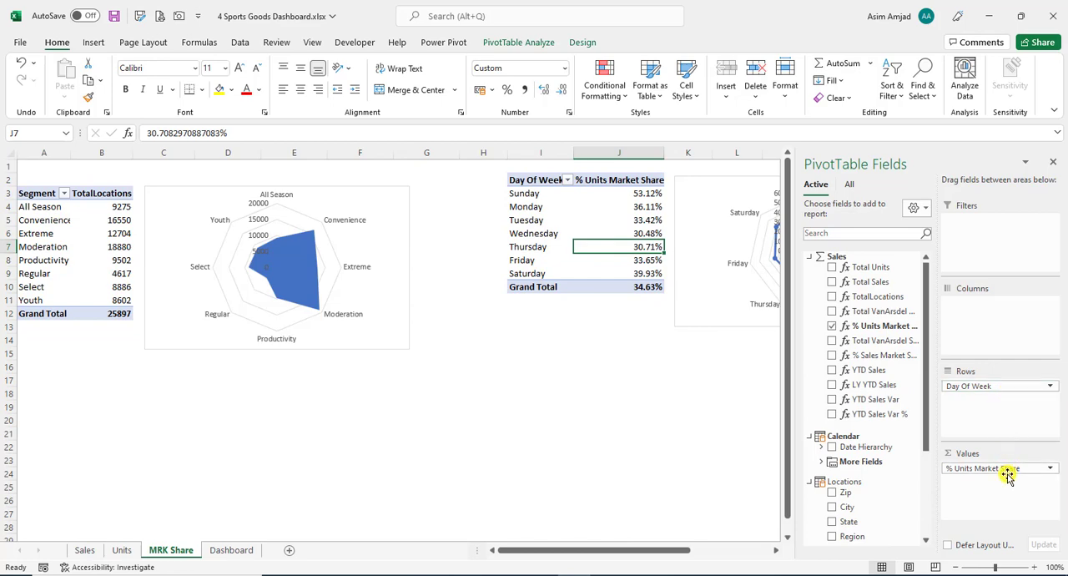
pyautogui.click(93, 259)
pyautogui.moveTo(31, 195); pyautogui.dragTo(100, 314)
pyautogui.moveTo(545, 184); pyautogui.dragTo(609, 274)
# - Preview the Radar, Radar with Markers and filled radar PivotChart types for the Segment PivotTable without inserting a chart
pyautogui.click(29, 249)
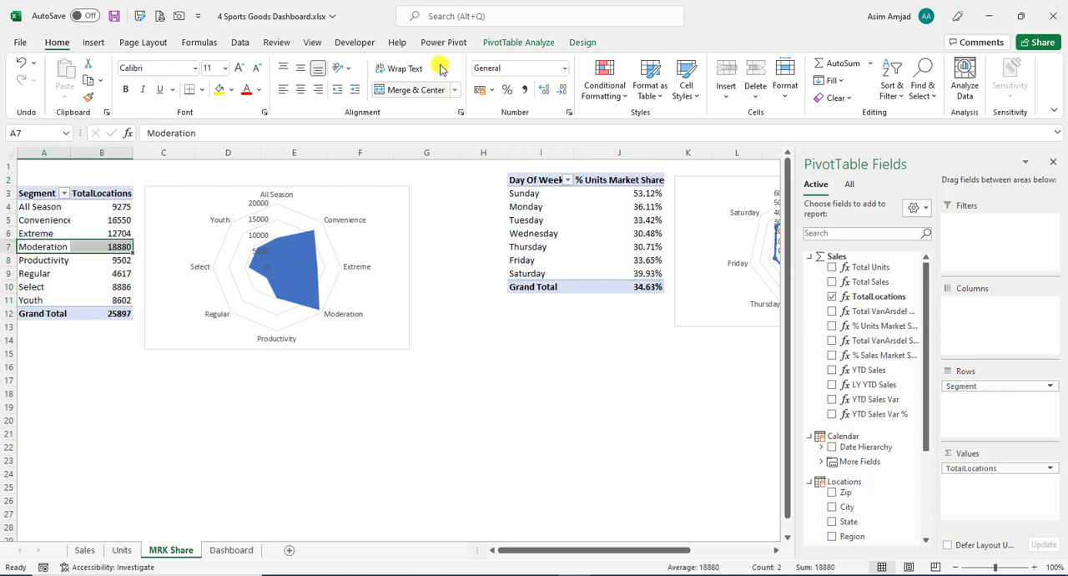
pyautogui.click(500, 41)
pyautogui.click(814, 85)
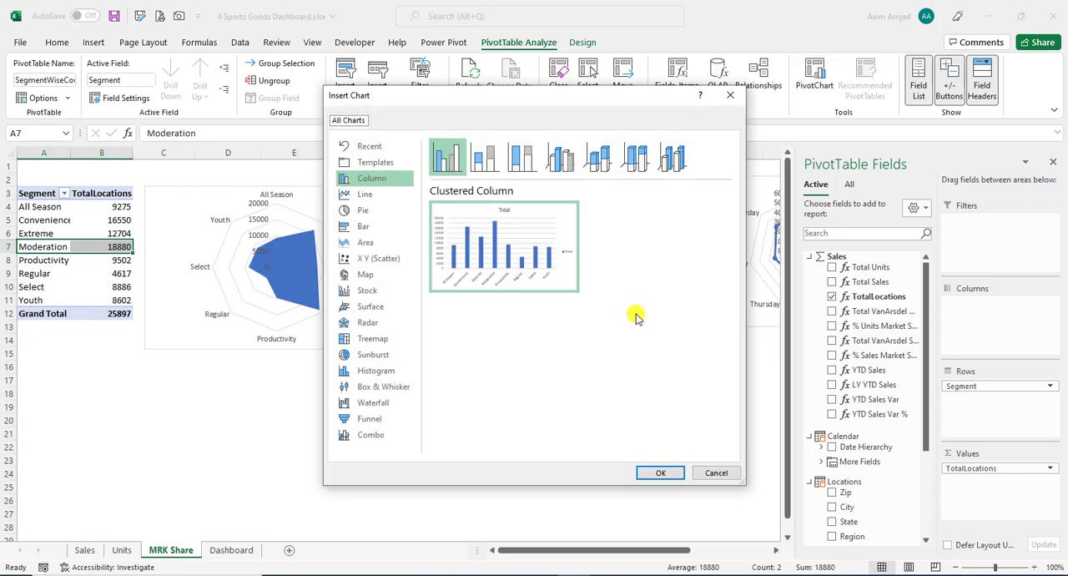
pyautogui.click(388, 321)
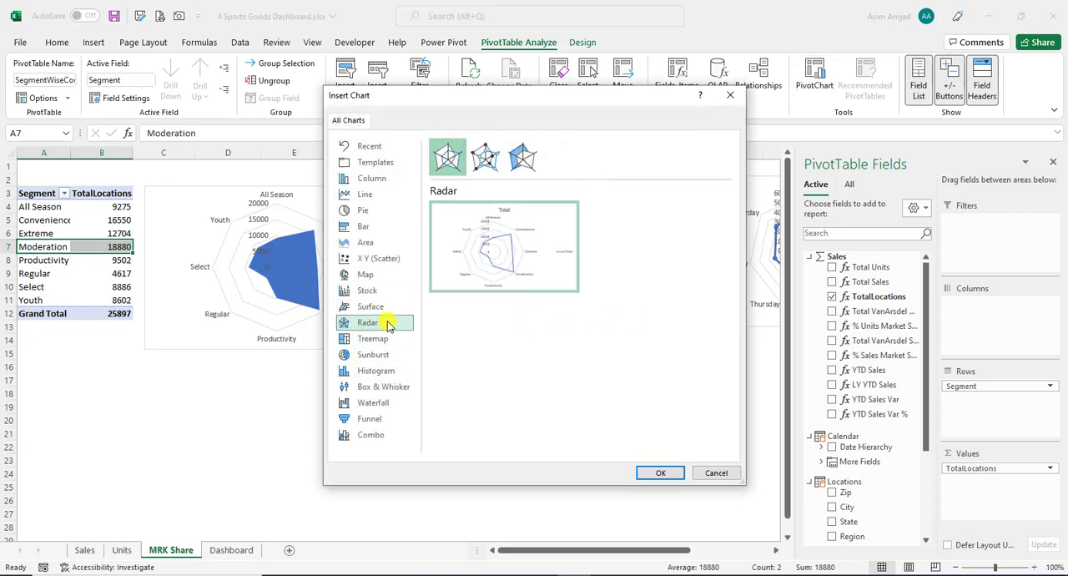
pyautogui.click(488, 165)
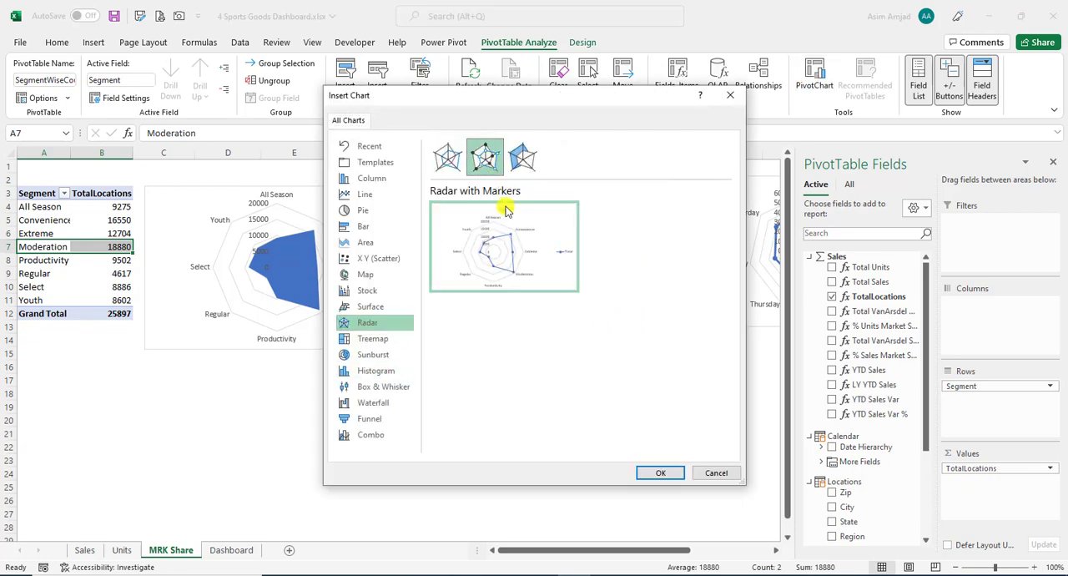
pyautogui.click(448, 156)
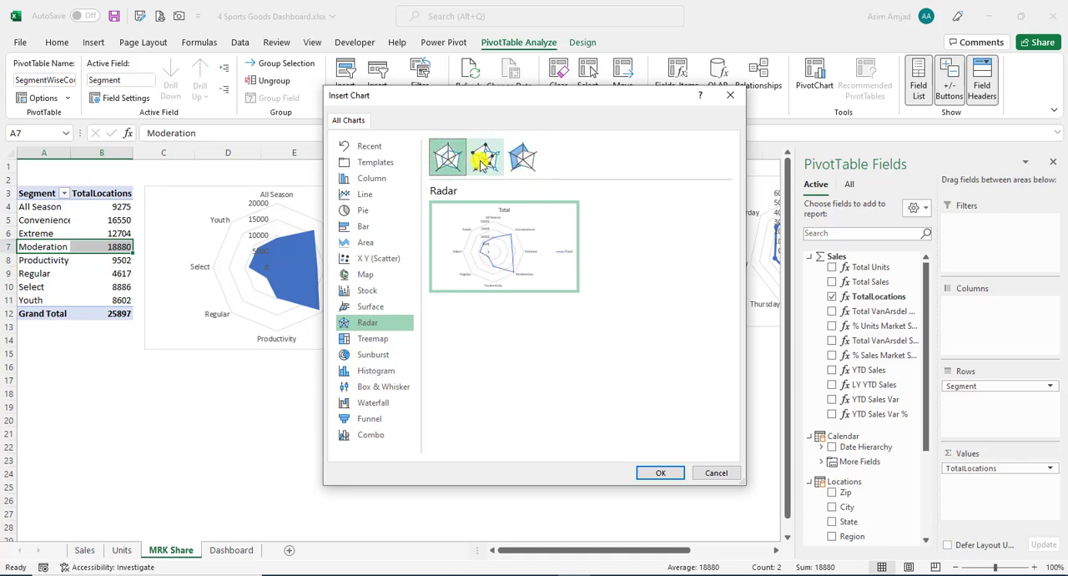
pyautogui.click(522, 157)
pyautogui.click(716, 473)
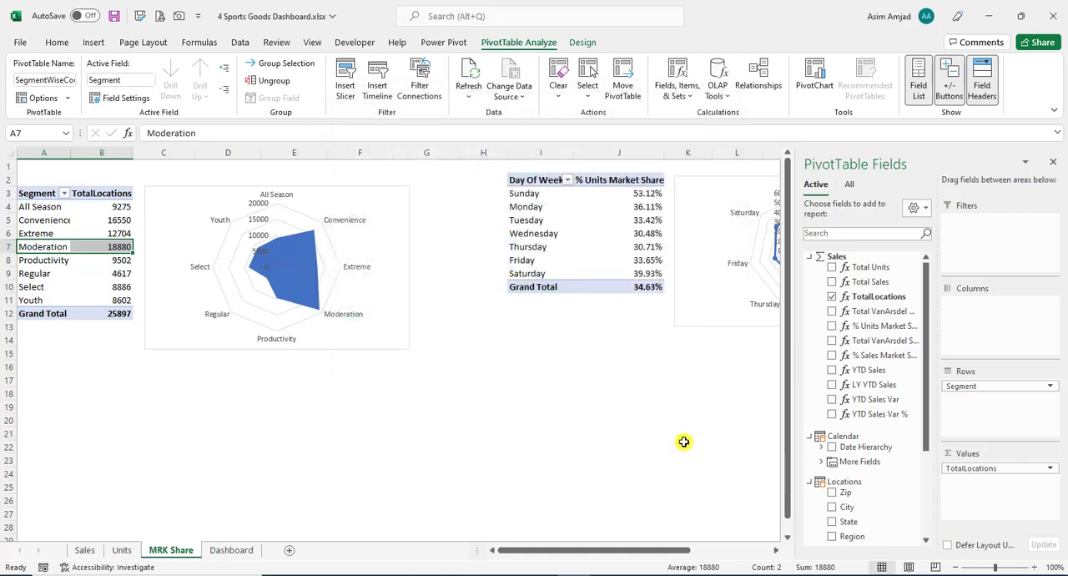
# - Inspect the PivotChart fields of the segment and day-of-week radar charts on MRK Share, and return to the Dashboard
pyautogui.click(686, 445)
pyautogui.click(403, 322)
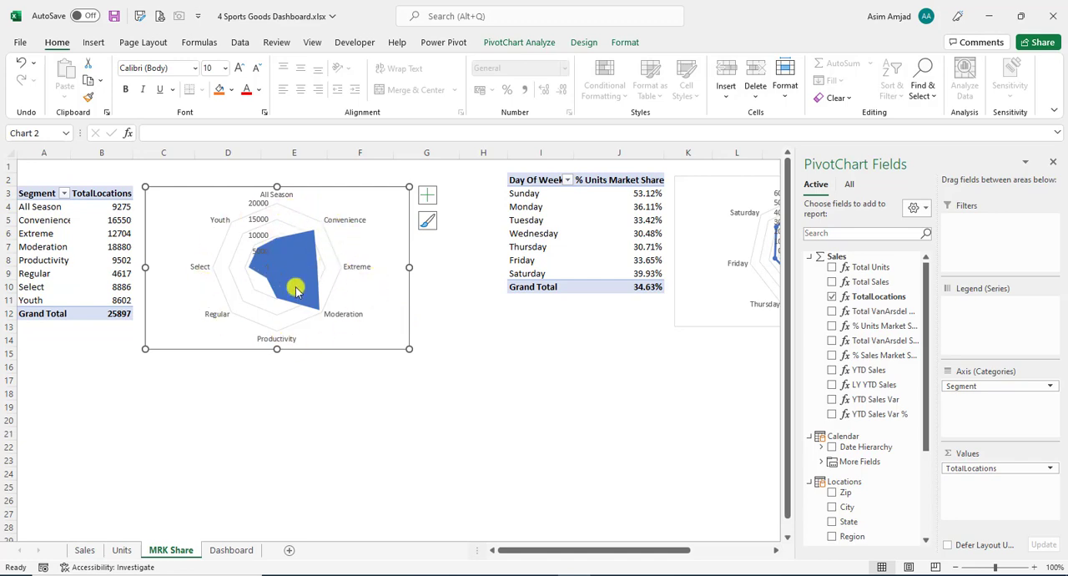
pyautogui.moveTo(588, 554); pyautogui.dragTo(651, 551)
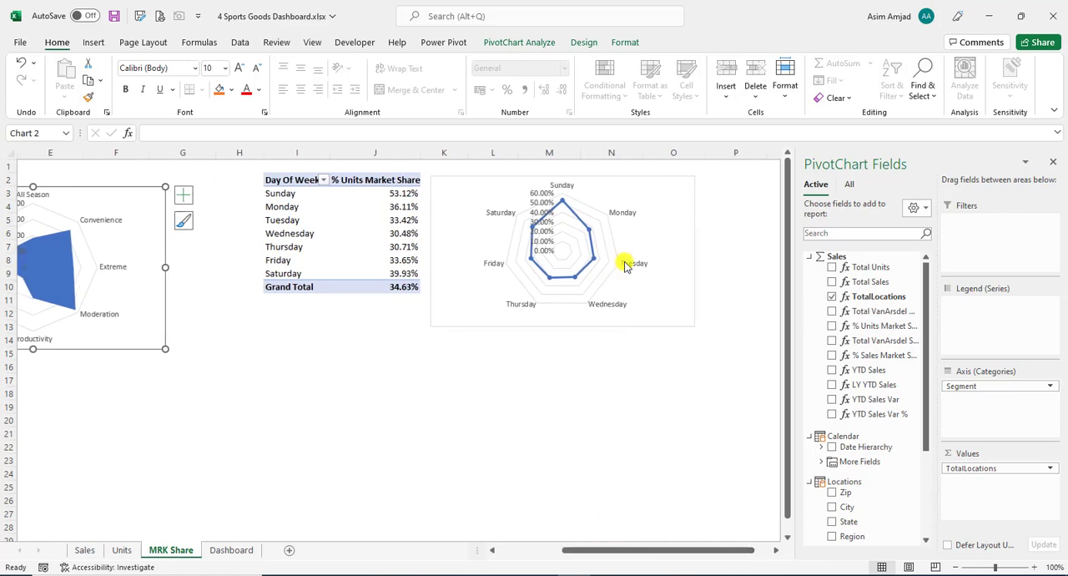
pyautogui.click(675, 209)
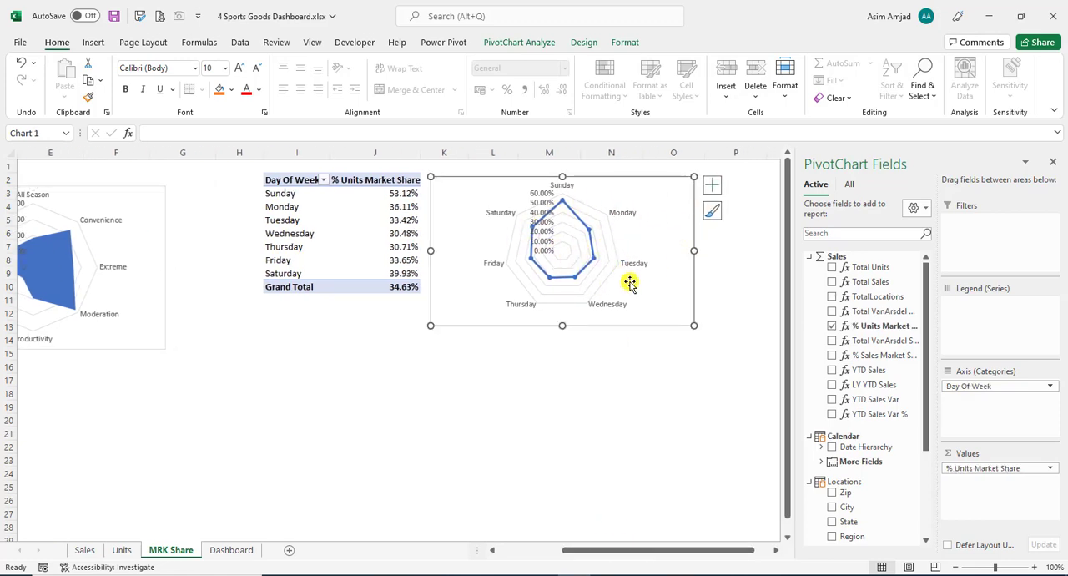
pyautogui.click(232, 549)
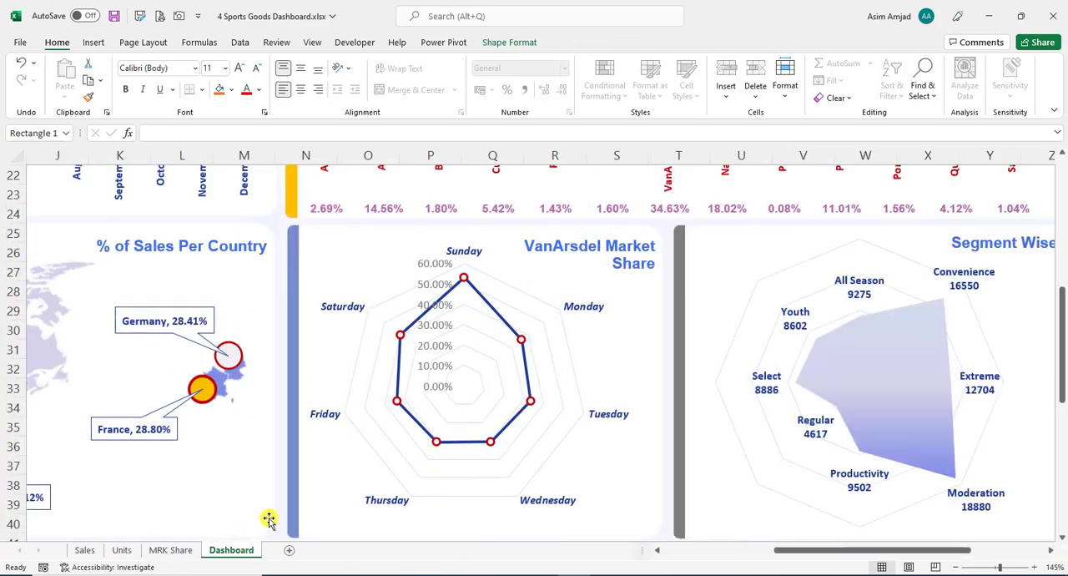